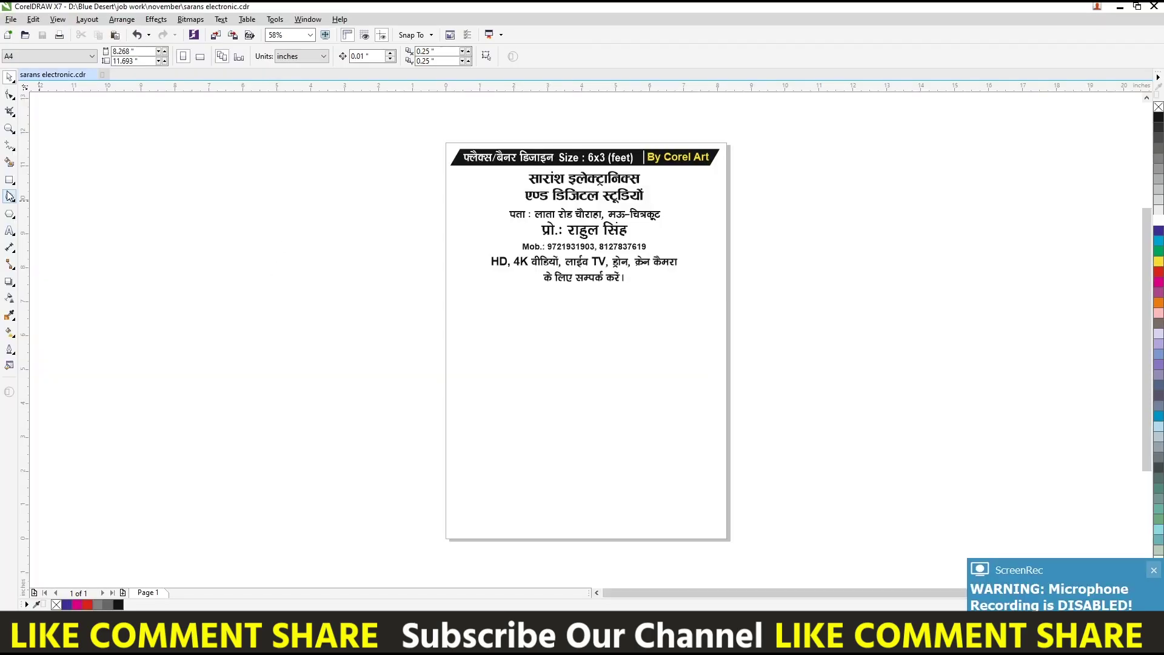
Draw a rectangle below the shop details and size it to 6.0 x 3.0 inches.
{"action": "left_click", "coordinate": [10, 180]}
{"action": "left_click_drag", "start_coordinate": [475, 294], "coordinate": [704, 380]}
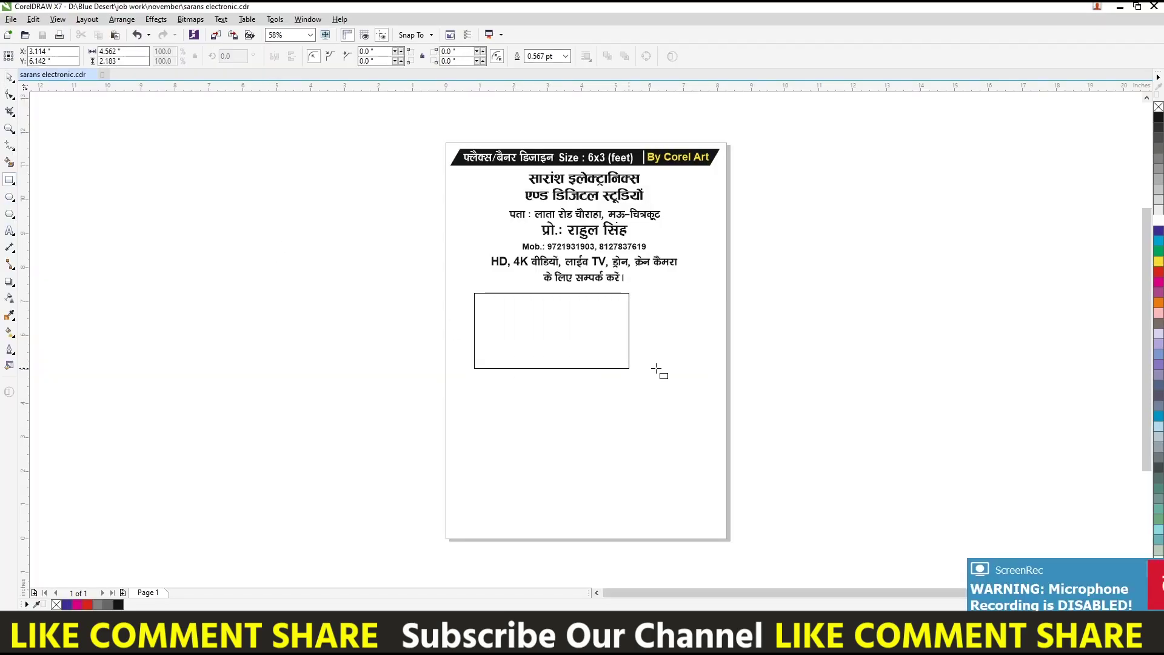
{"action": "left_click", "coordinate": [302, 56]}
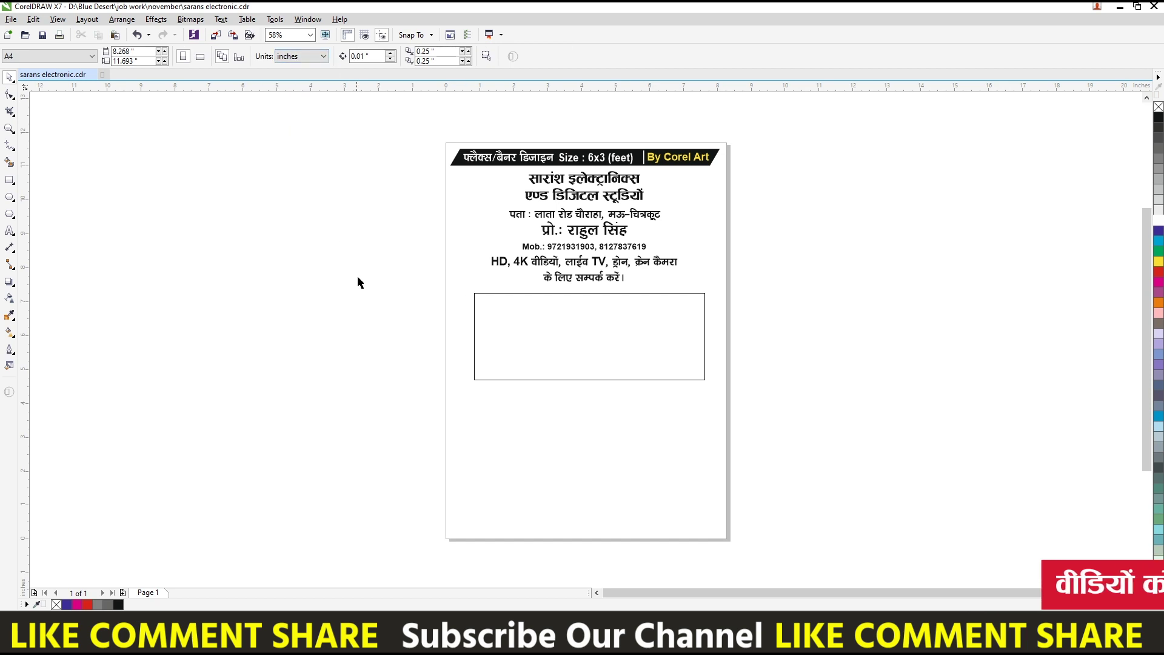
{"action": "left_click_drag", "start_coordinate": [357, 275], "coordinate": [879, 419]}
{"action": "double_click", "coordinate": [106, 53]}
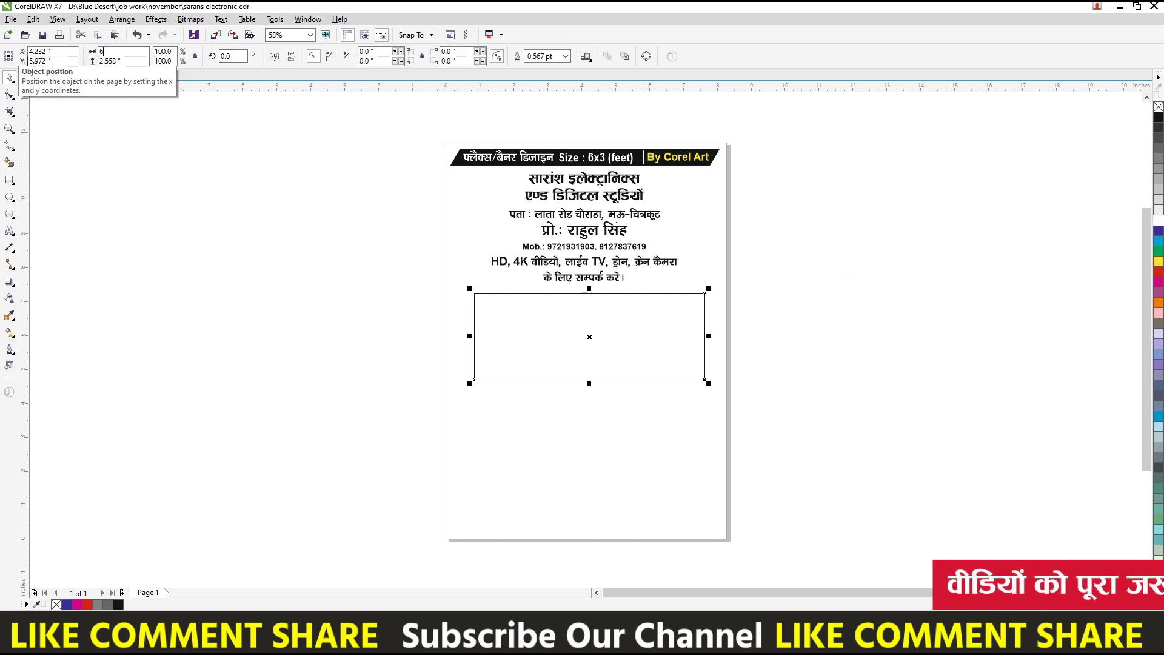
{"action": "key", "text": "Tab"}
{"action": "type", "text": "3"}
{"action": "key", "text": "Return"}
{"action": "scroll", "coordinate": [583, 194], "scroll_direction": "up", "scroll_amount": 2}
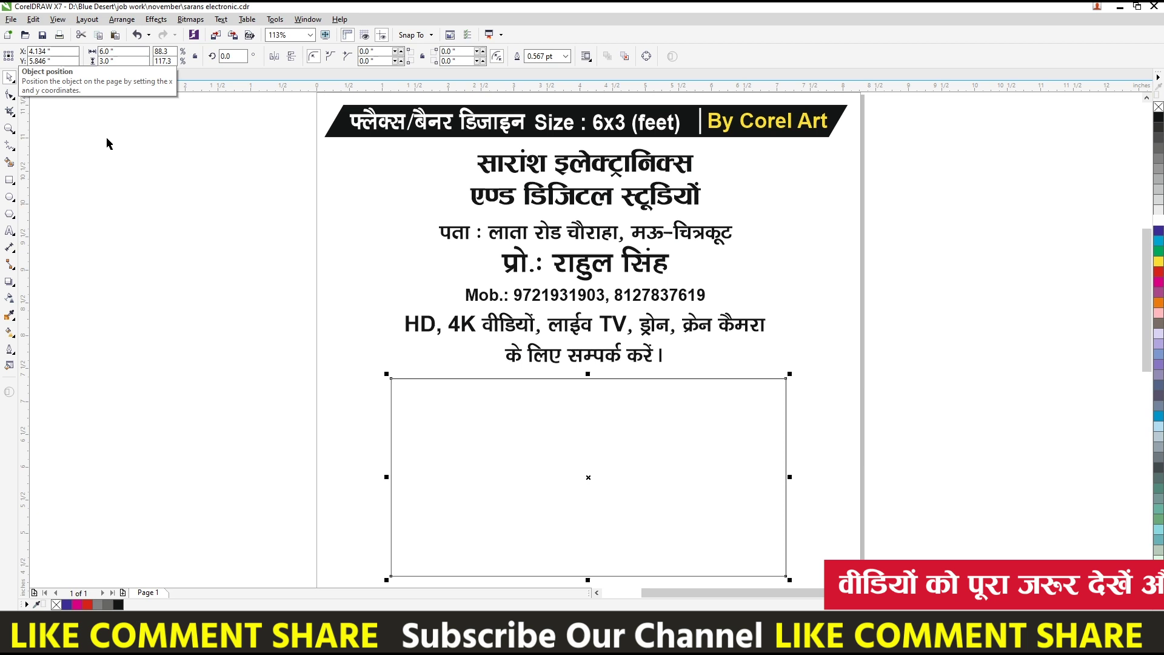
{"action": "left_click", "coordinate": [582, 195]}
Move the shop-name heading down into the top of the rectangle.
{"action": "left_click_drag", "start_coordinate": [600, 164], "coordinate": [543, 409]}
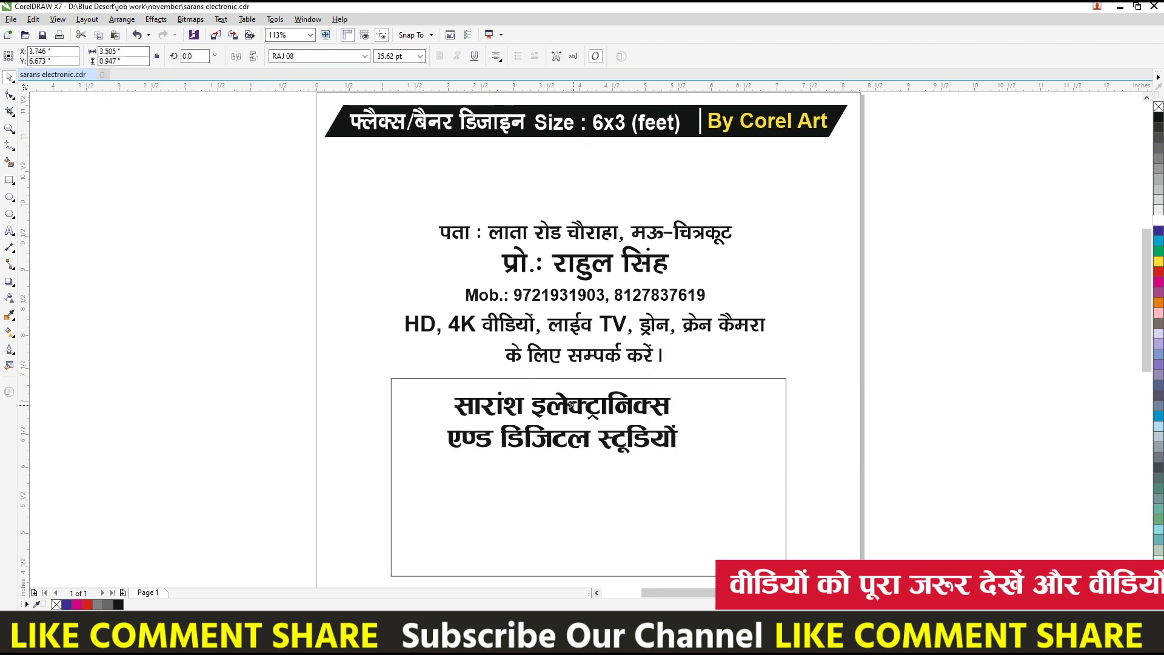
{"action": "left_click", "coordinate": [632, 491]}
{"action": "key", "text": "Tab"}
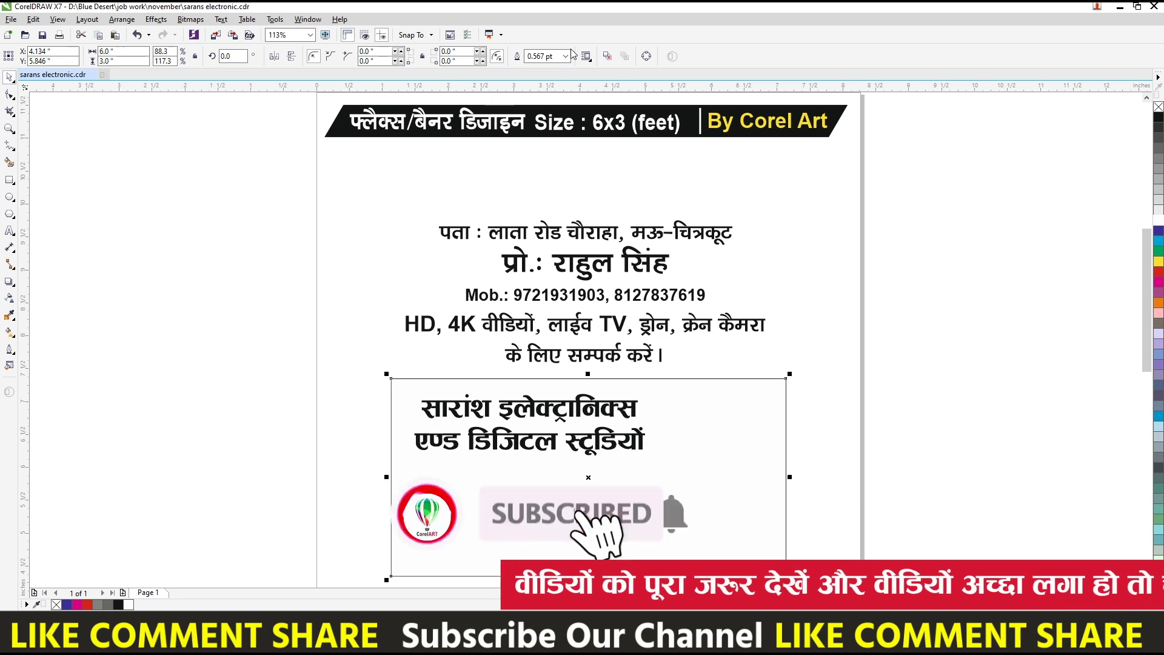
{"action": "left_click", "coordinate": [343, 280]}
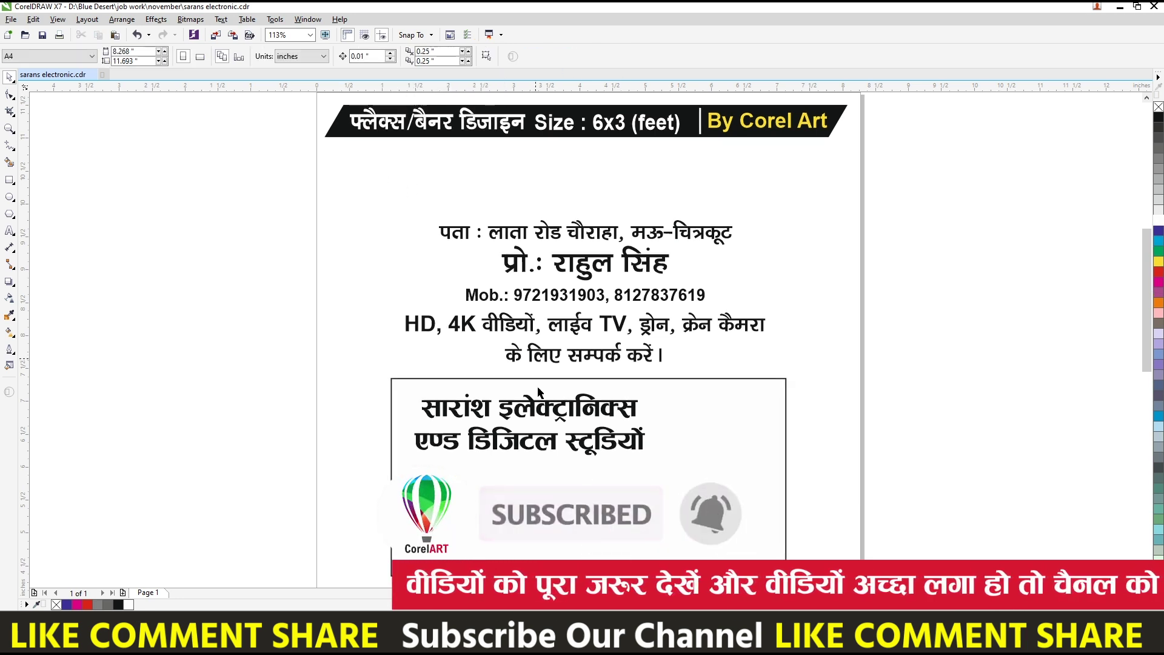
{"action": "mouse_move", "coordinate": [606, 443]}
{"action": "left_mouse_down"}
{"action": "mouse_move", "coordinate": [596, 438]}
{"action": "mouse_move", "coordinate": [665, 415]}
{"action": "left_mouse_up"}
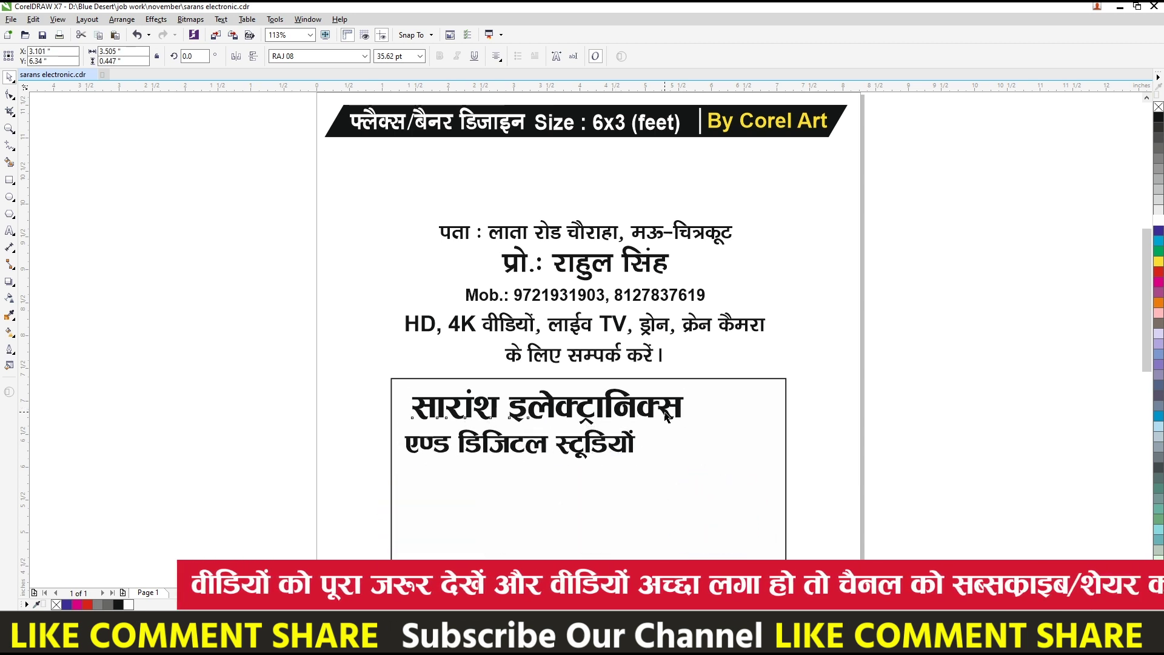
{"action": "left_click", "coordinate": [766, 434]}
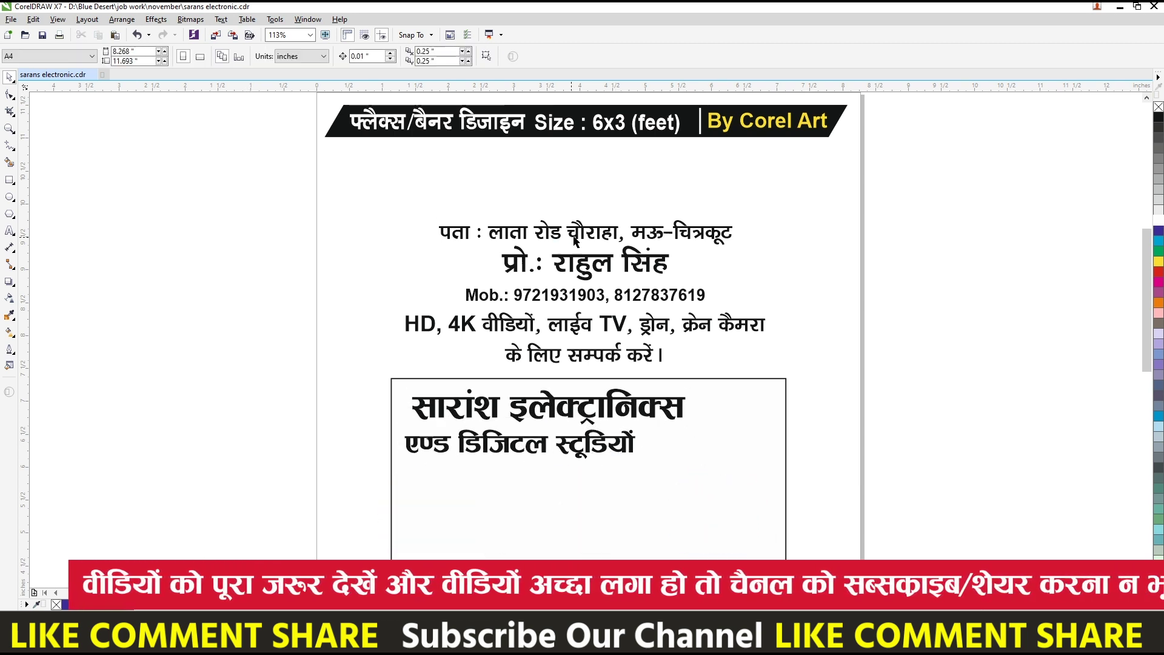
Place the scaled-down address line along the box's bottom and correct its misspelled word.
{"action": "left_click_drag", "start_coordinate": [575, 241], "coordinate": [554, 556]}
{"action": "scroll", "coordinate": [698, 573], "scroll_direction": "down", "scroll_amount": 1}
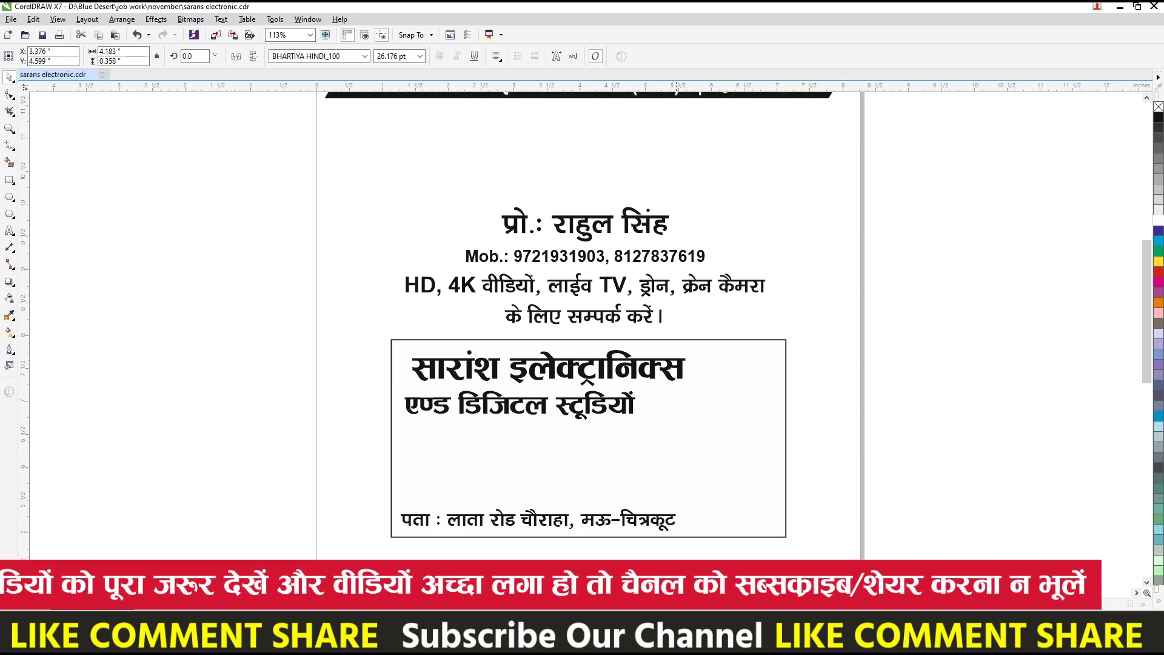
{"action": "left_click_drag", "start_coordinate": [698, 514], "coordinate": [647, 542]}
{"action": "left_click_drag", "start_coordinate": [609, 501], "coordinate": [610, 505]}
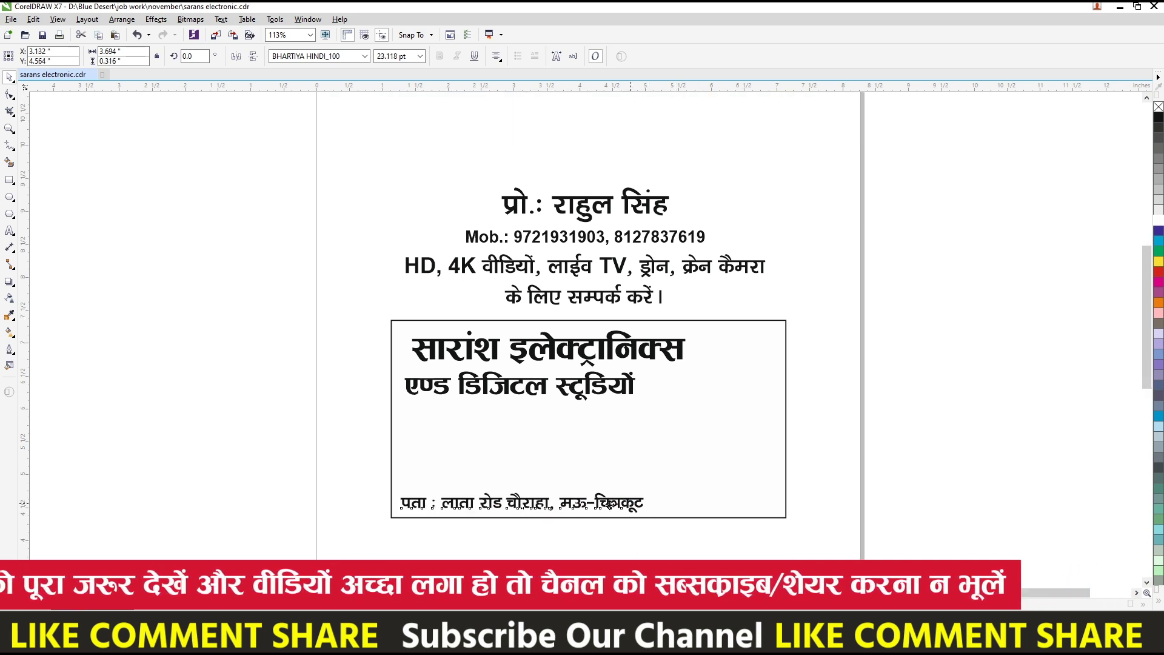
{"action": "left_click", "coordinate": [461, 496]}
{"action": "type", "text": "त"}
{"action": "key", "text": "Escape"}
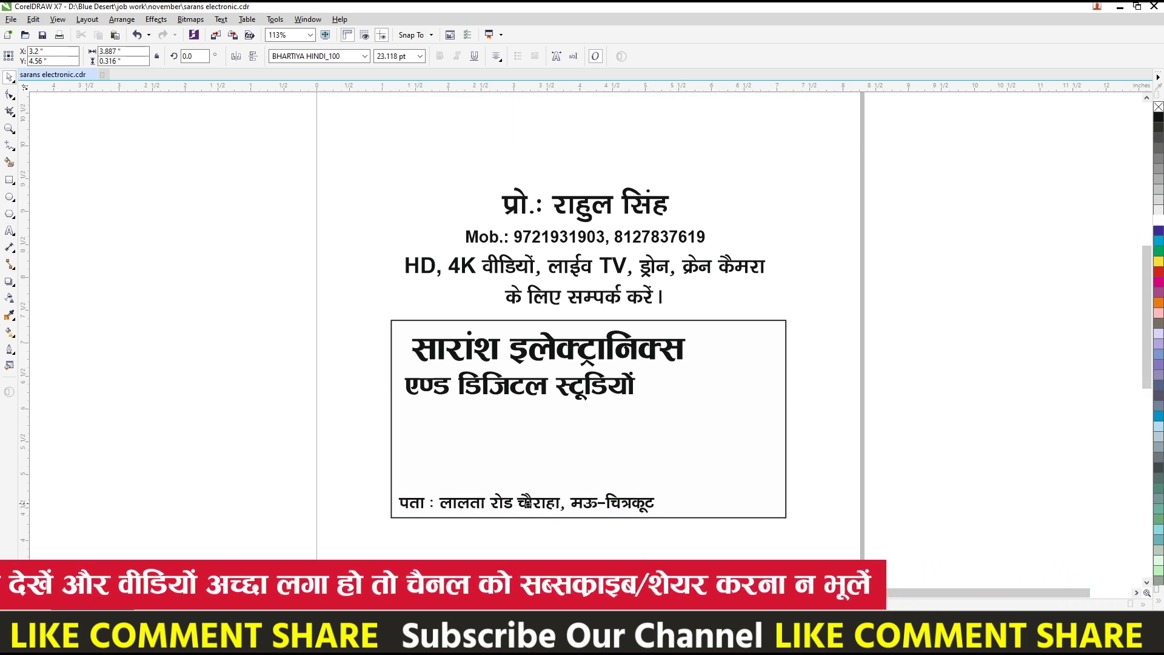
{"action": "scroll", "coordinate": [588, 328], "scroll_direction": "up", "scroll_amount": 1}
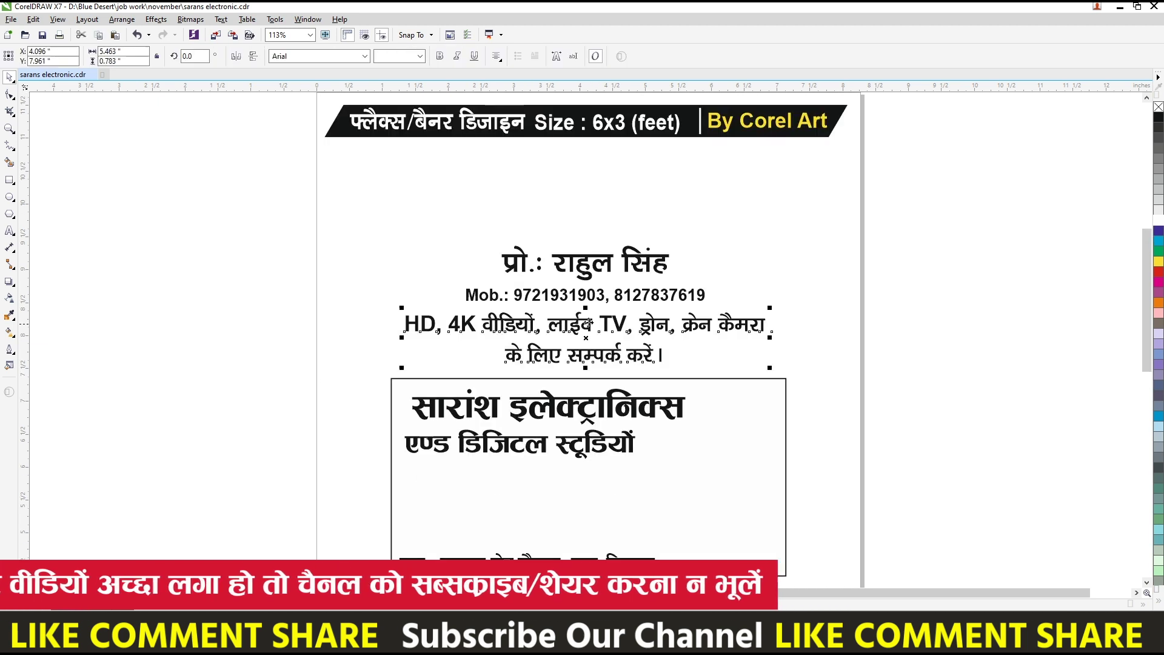
Shrink the HD, 4K services text and move it into the box below the heading.
{"action": "left_click_drag", "start_coordinate": [601, 321], "coordinate": [309, 476]}
{"action": "left_click_drag", "start_coordinate": [460, 520], "coordinate": [437, 521]}
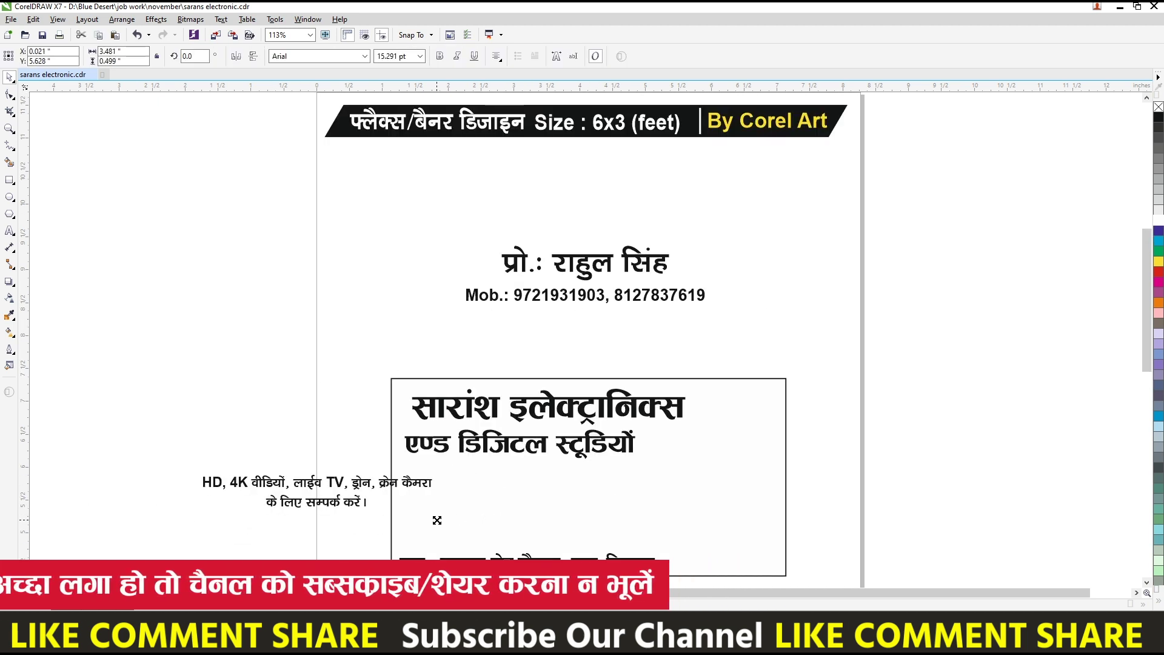
{"action": "left_click_drag", "start_coordinate": [334, 487], "coordinate": [547, 523]}
Rejoin the services text lines and break the line before कैमरा.
{"action": "double_click", "coordinate": [576, 536]}
{"action": "scroll", "coordinate": [576, 534], "scroll_direction": "up", "scroll_amount": 2}
{"action": "left_click", "coordinate": [593, 501]}
{"action": "key", "text": "Delete"}
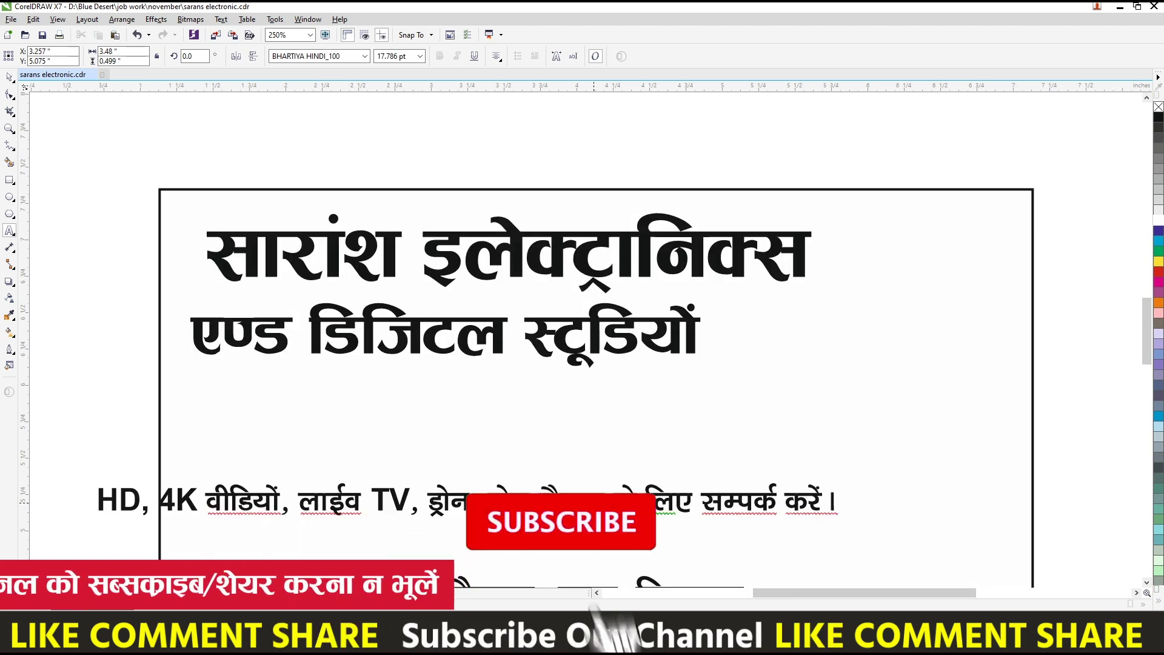
{"action": "scroll", "coordinate": [594, 501], "scroll_direction": "down", "scroll_amount": 2}
{"action": "scroll", "coordinate": [487, 469], "scroll_direction": "up", "scroll_amount": 2}
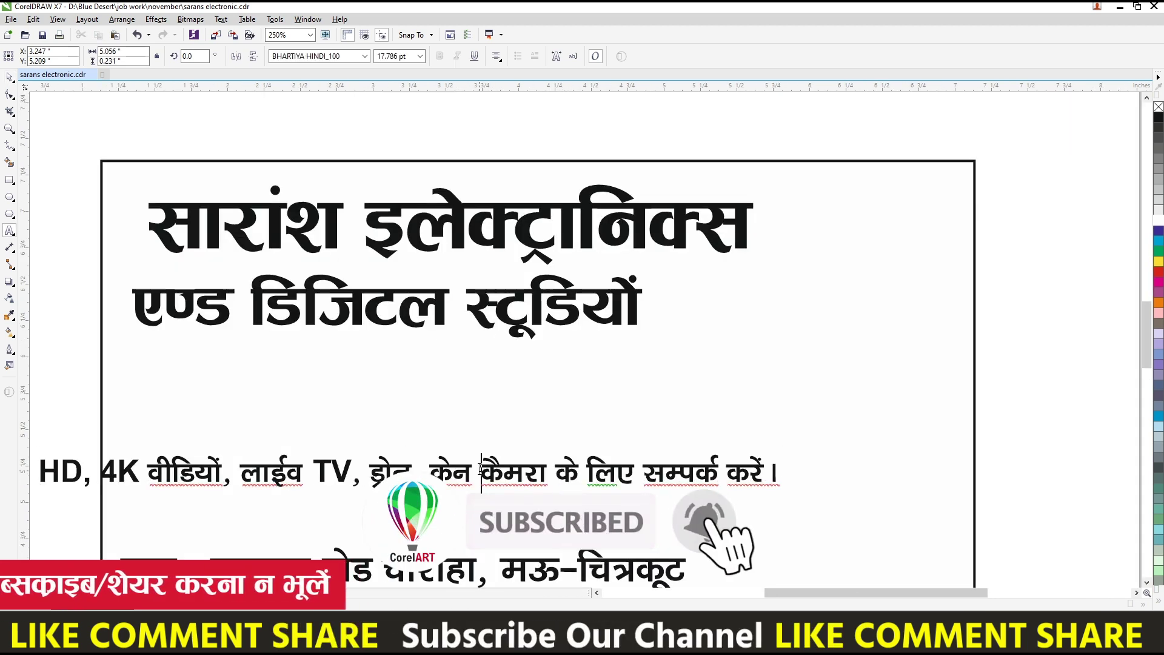
{"action": "left_click", "coordinate": [482, 470]}
{"action": "key", "text": "Return"}
{"action": "key", "text": "ctrl+space"}
Enlarge the two-line services text and position it mid-box under the heading.
{"action": "scroll", "coordinate": [554, 429], "scroll_direction": "down", "scroll_amount": 2}
{"action": "left_click_drag", "start_coordinate": [554, 429], "coordinate": [549, 386]}
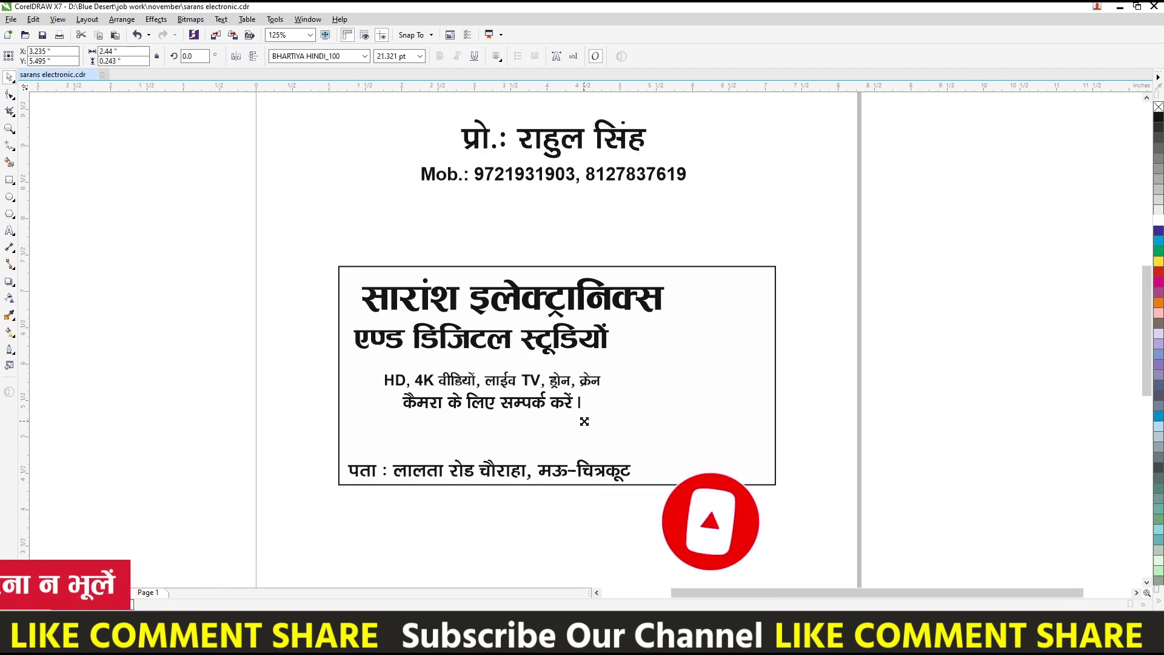
{"action": "key", "text": "ctrl+space"}
{"action": "mouse_move", "coordinate": [557, 372]}
{"action": "left_mouse_down"}
{"action": "mouse_move", "coordinate": [549, 354]}
{"action": "mouse_move", "coordinate": [507, 384]}
{"action": "left_mouse_up"}
{"action": "left_click_drag", "start_coordinate": [574, 412], "coordinate": [630, 424]}
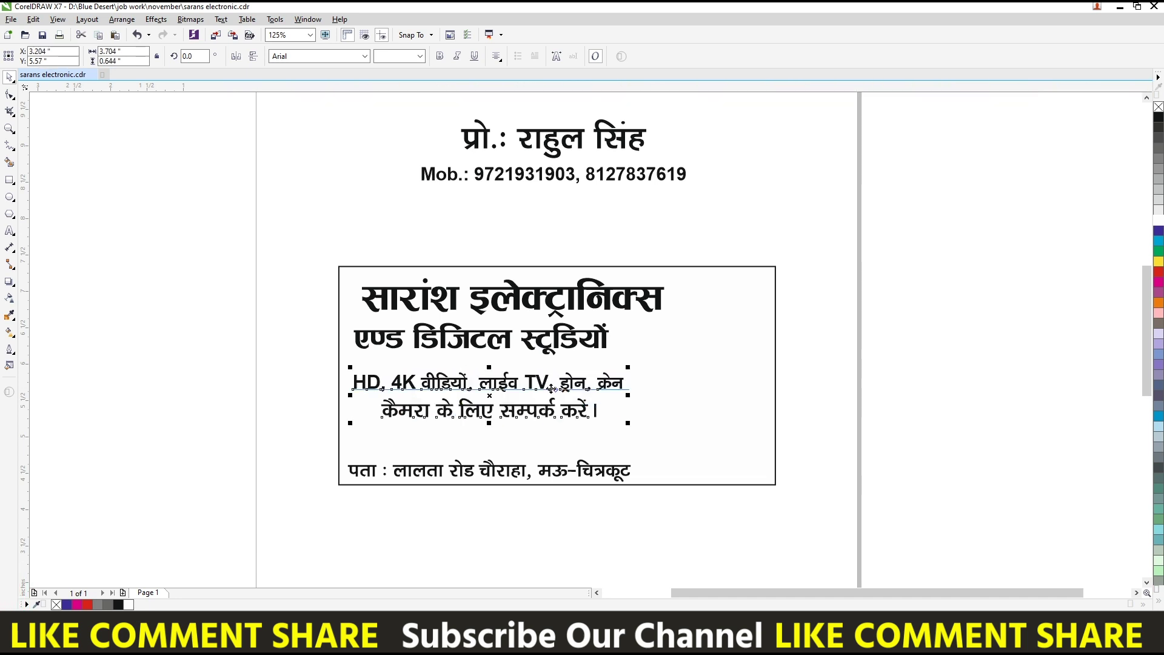
{"action": "scroll", "coordinate": [548, 387], "scroll_direction": "up", "scroll_amount": 1}
{"action": "key", "text": "shift+F4"}
{"action": "left_click", "coordinate": [730, 421]}
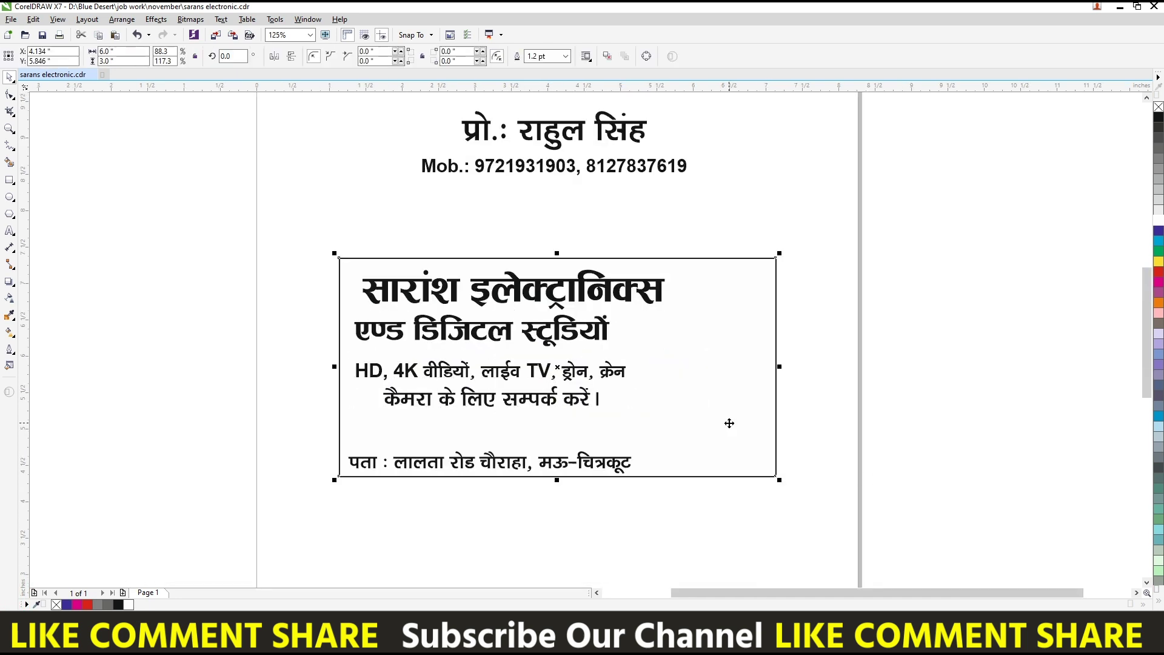
{"action": "key", "text": "F4"}
Reduce the font size of the word एण्ड in the shop heading.
{"action": "key", "text": "F3"}
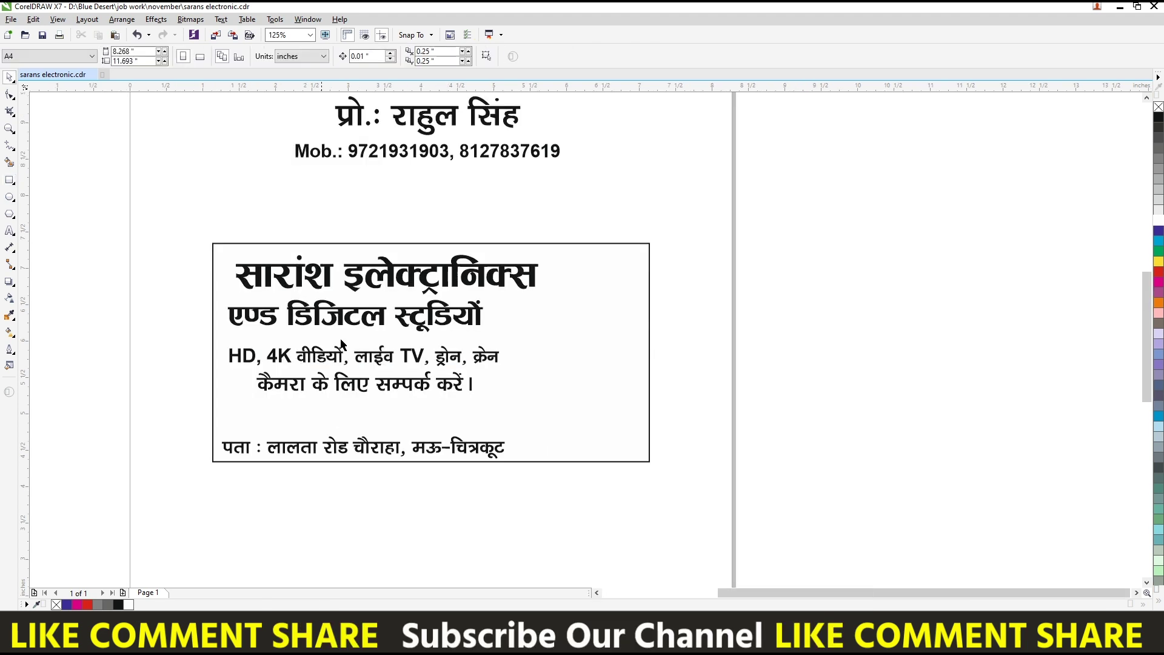
{"action": "left_click", "coordinate": [412, 281]}
{"action": "double_click", "coordinate": [412, 281]}
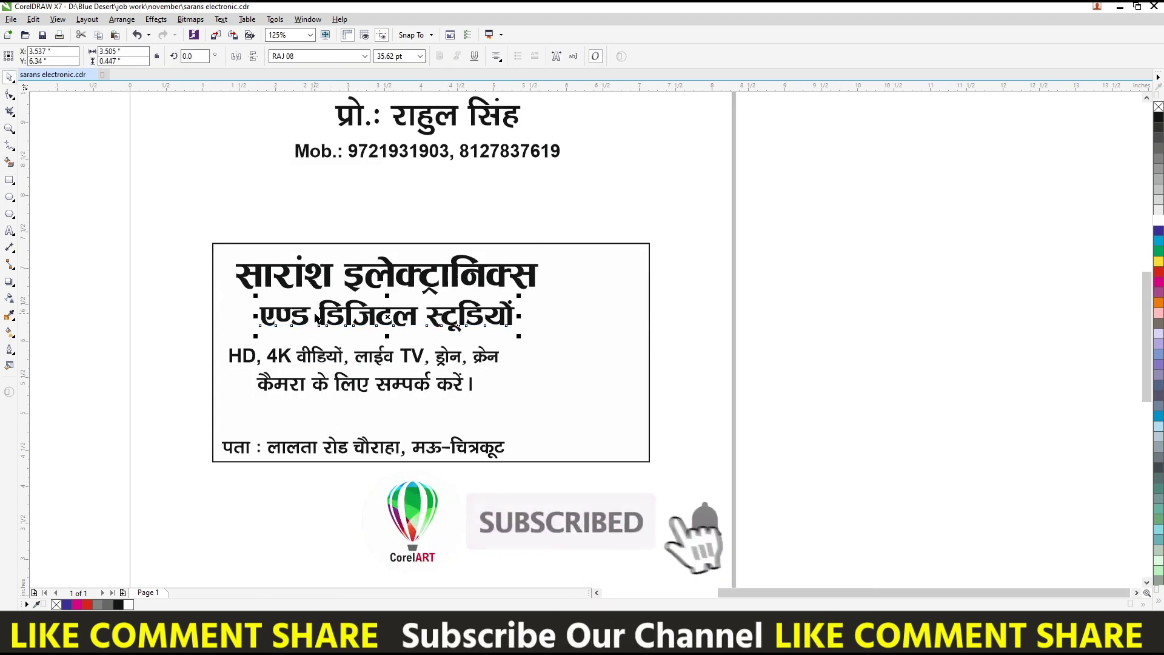
{"action": "left_click_drag", "start_coordinate": [308, 316], "coordinate": [160, 316]}
{"action": "key", "text": "ctrl+KP_4"}
{"action": "key", "text": "ctrl+space"}
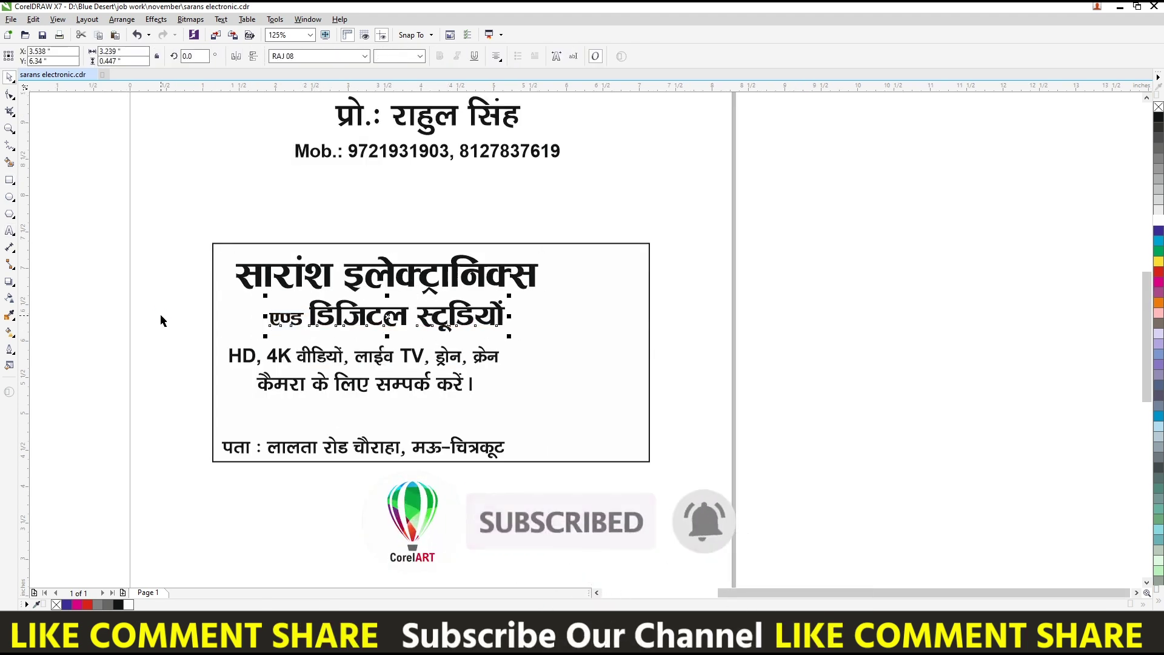
Close up the two heading lines and stretch them larger across the box top.
{"action": "left_click_drag", "start_coordinate": [423, 303], "coordinate": [388, 344]}
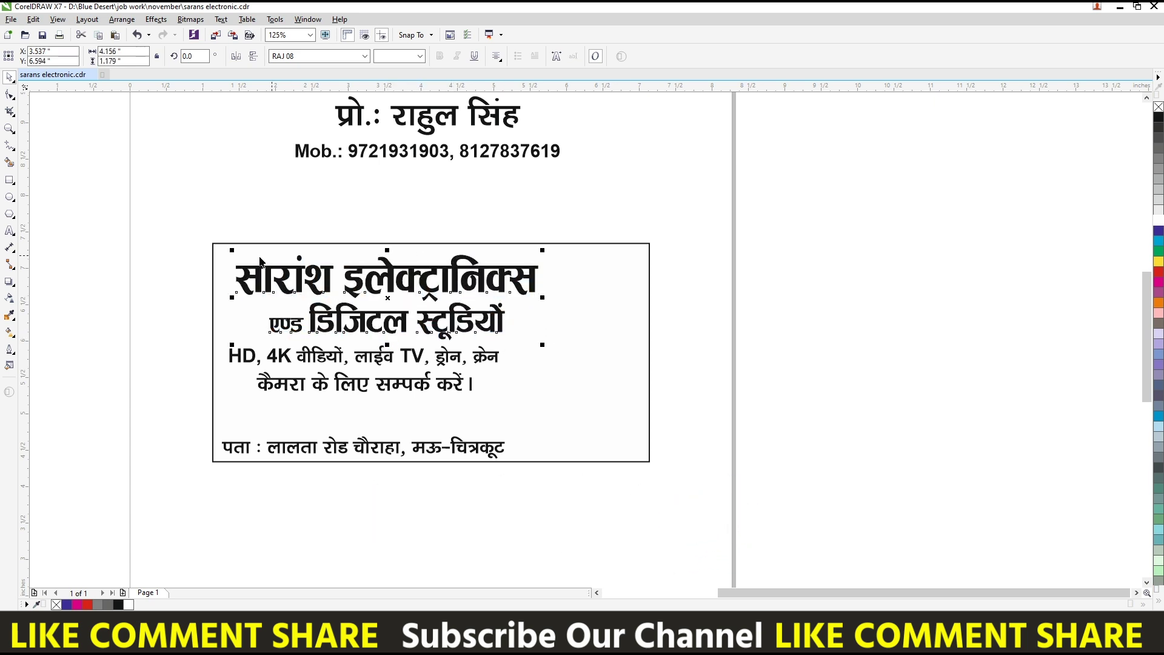
{"action": "left_click_drag", "start_coordinate": [233, 251], "coordinate": [225, 251]}
{"action": "key", "text": "Escape"}
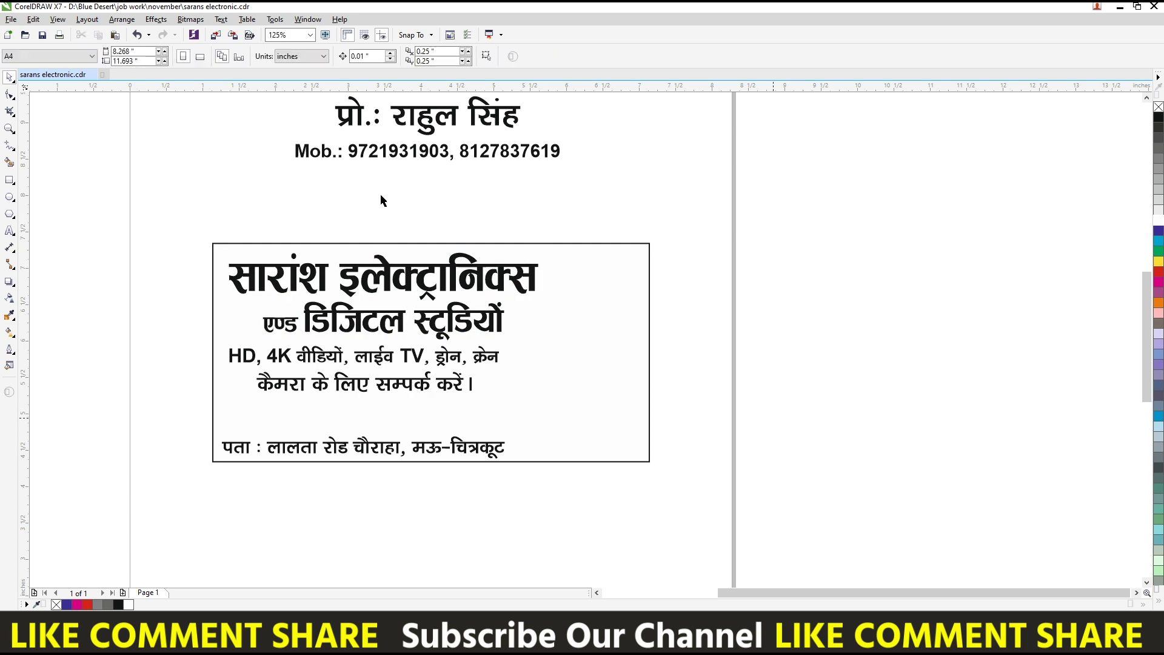
{"action": "left_click", "coordinate": [373, 150]}
Paste the photo of the man and enlarge it.
{"action": "left_click", "coordinate": [482, 132]}
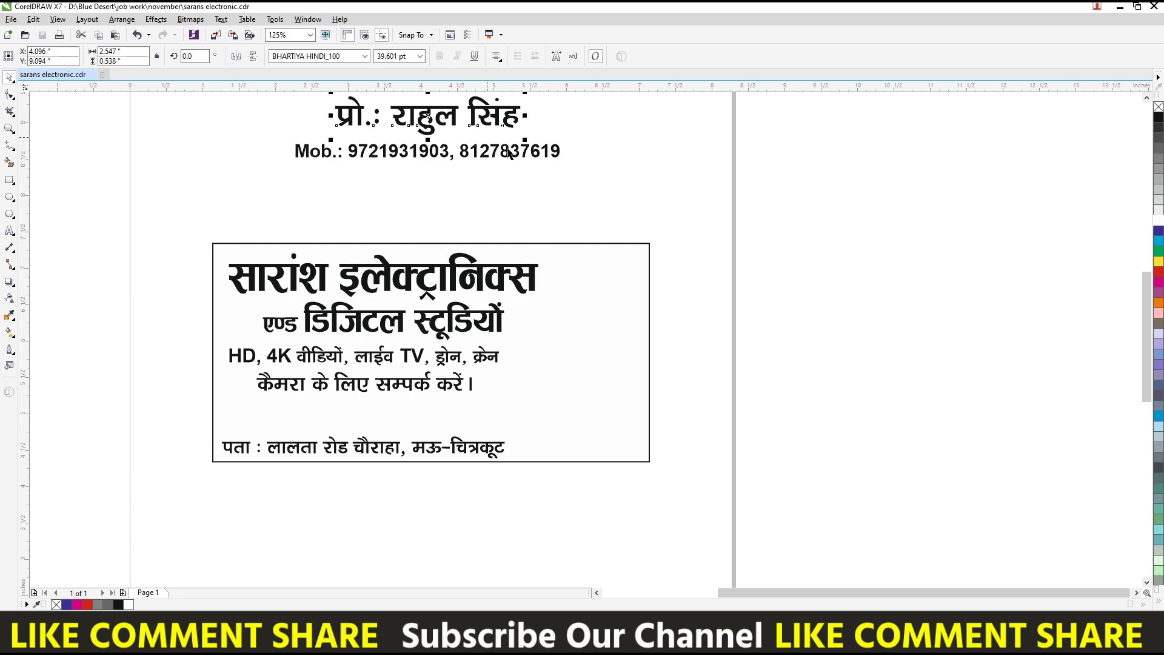
{"action": "key", "text": "Escape"}
{"action": "key", "text": "ctrl+v"}
{"action": "mouse_move", "coordinate": [672, 202]}
{"action": "left_mouse_down"}
{"action": "mouse_move", "coordinate": [690, 174]}
{"action": "mouse_move", "coordinate": [685, 183]}
{"action": "left_mouse_up"}
{"action": "scroll", "coordinate": [603, 290], "scroll_direction": "up", "scroll_amount": 2}
{"action": "scroll", "coordinate": [604, 290], "scroll_direction": "down", "scroll_amount": 2}
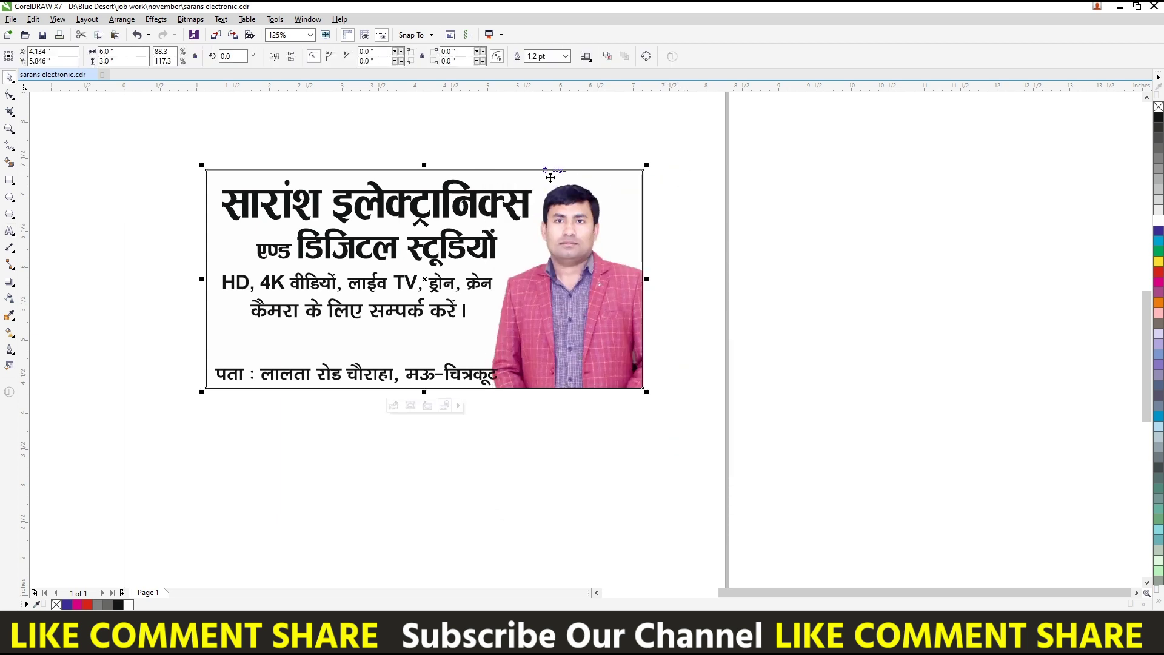
{"action": "scroll", "coordinate": [648, 393], "scroll_direction": "up", "scroll_amount": 3}
{"action": "scroll", "coordinate": [658, 347], "scroll_direction": "down", "scroll_amount": 3}
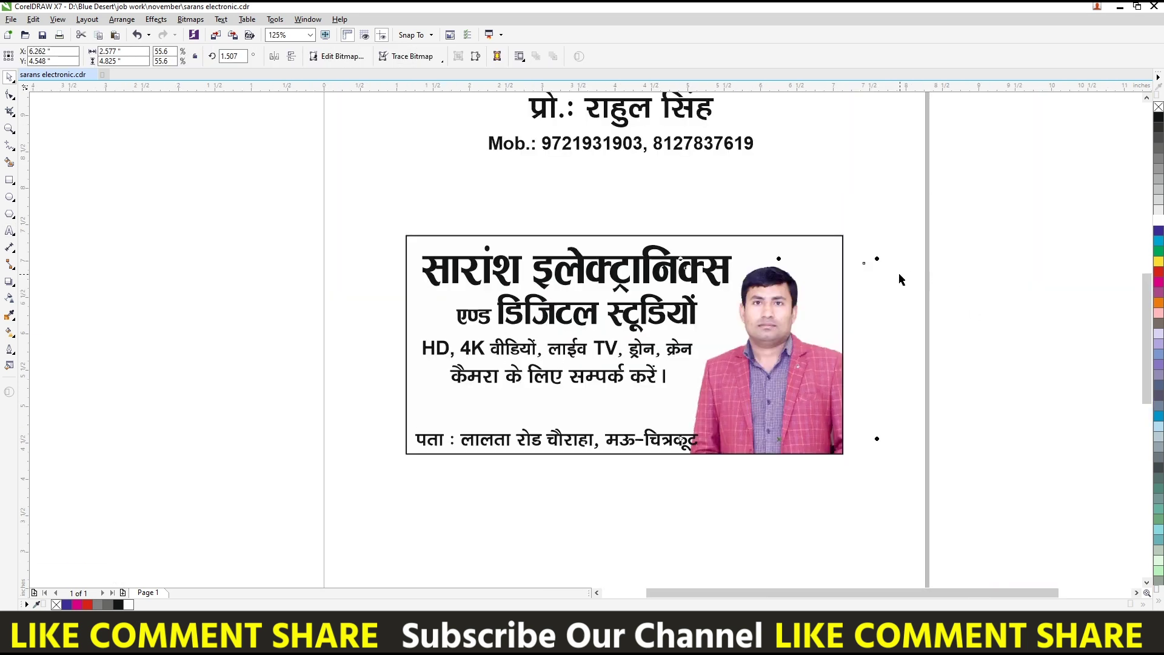
Fit the photo to the box's right side at full height, unmirrored.
{"action": "left_click", "coordinate": [791, 331]}
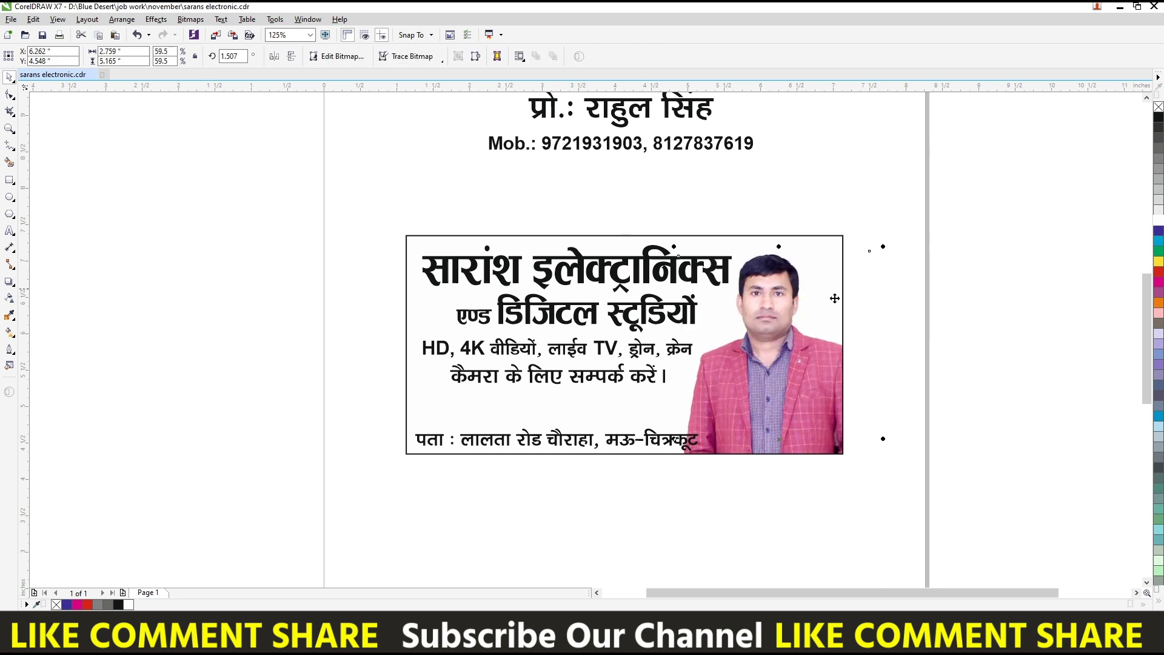
{"action": "scroll", "coordinate": [779, 358], "scroll_direction": "up", "scroll_amount": 2}
{"action": "left_click_drag", "start_coordinate": [797, 432], "coordinate": [801, 380]}
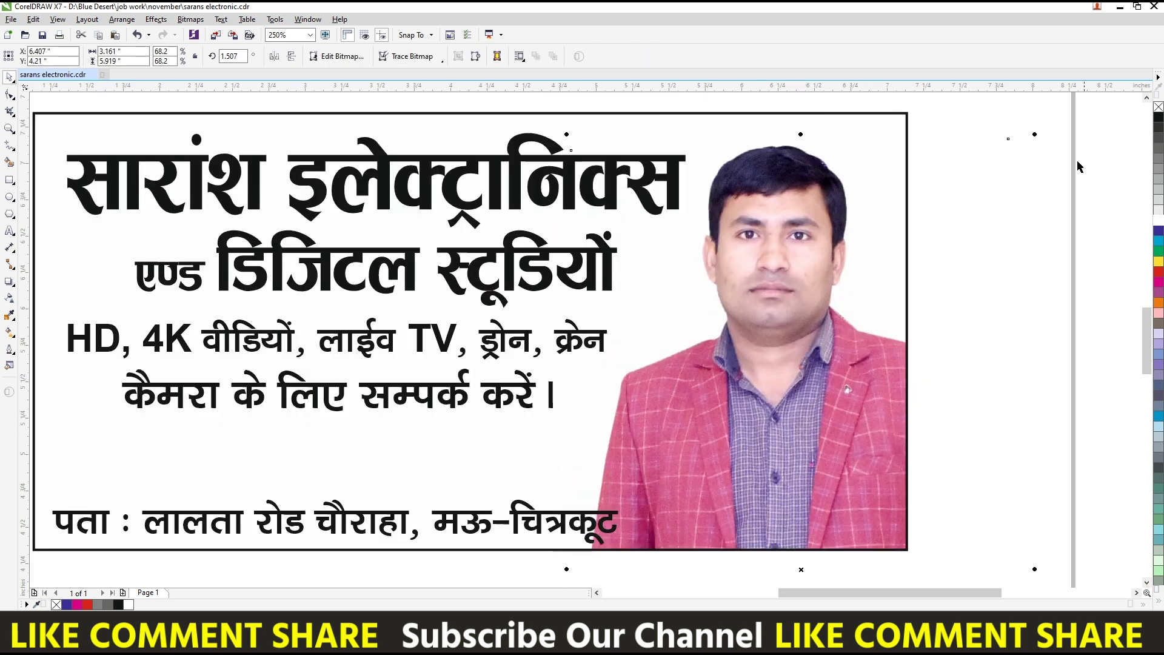
{"action": "left_click_drag", "start_coordinate": [1035, 134], "coordinate": [996, 169]}
{"action": "scroll", "coordinate": [728, 297], "scroll_direction": "down", "scroll_amount": 2}
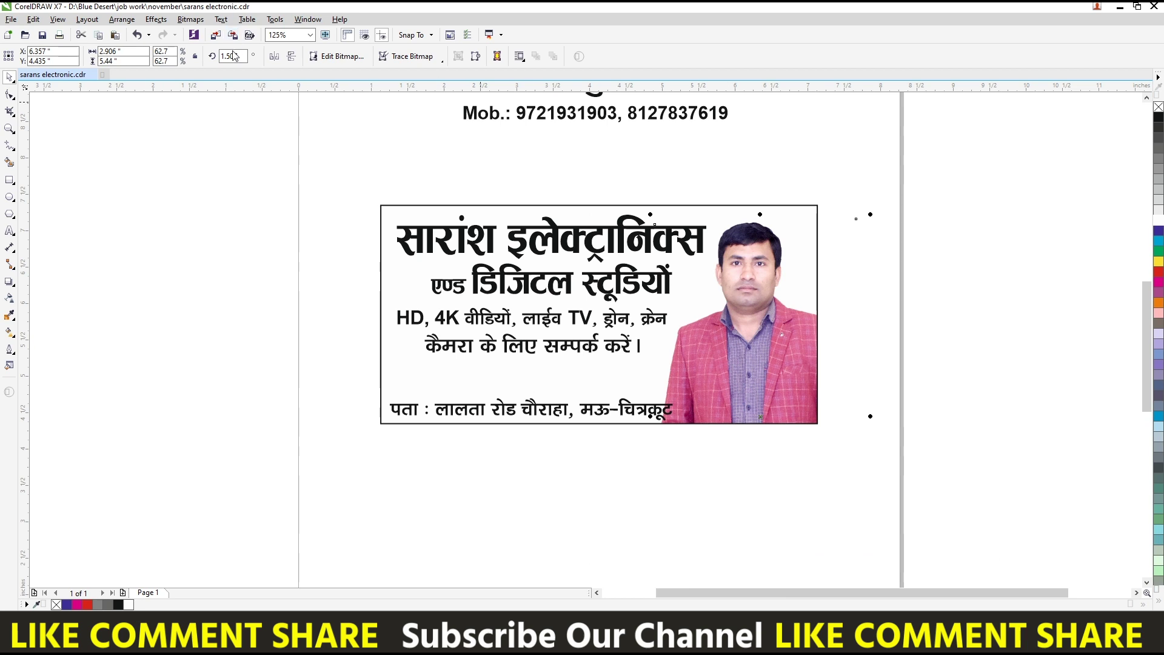
{"action": "left_click", "coordinate": [275, 57]}
{"action": "key", "text": "ctrl+z"}
{"action": "left_click_drag", "start_coordinate": [759, 306], "coordinate": [759, 299]}
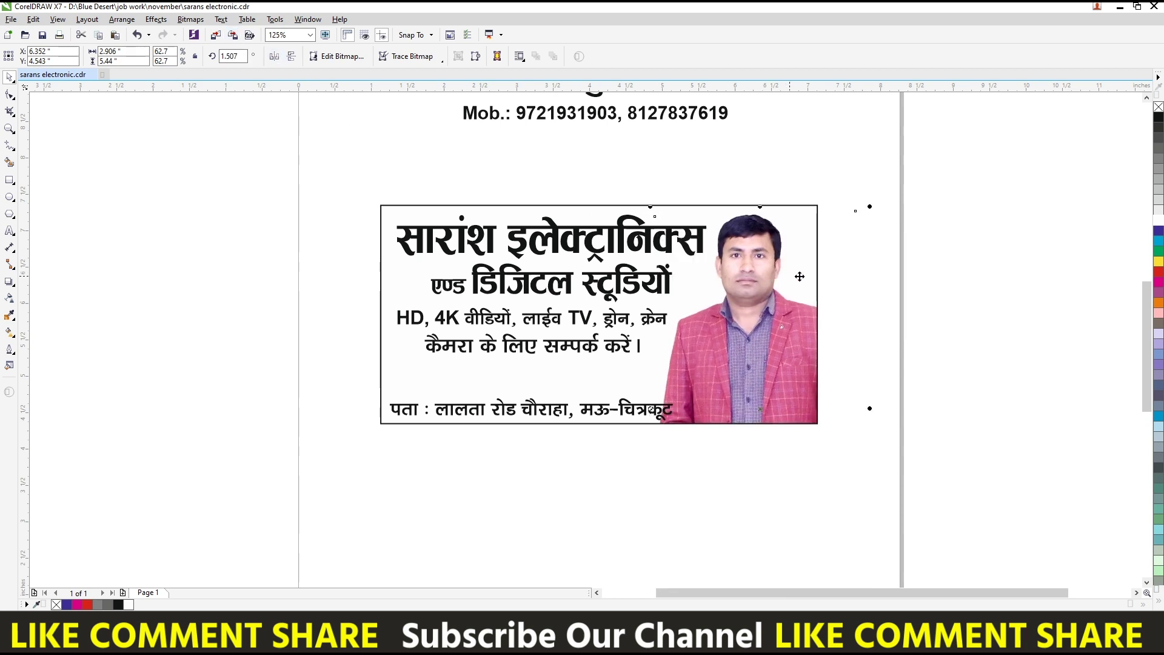
{"action": "left_click", "coordinate": [509, 273]}
Make the address line slightly narrower.
{"action": "key", "text": "shift+F2"}
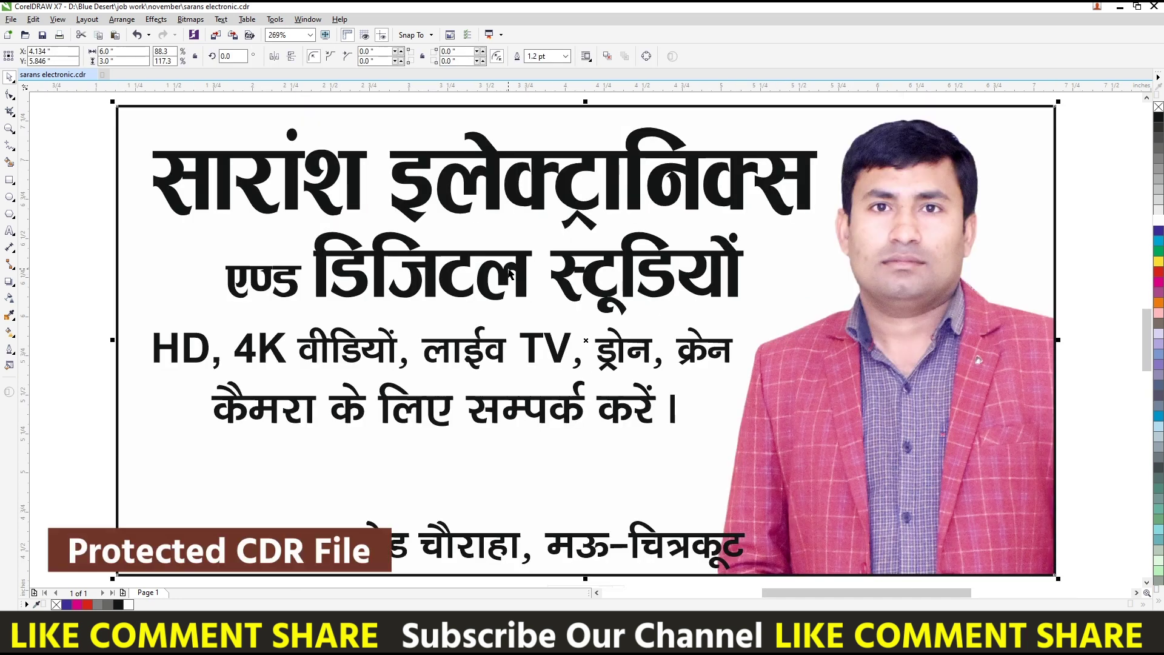
{"action": "key", "text": "F3"}
{"action": "left_click", "coordinate": [250, 251]}
{"action": "left_click", "coordinate": [605, 402]}
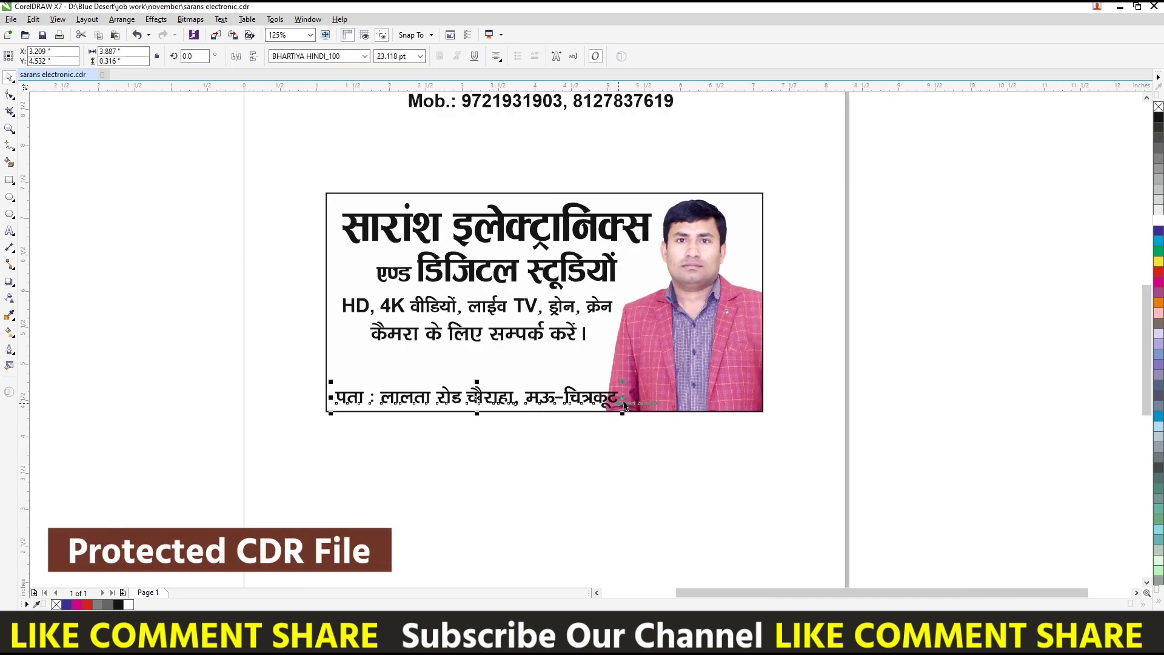
{"action": "left_click_drag", "start_coordinate": [617, 397], "coordinate": [607, 397]}
{"action": "scroll", "coordinate": [439, 410], "scroll_direction": "up", "scroll_amount": 2}
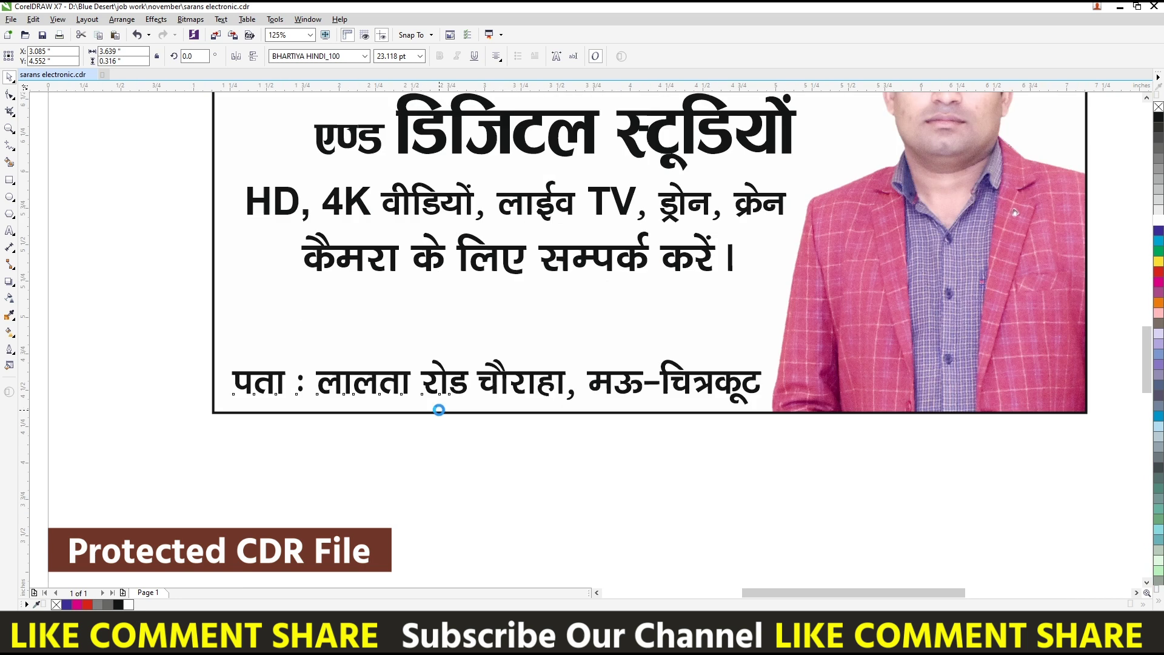
{"action": "left_click", "coordinate": [374, 334]}
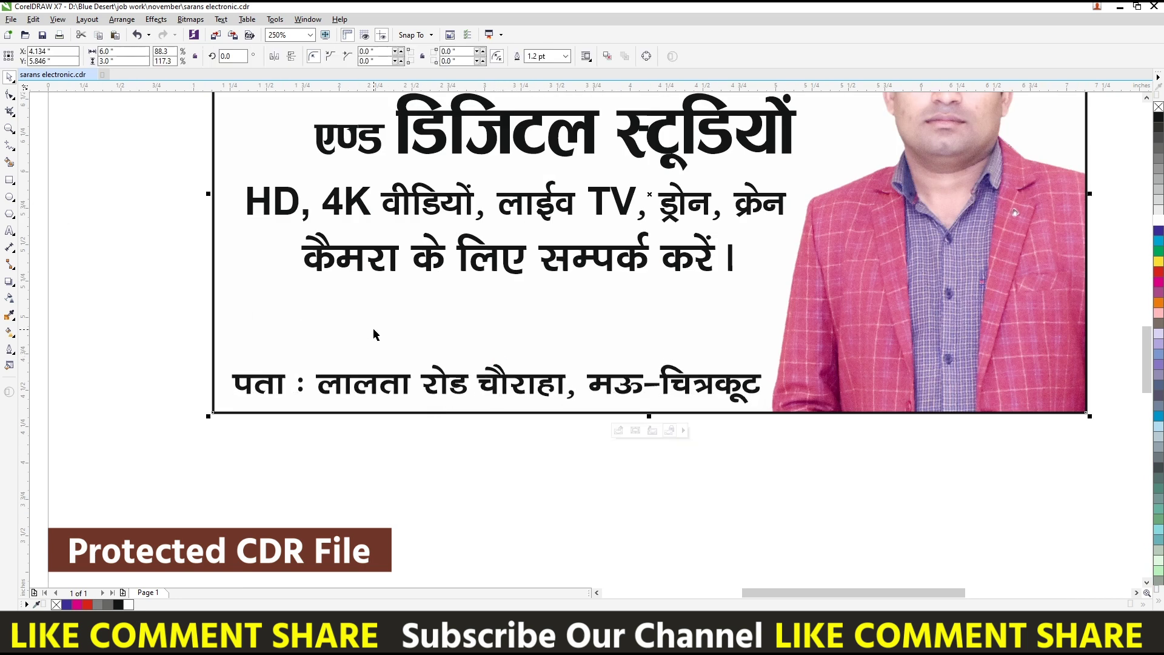
{"action": "scroll", "coordinate": [1015, 212], "scroll_direction": "down", "scroll_amount": 2}
Move the owner's name and mobile block into the banner and shrink the name to about two thirds.
{"action": "left_click_drag", "start_coordinate": [396, 225], "coordinate": [891, 351]}
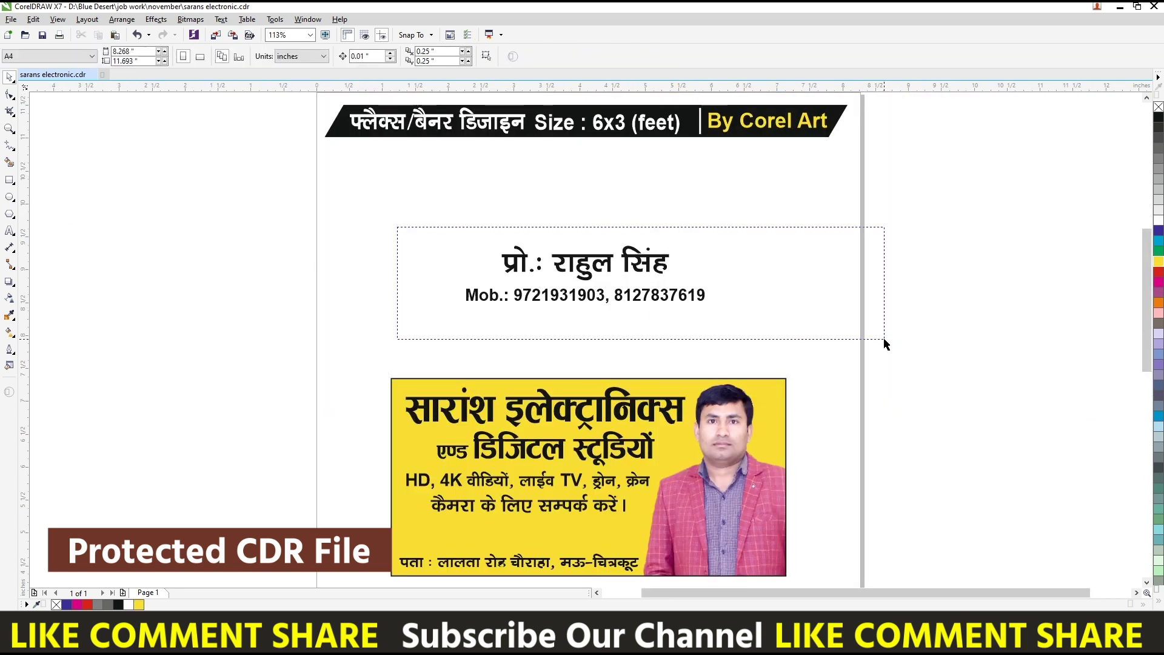
{"action": "scroll", "coordinate": [544, 249], "scroll_direction": "down", "scroll_amount": 2}
{"action": "left_click_drag", "start_coordinate": [544, 249], "coordinate": [606, 443]}
{"action": "scroll", "coordinate": [653, 455], "scroll_direction": "up", "scroll_amount": 2}
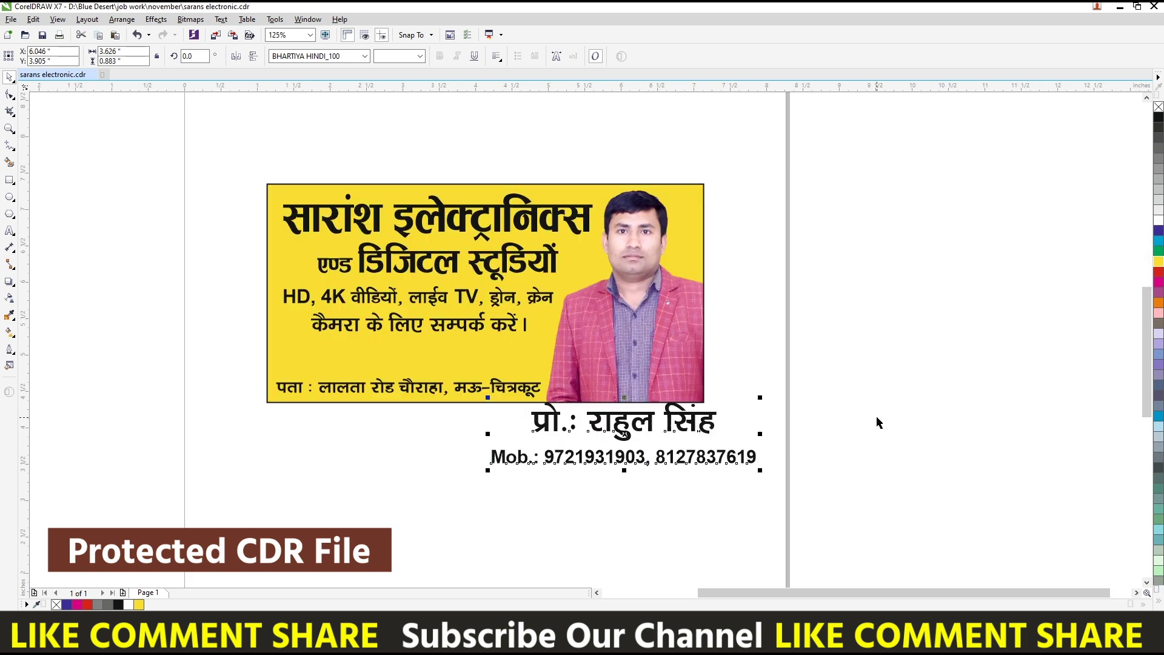
{"action": "mouse_move", "coordinate": [716, 444]}
{"action": "left_mouse_down"}
{"action": "mouse_move", "coordinate": [689, 437]}
{"action": "mouse_move", "coordinate": [684, 370]}
{"action": "left_mouse_up"}
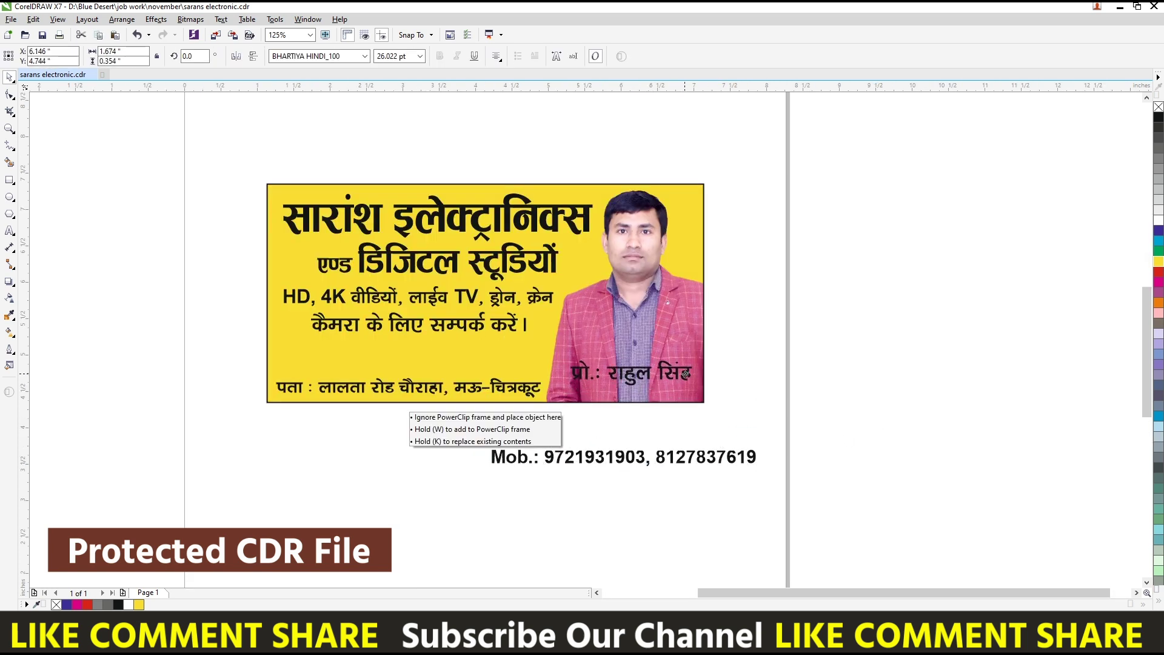
{"action": "key", "text": "Escape"}
{"action": "scroll", "coordinate": [684, 461], "scroll_direction": "up", "scroll_amount": 2}
Try deleting the Mob.: label, then restore the full mobile number line.
{"action": "double_click", "coordinate": [683, 465]}
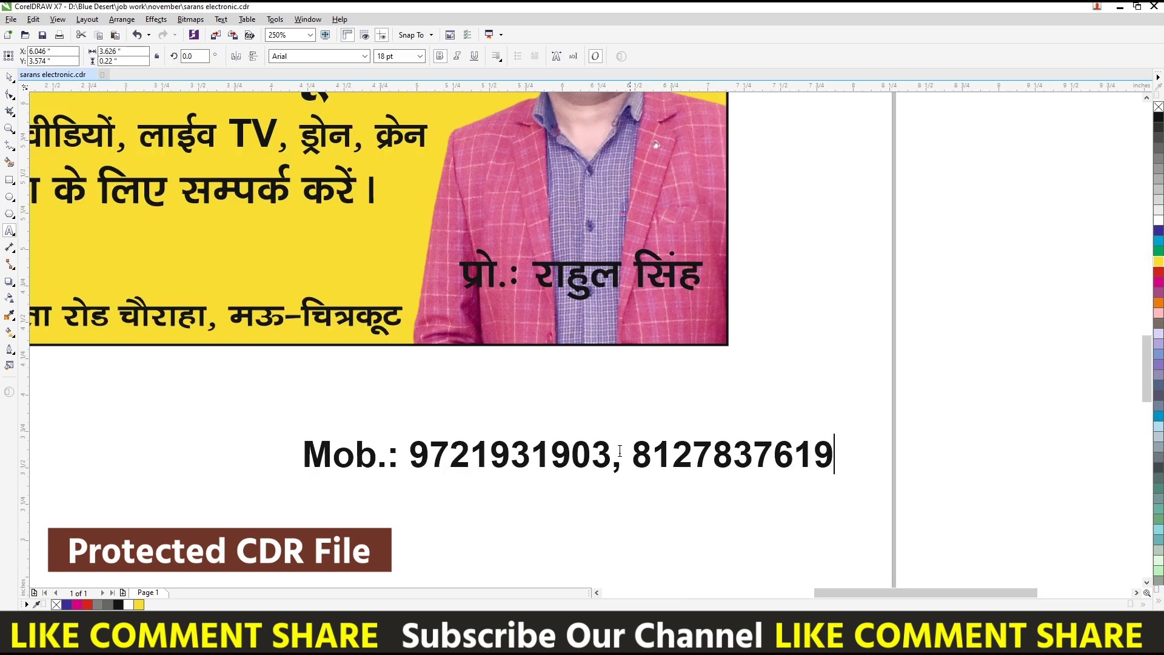
{"action": "left_click_drag", "start_coordinate": [403, 447], "coordinate": [301, 455]}
{"action": "key", "text": "Delete"}
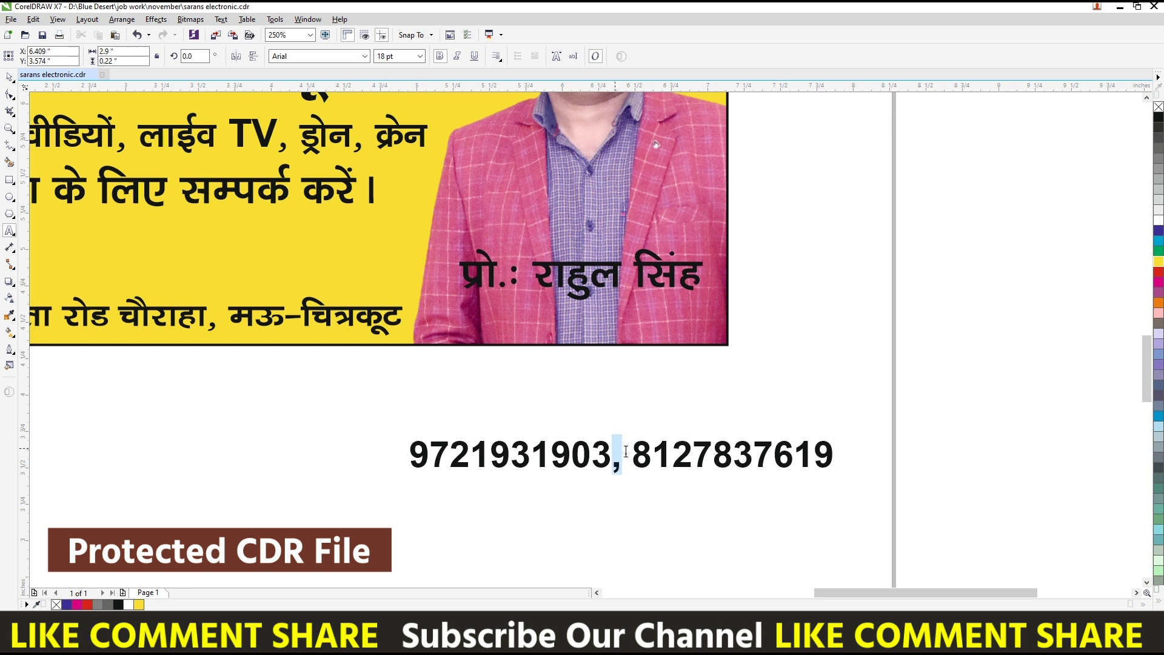
{"action": "key", "text": "ctrl+z"}
{"action": "key", "text": "ctrl+z"}
{"action": "key", "text": "ctrl+z"}
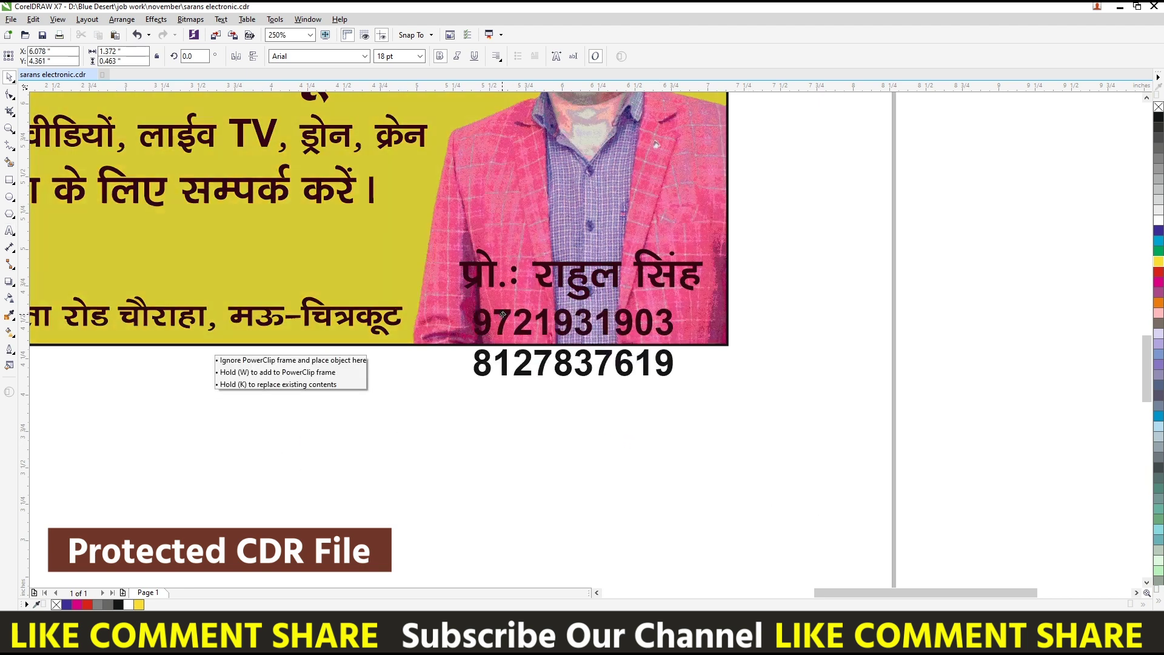
{"action": "key", "text": "ctrl+z"}
{"action": "key", "text": "Escape"}
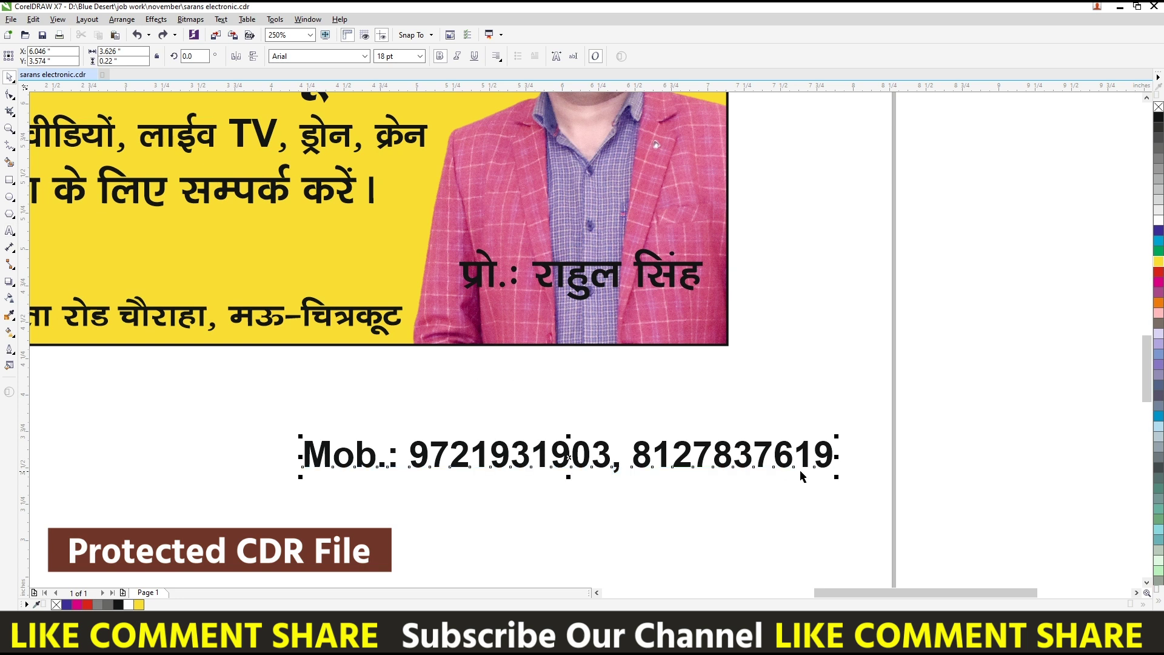
Shrink the mobile numbers to 8.886 pt and place them under the owner's name.
{"action": "mouse_move", "coordinate": [837, 477]}
{"action": "left_mouse_down"}
{"action": "mouse_move", "coordinate": [703, 466]}
{"action": "mouse_move", "coordinate": [691, 315]}
{"action": "left_mouse_up"}
{"action": "left_click", "coordinate": [690, 289]}
{"action": "key", "text": "ctrl+z"}
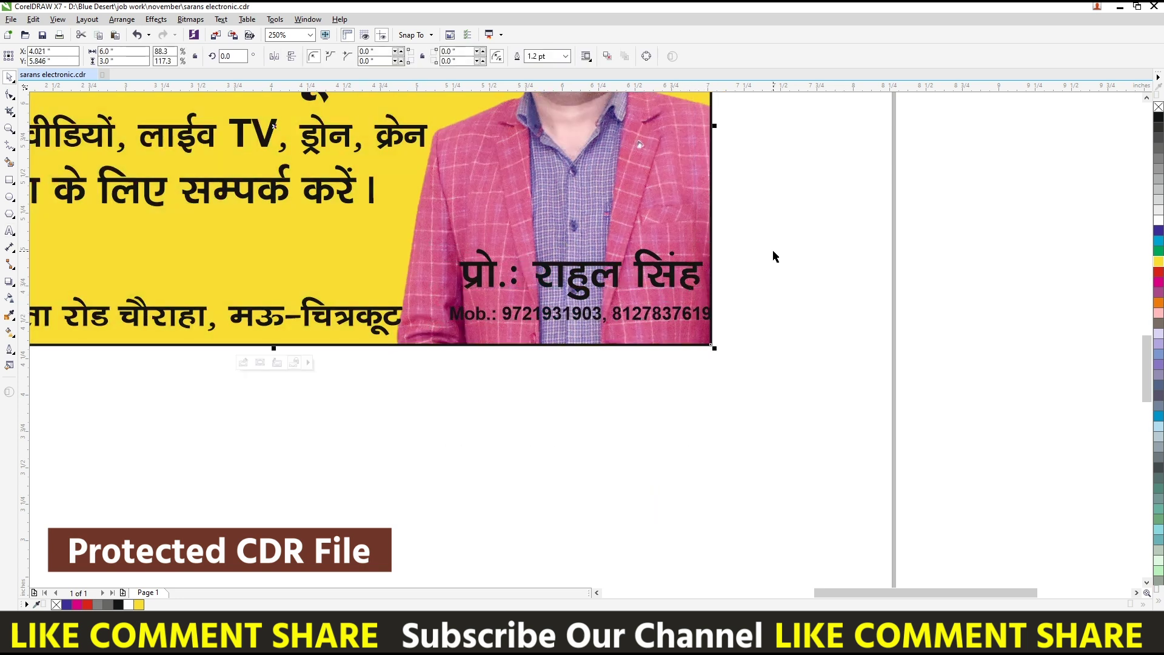
{"action": "key", "text": "ctrl+shift+z"}
{"action": "left_click", "coordinate": [463, 310]}
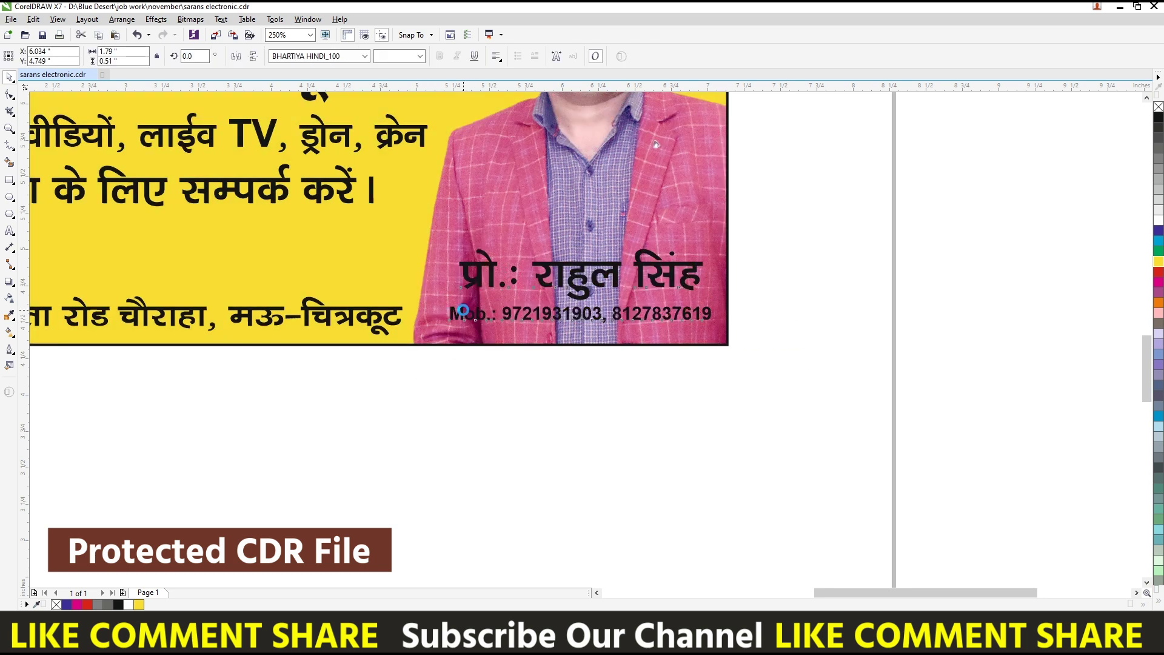
Set the mobile number line in bold Khand and enlarge it to the name's width.
{"action": "type", "text": "Khand"}
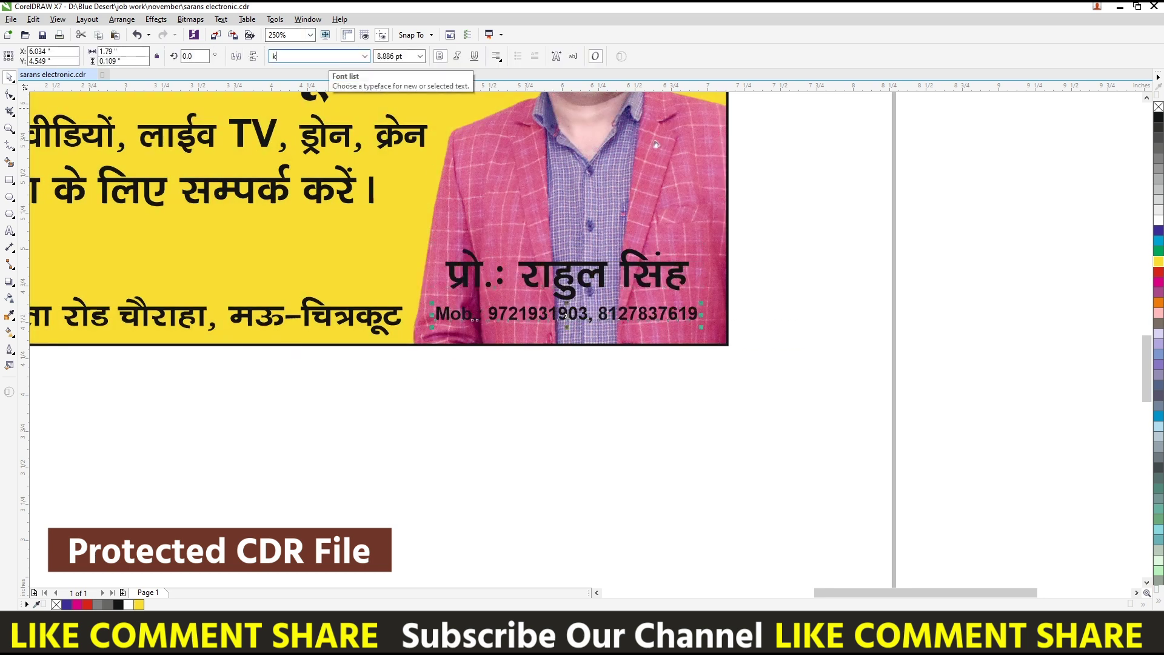
{"action": "key", "text": "Return"}
{"action": "key", "text": "ctrl+b"}
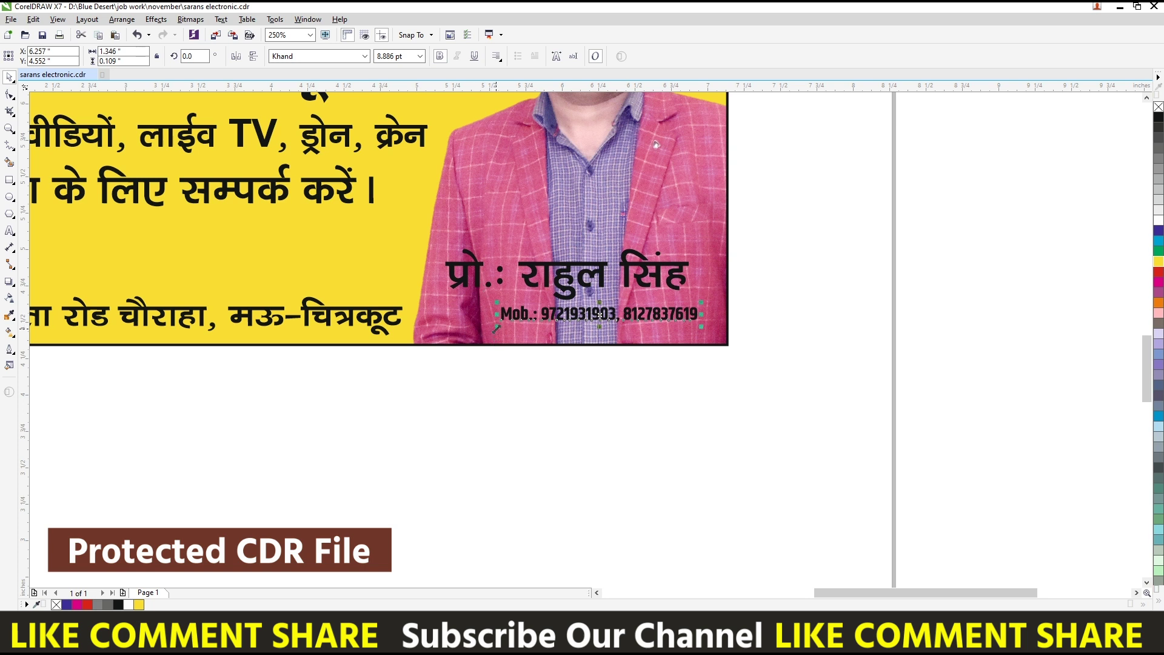
{"action": "left_click_drag", "start_coordinate": [496, 328], "coordinate": [428, 333]}
Zoom to fit the whole banner and ready the Rectangle tool.
{"action": "left_click", "coordinate": [594, 243]}
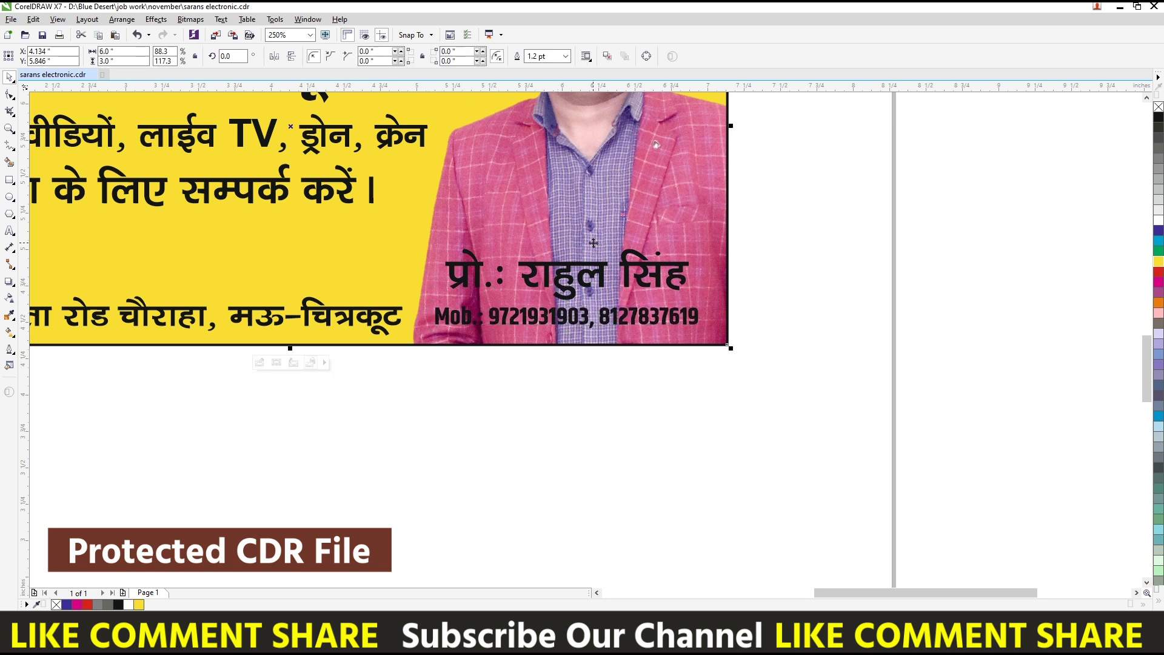
{"action": "key", "text": "shift+F2"}
{"action": "left_click", "coordinate": [102, 273]}
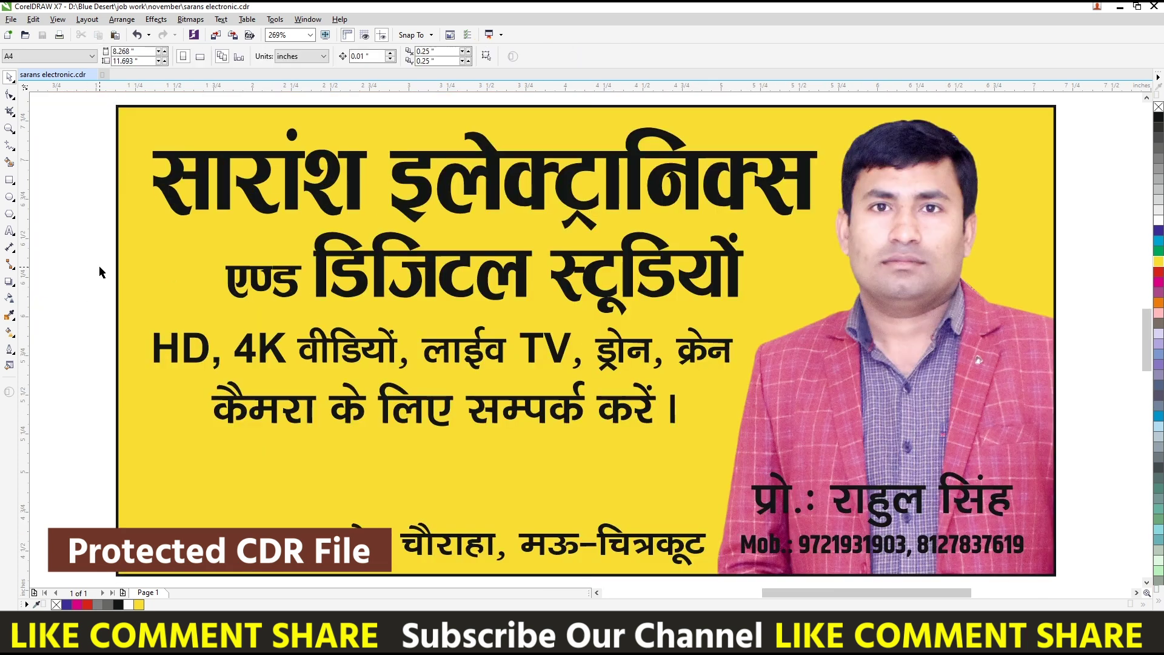
{"action": "key", "text": "F6"}
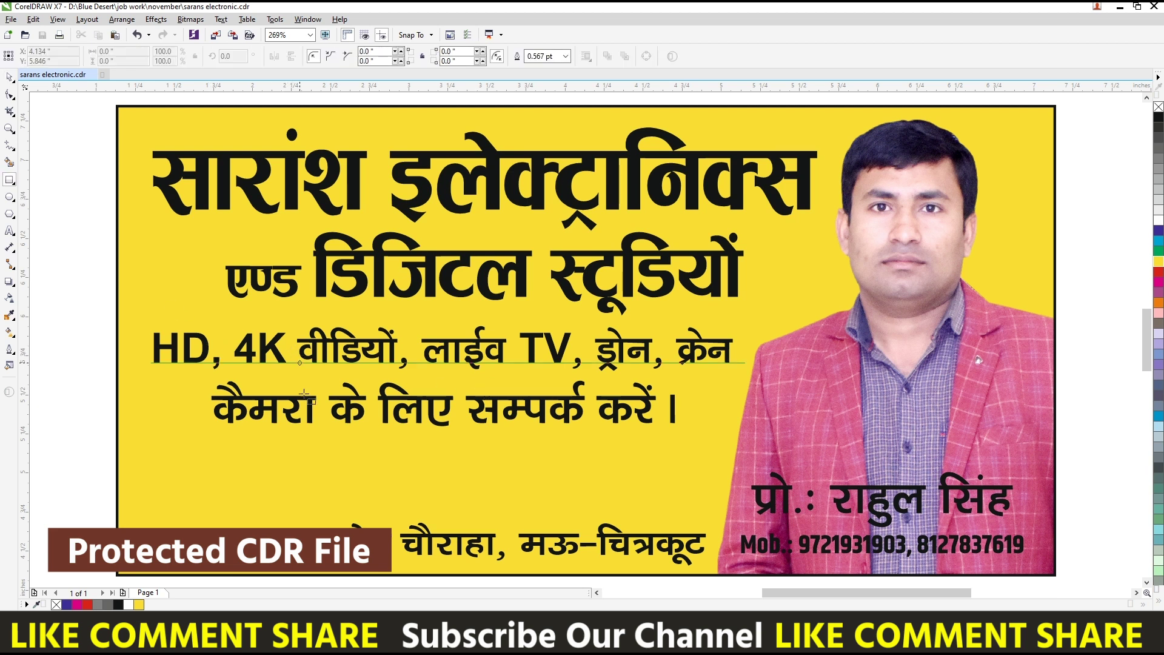
{"action": "key", "text": "space"}
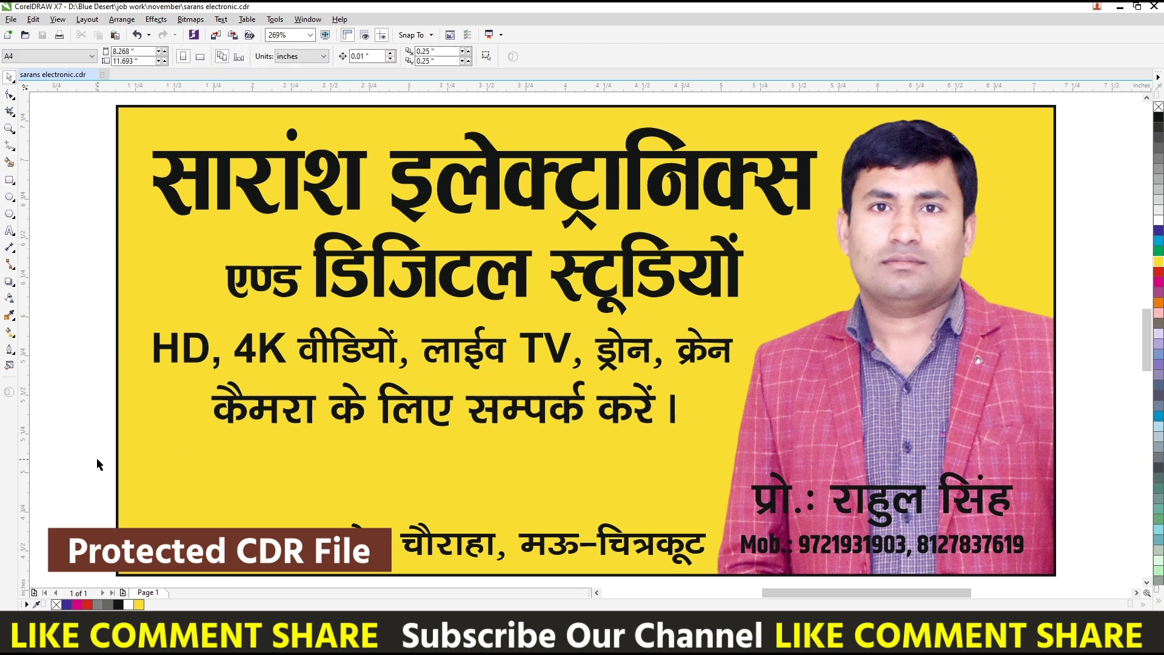
{"action": "left_click", "coordinate": [10, 180]}
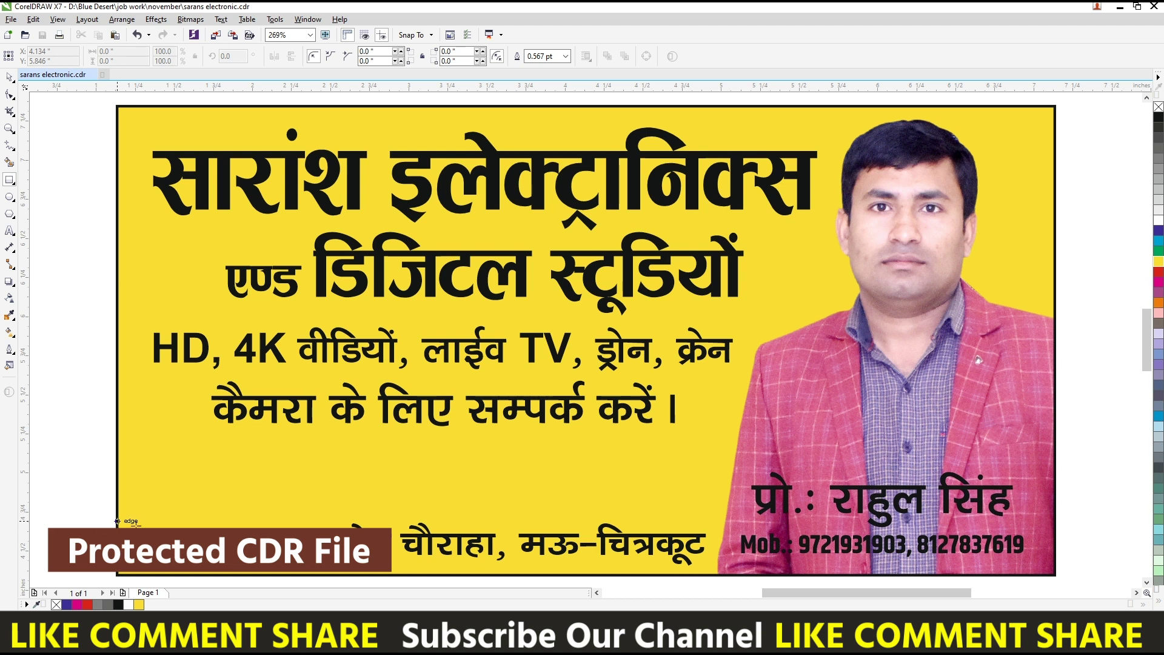
{"action": "scroll", "coordinate": [117, 521], "scroll_direction": "down", "scroll_amount": 1}
Draw a blue strip behind the address line and make the address text white.
{"action": "left_click_drag", "start_coordinate": [117, 482], "coordinate": [736, 536]}
{"action": "left_click", "coordinate": [1159, 230]}
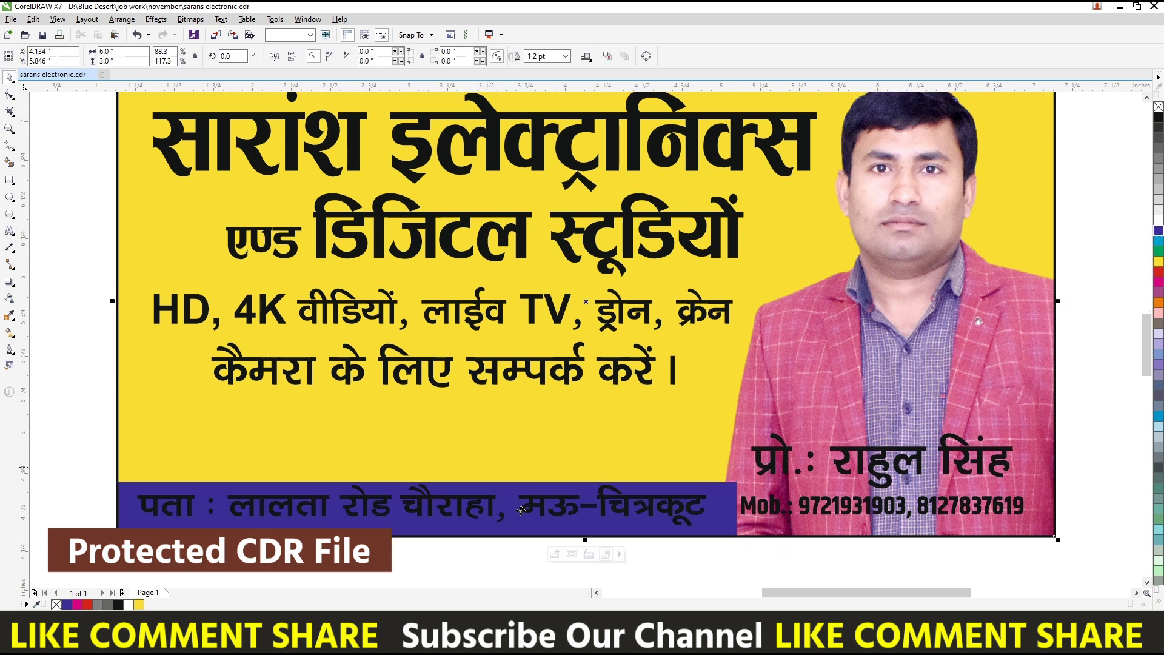
{"action": "left_click", "coordinate": [1158, 219]}
{"action": "left_click", "coordinate": [723, 513]}
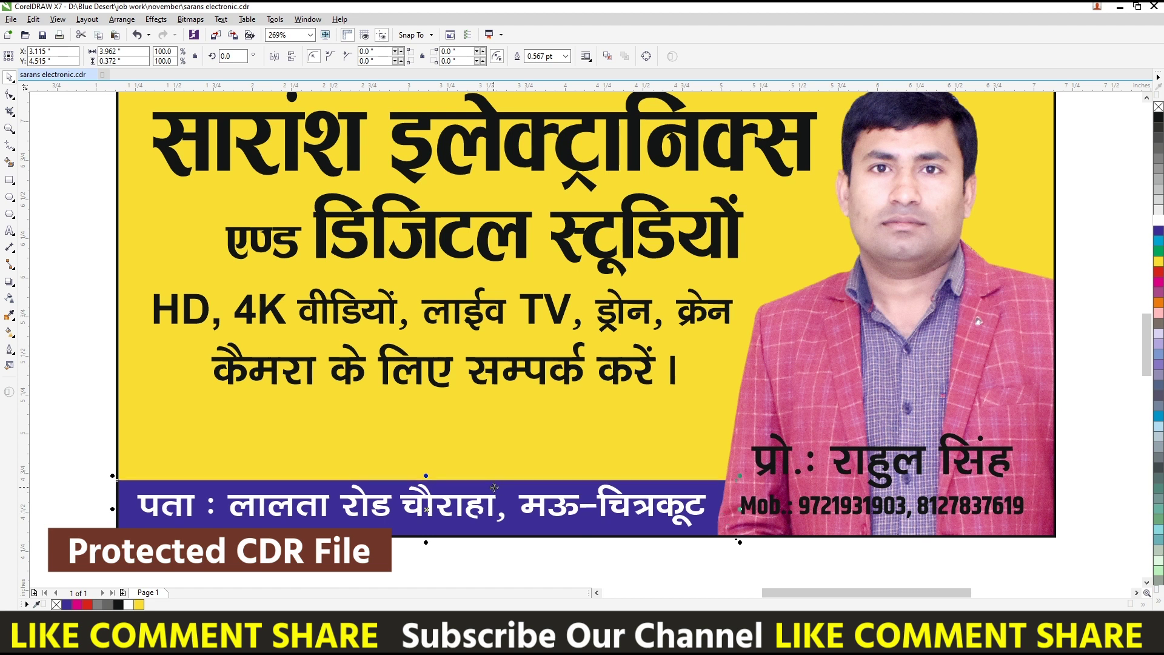
Lighten the strip to M=50 with no outline, and nudge and widen the address text.
{"action": "key", "text": "shift+F11"}
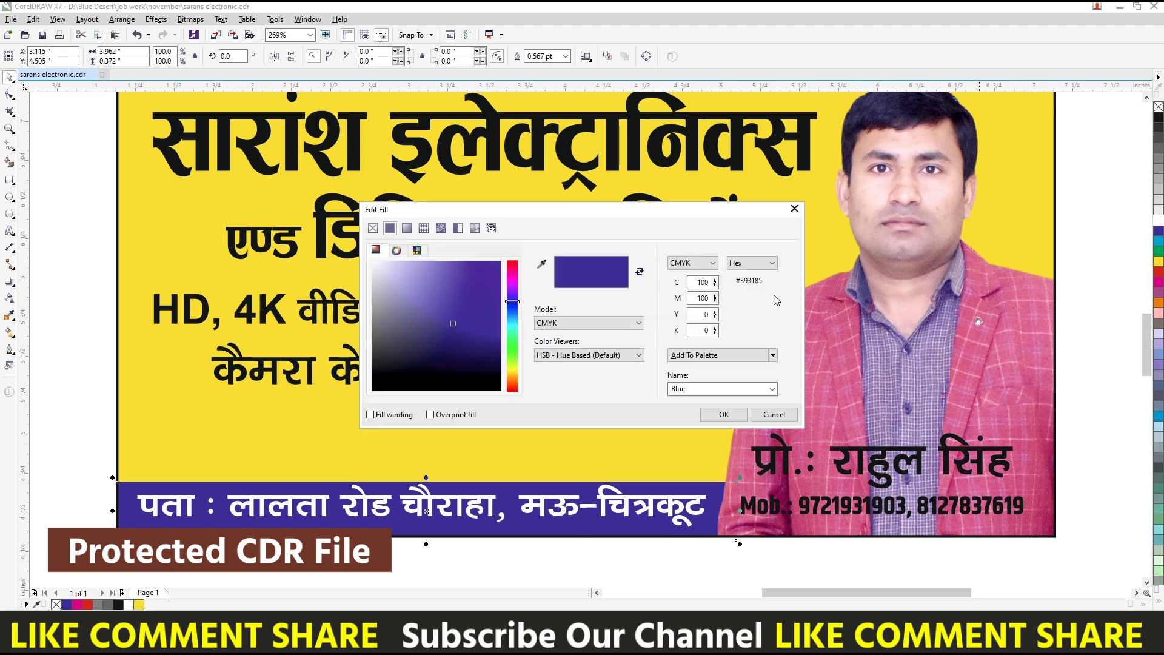
{"action": "type", "text": "50"}
{"action": "key", "text": "Return"}
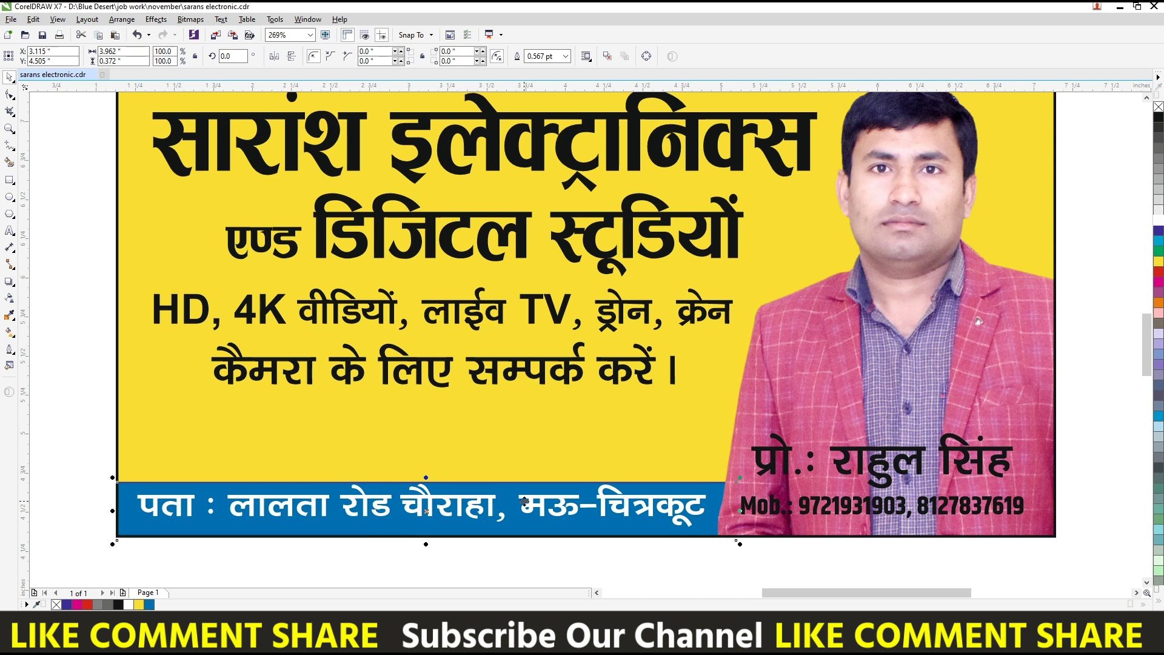
{"action": "right_click", "coordinate": [1158, 109]}
{"action": "left_click", "coordinate": [430, 498]}
{"action": "key", "text": "Left"}
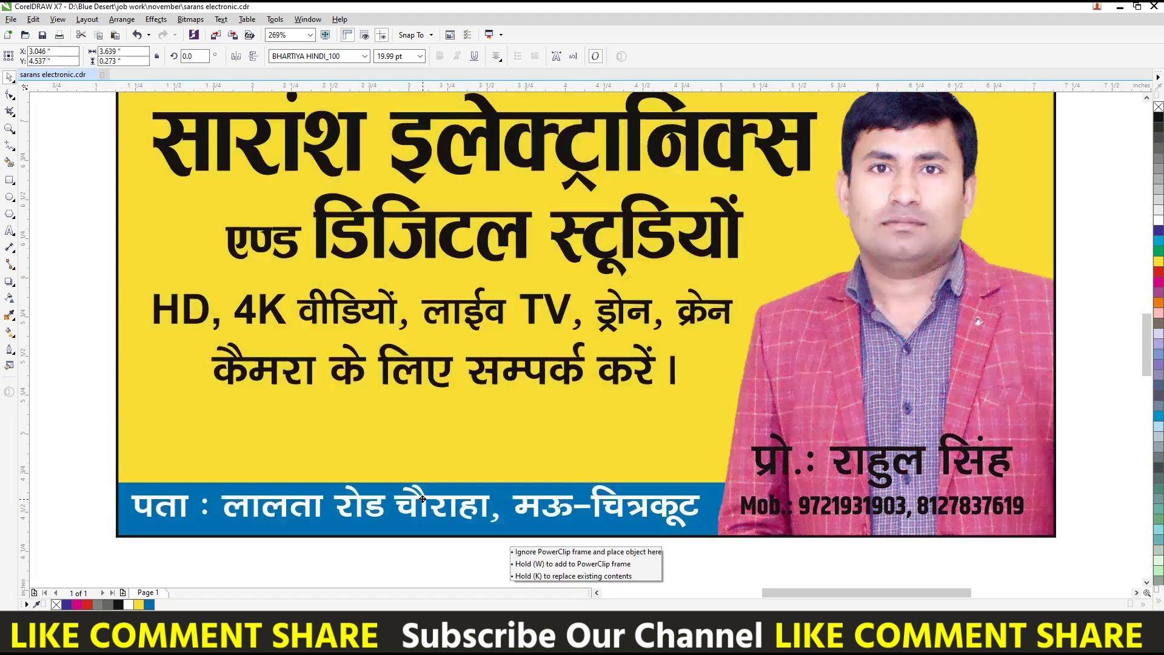
{"action": "left_click_drag", "start_coordinate": [701, 505], "coordinate": [712, 506]}
{"action": "left_click", "coordinate": [164, 541]}
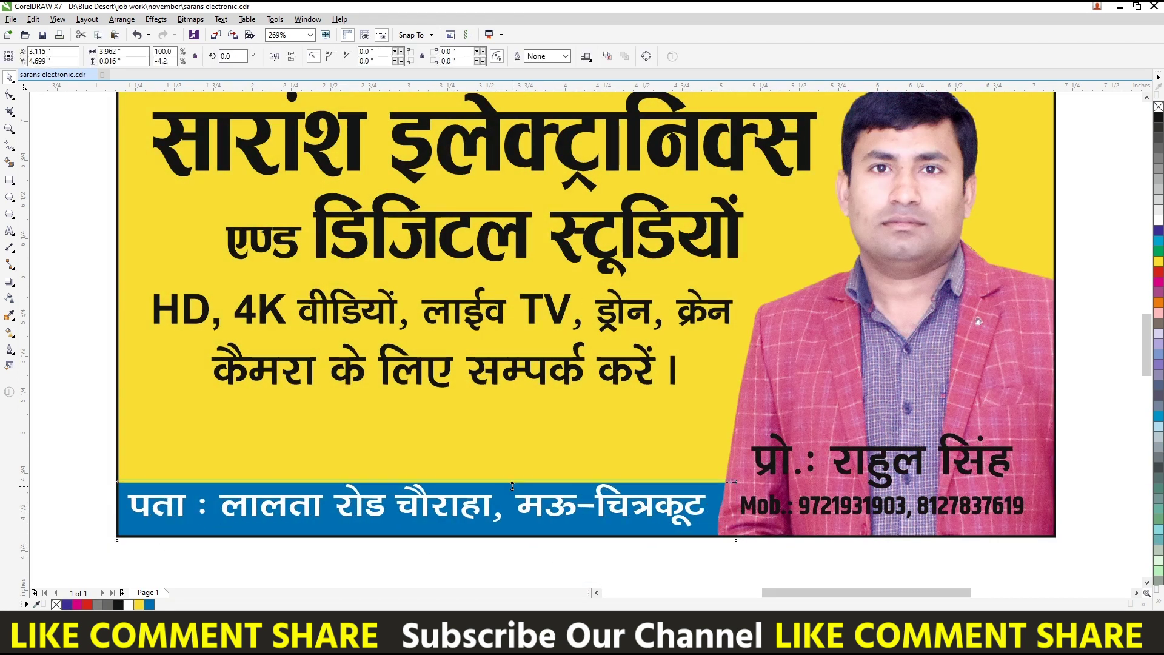
Draw a thin blue line just above the address strip and thicken it.
{"action": "left_click_drag", "start_coordinate": [436, 525], "coordinate": [439, 490]}
{"action": "scroll", "coordinate": [439, 490], "scroll_direction": "up", "scroll_amount": 5}
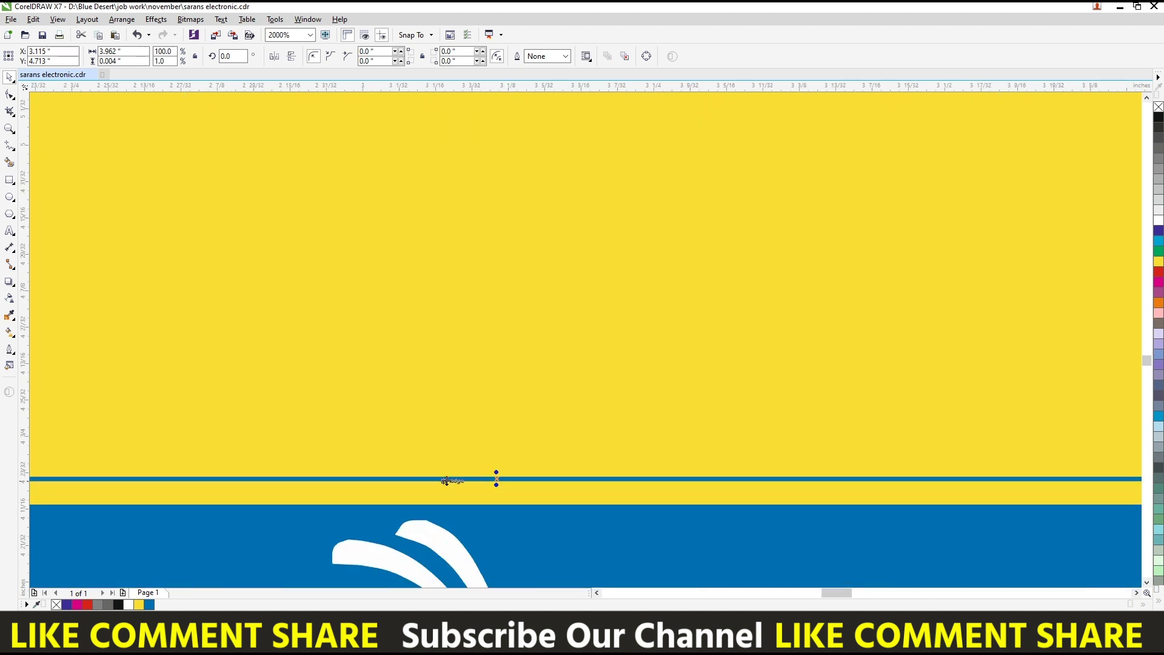
{"action": "left_click_drag", "start_coordinate": [499, 465], "coordinate": [499, 447]}
{"action": "scroll", "coordinate": [533, 411], "scroll_direction": "down", "scroll_amount": 10}
Reposition the address text slightly within the blue strip.
{"action": "left_click", "coordinate": [725, 388]}
{"action": "left_click", "coordinate": [473, 442], "text": "ctrl"}
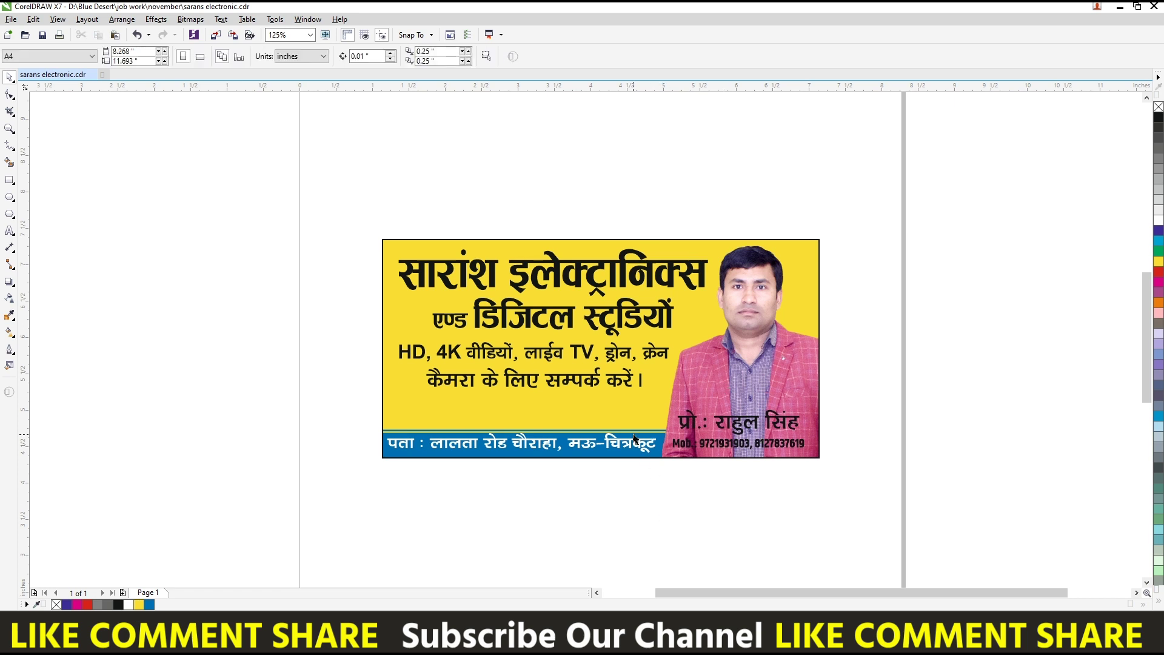
{"action": "scroll", "coordinate": [485, 466], "scroll_direction": "up", "scroll_amount": 2}
{"action": "left_click_drag", "start_coordinate": [631, 364], "coordinate": [633, 367]}
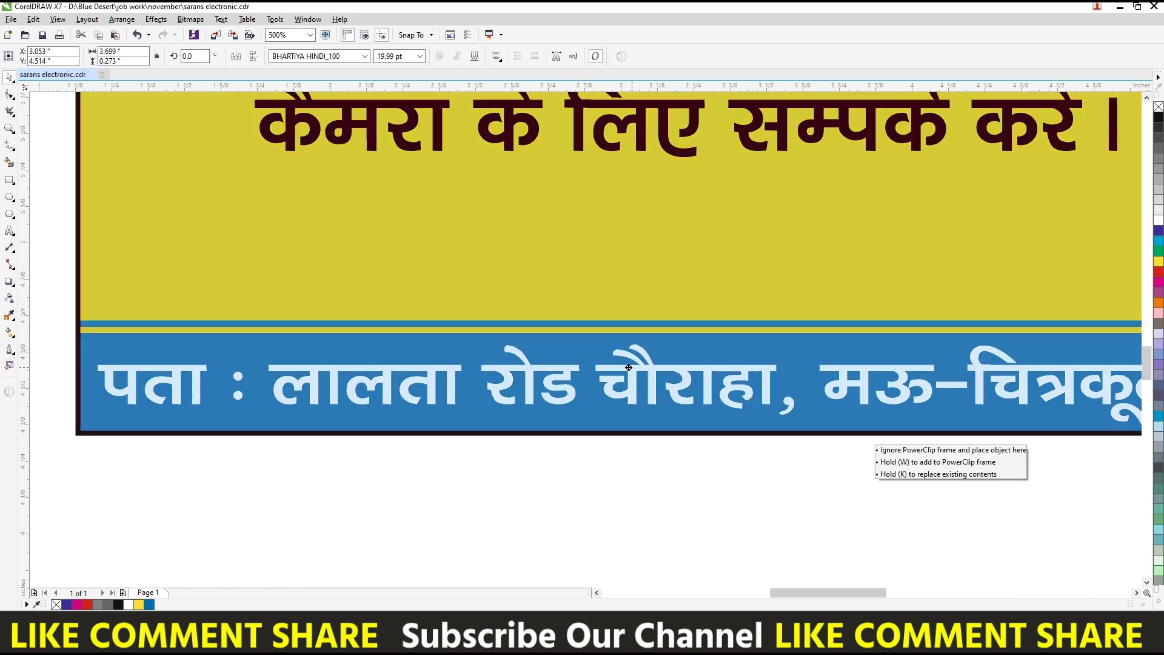
{"action": "left_click", "coordinate": [609, 268]}
{"action": "key", "text": "shift+F2"}
Widen the address text slightly across the strip.
{"action": "left_click", "coordinate": [89, 446]}
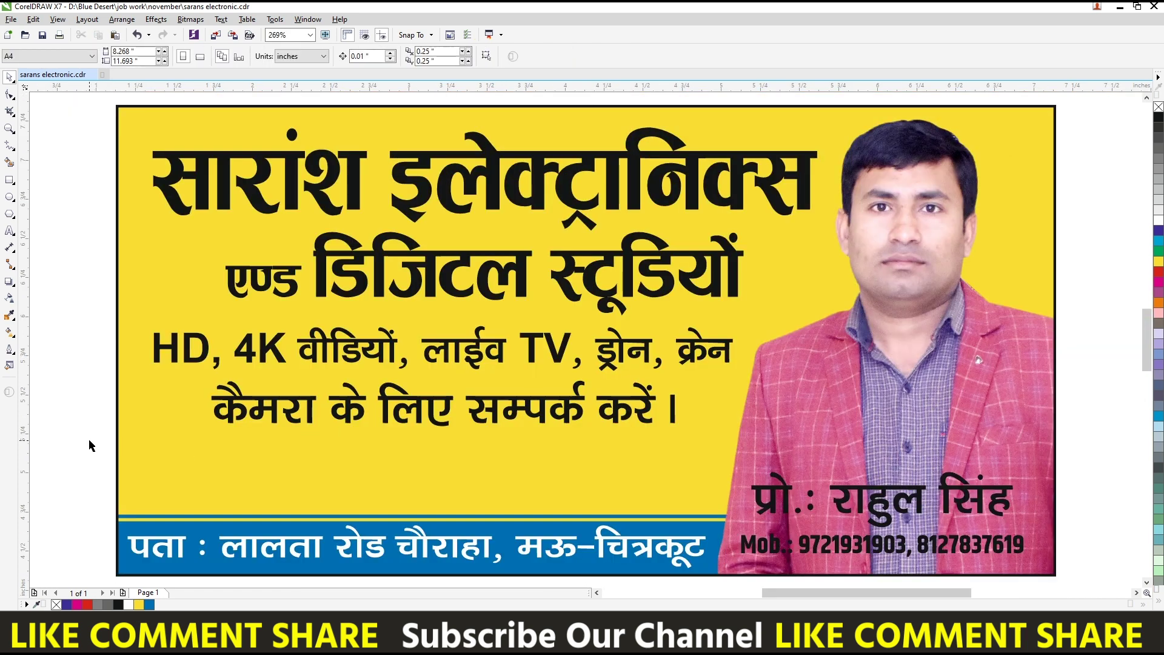
{"action": "left_click", "coordinate": [424, 544]}
{"action": "left_click_drag", "start_coordinate": [708, 548], "coordinate": [712, 548]}
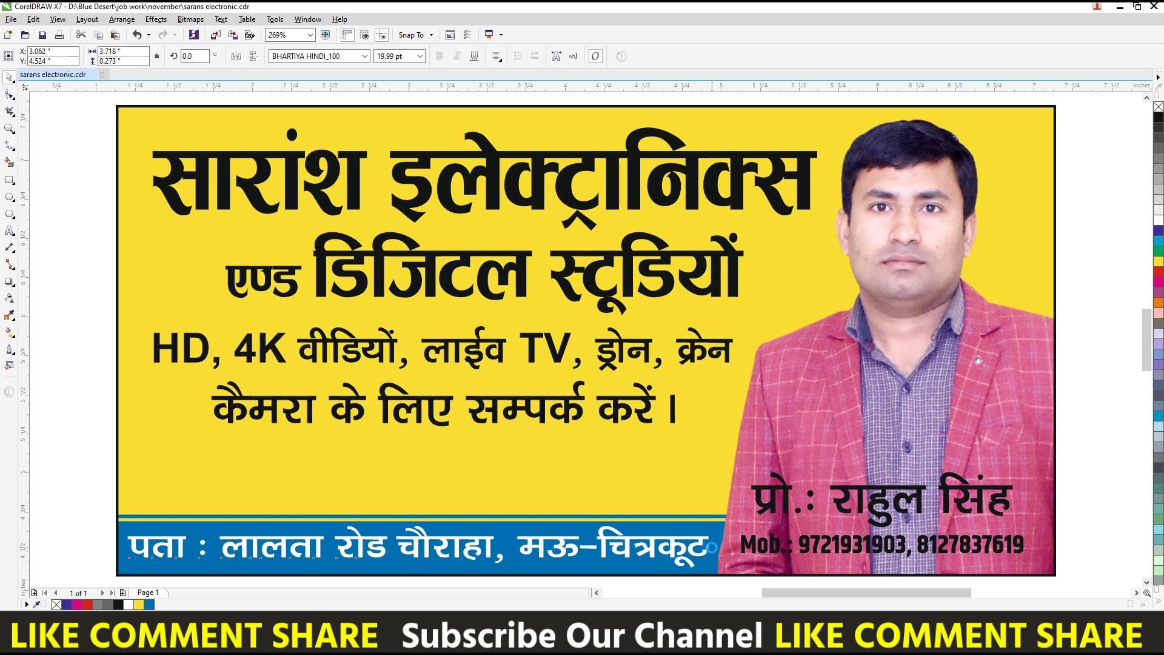
{"action": "left_click", "coordinate": [54, 448]}
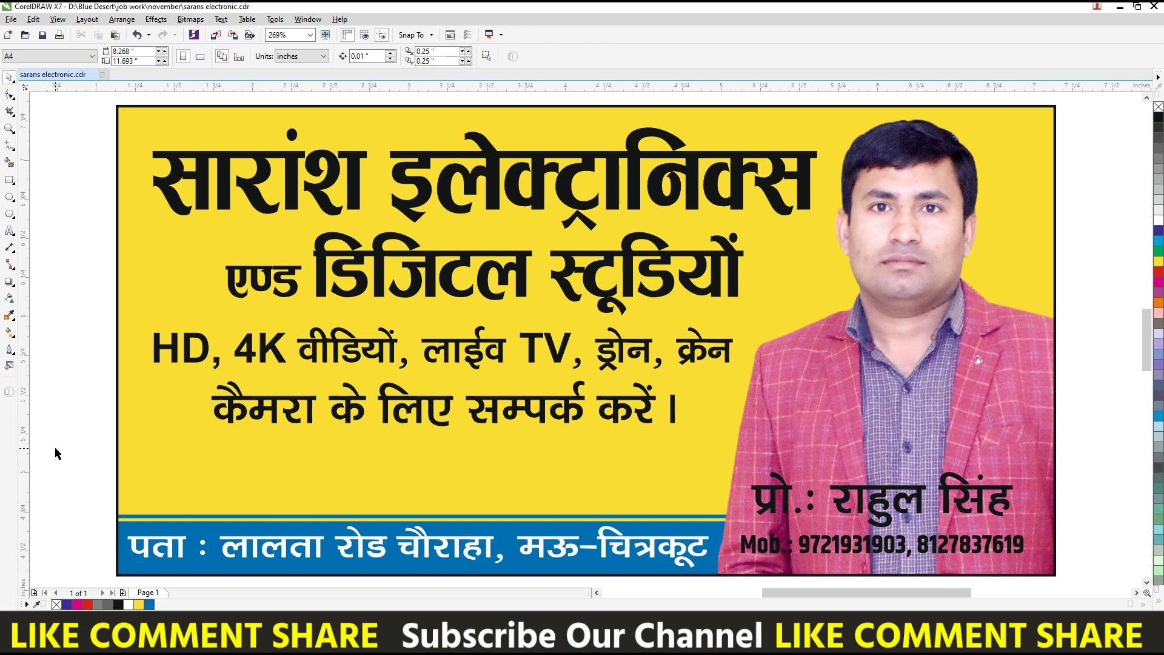
{"action": "left_click", "coordinate": [190, 478]}
{"action": "left_click", "coordinate": [66, 452]}
Inspect the thin line above the blue band, then view the whole page.
{"action": "left_click", "coordinate": [449, 516]}
{"action": "scroll", "coordinate": [448, 516], "scroll_direction": "up", "scroll_amount": 2}
{"action": "scroll", "coordinate": [449, 516], "scroll_direction": "up", "scroll_amount": 3}
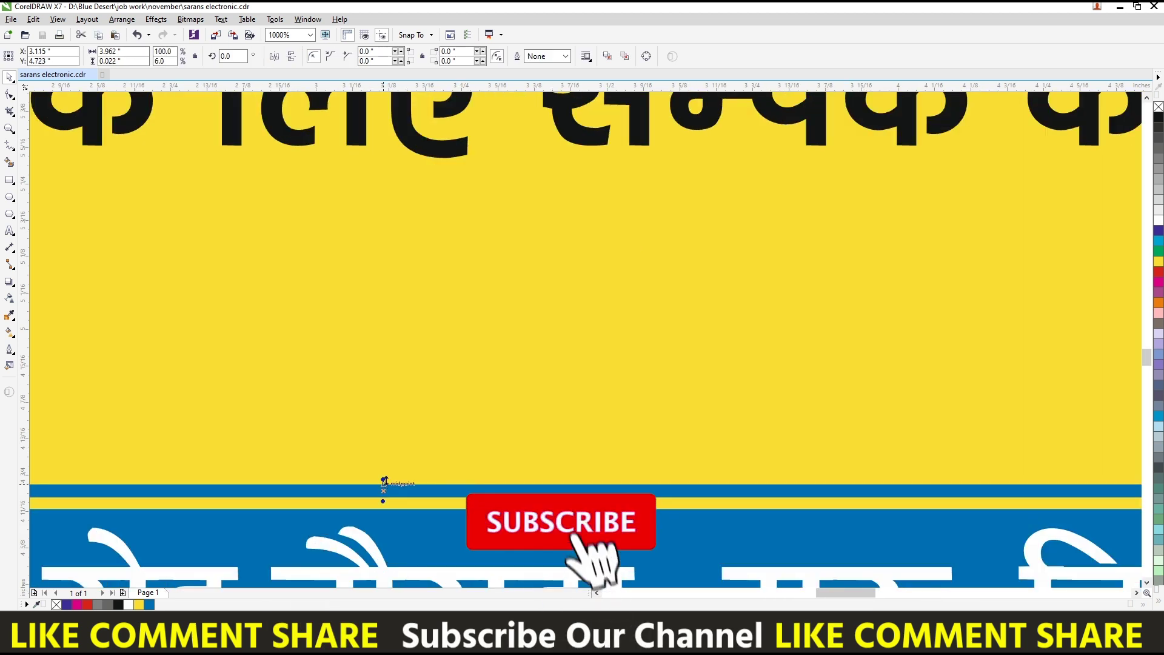
{"action": "key", "text": "shift+F4"}
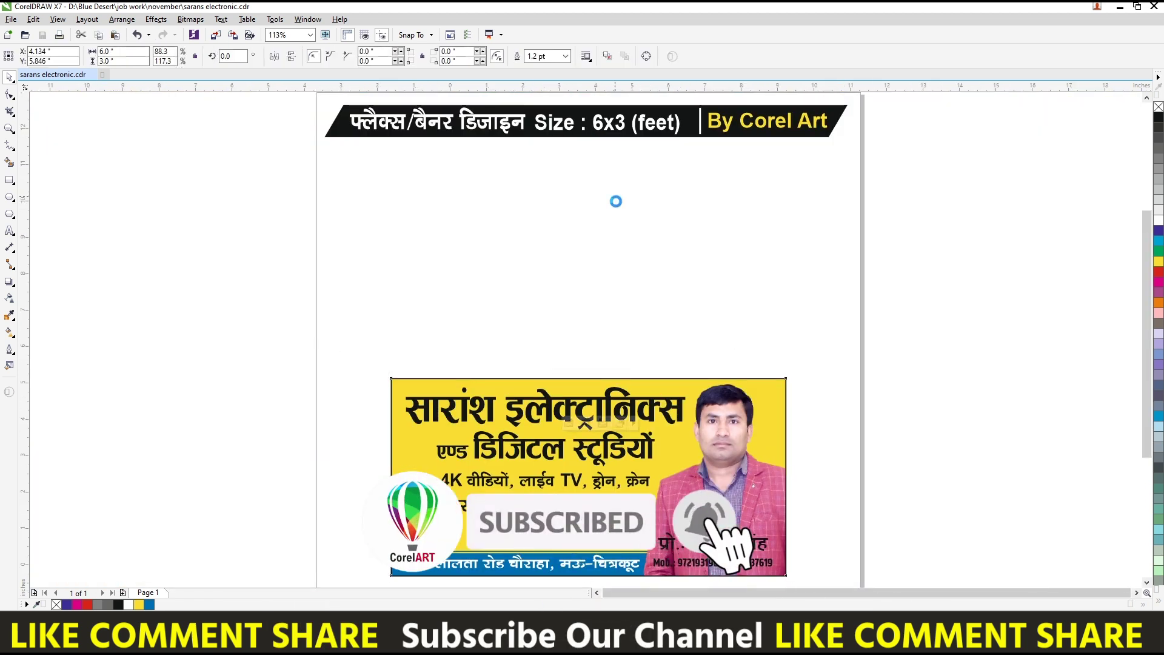
Move the yellow banner up so it sits just below the header.
{"action": "left_click", "coordinate": [665, 367]}
{"action": "left_click_drag", "start_coordinate": [666, 367], "coordinate": [678, 246]}
{"action": "key", "text": "shift+F2"}
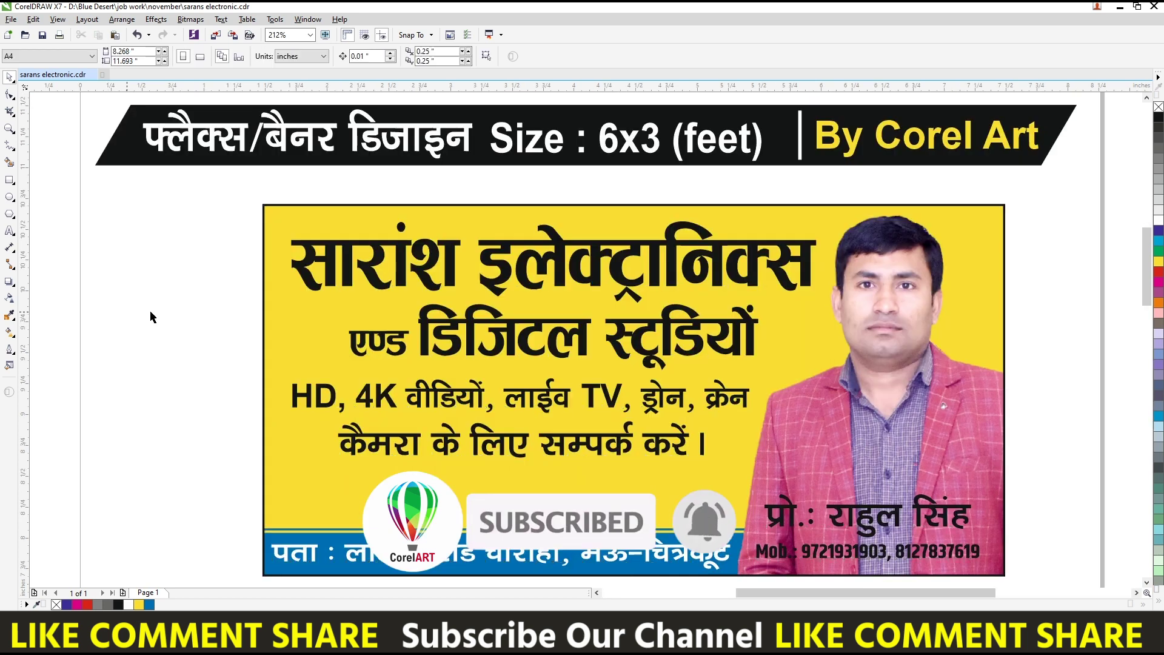
Paste the red-purple abstract image and scale it over the yellow banner.
{"action": "key", "text": "ctrl+v"}
{"action": "key", "text": "shift+F2"}
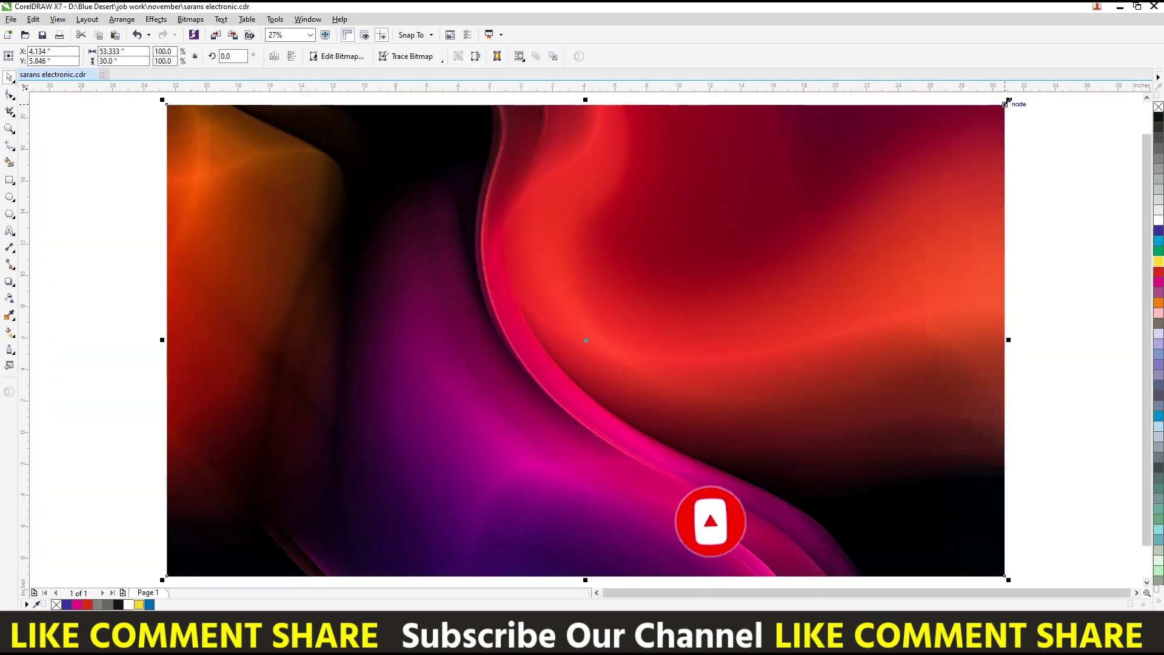
{"action": "left_click_drag", "start_coordinate": [1008, 100], "coordinate": [299, 502]}
{"action": "scroll", "coordinate": [897, 274], "scroll_direction": "up", "scroll_amount": 3}
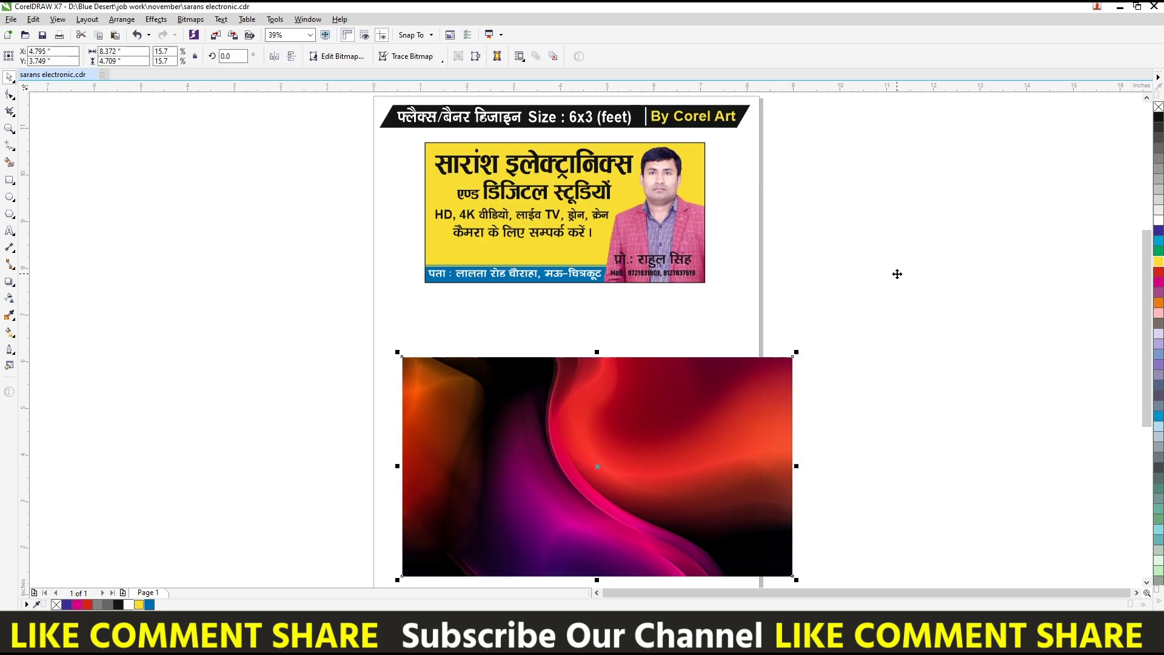
{"action": "left_click_drag", "start_coordinate": [796, 351], "coordinate": [746, 384]}
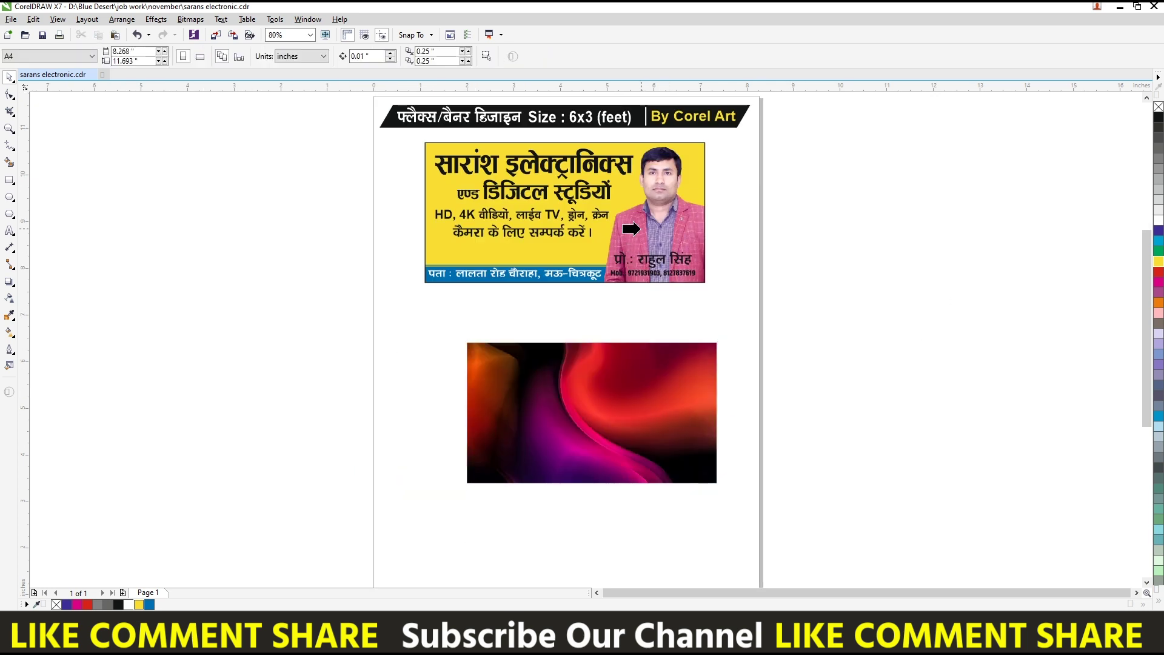
{"action": "left_click_drag", "start_coordinate": [721, 473], "coordinate": [698, 305]}
{"action": "left_click_drag", "start_coordinate": [693, 212], "coordinate": [728, 226]}
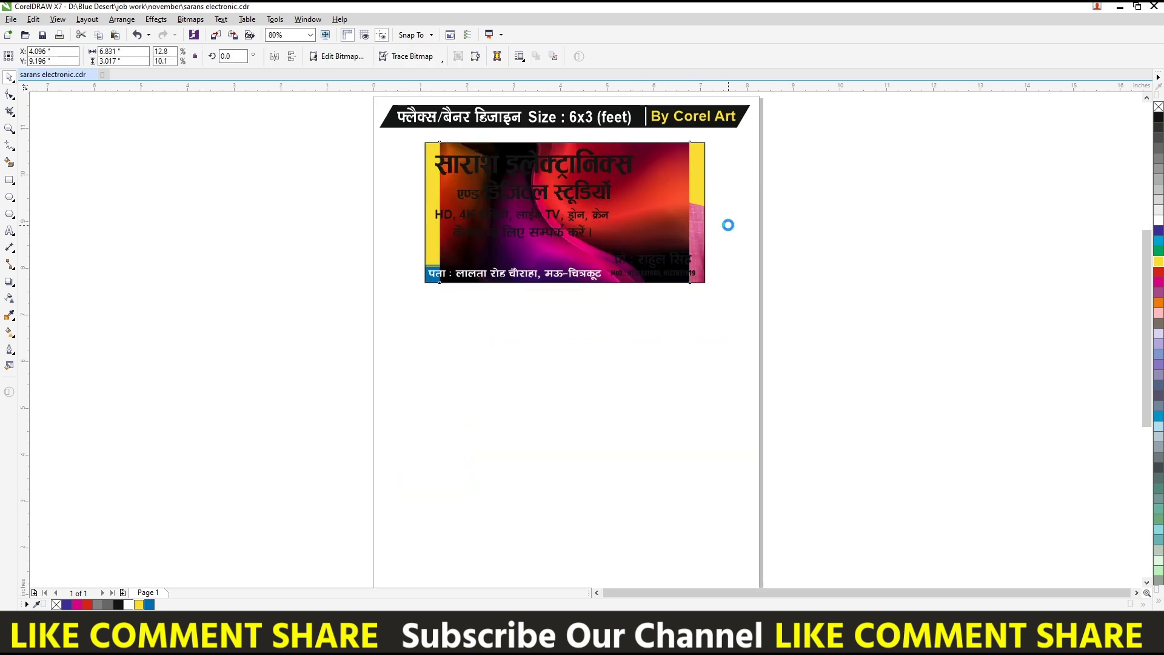
Mirror the background image horizontally and stretch it to cover the banner.
{"action": "left_click", "coordinate": [273, 58]}
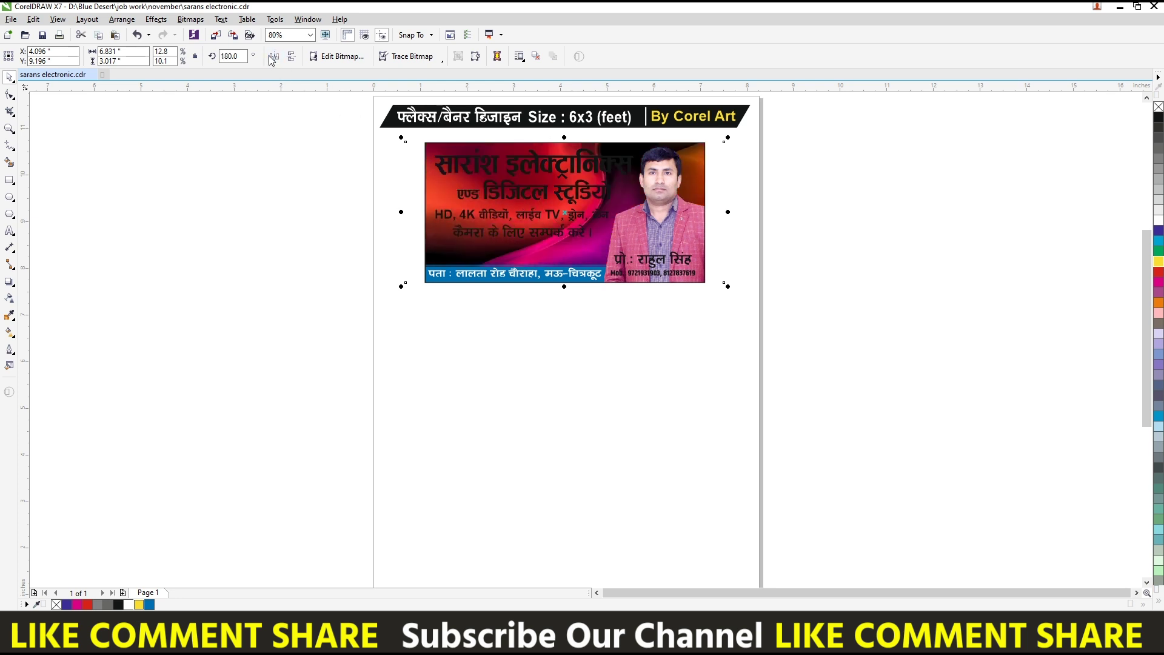
{"action": "mouse_move", "coordinate": [734, 220]}
{"action": "left_mouse_down"}
{"action": "mouse_move", "coordinate": [764, 224]}
{"action": "mouse_move", "coordinate": [728, 225]}
{"action": "left_mouse_up"}
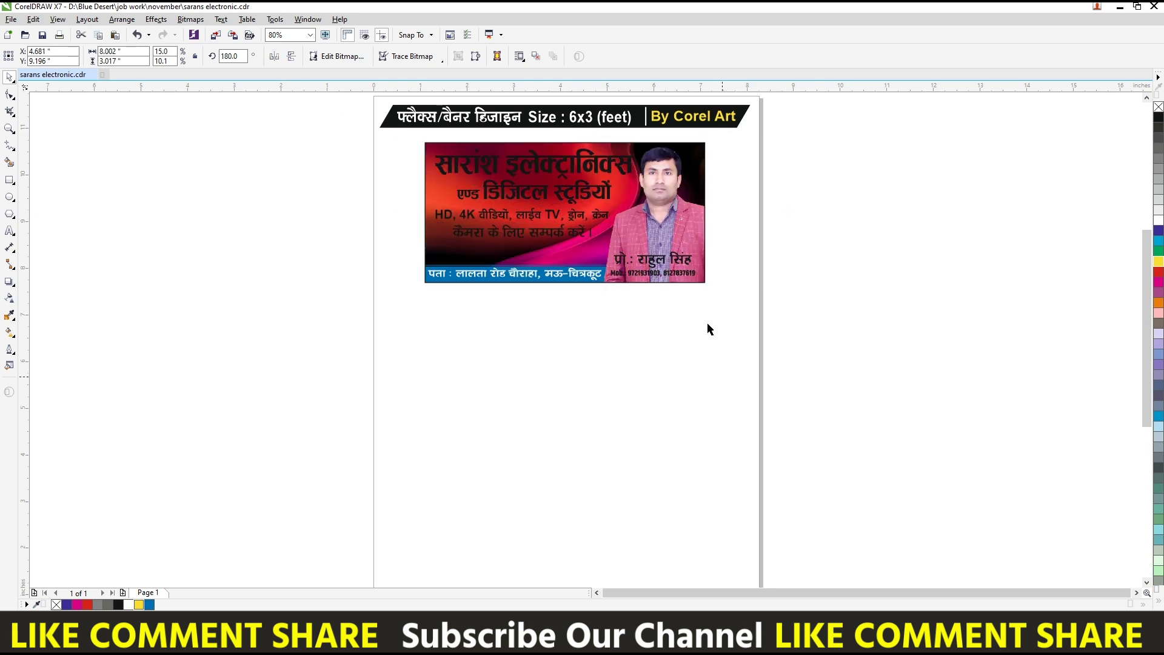
{"action": "left_click", "coordinate": [679, 242]}
{"action": "key", "text": "shift+F2"}
{"action": "left_click", "coordinate": [740, 180]}
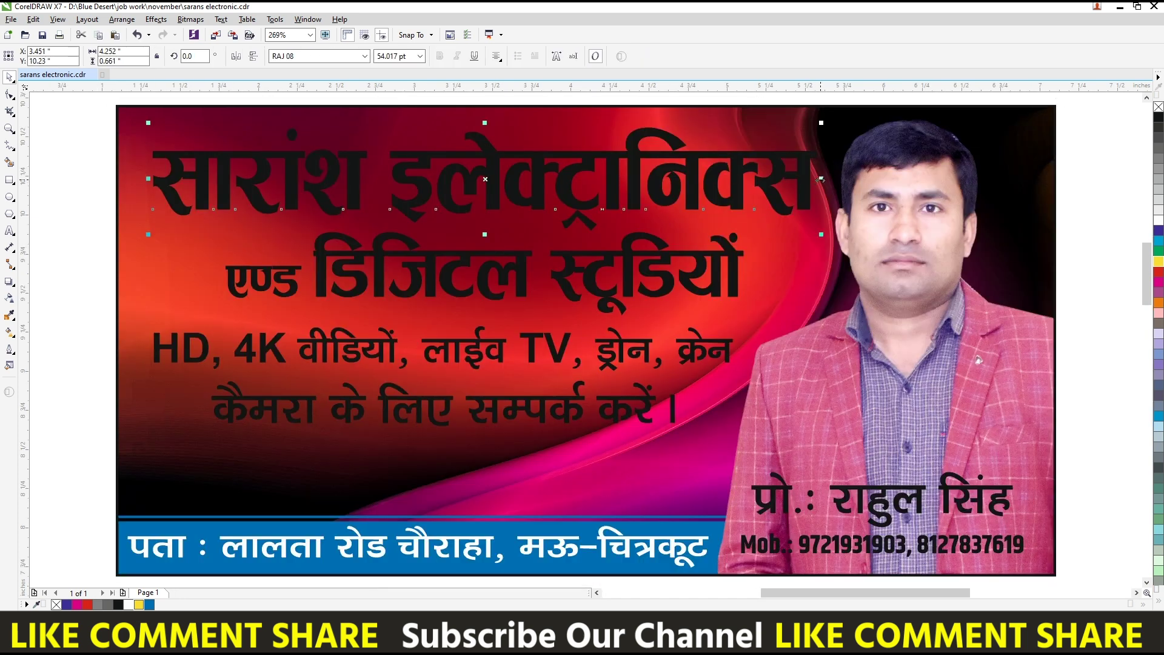
Fill the shop-name heading yellow and give both heading lines a round-cornered outline.
{"action": "left_click", "coordinate": [1158, 262]}
{"action": "key", "text": "F12"}
{"action": "key", "text": "Return"}
{"action": "left_click", "coordinate": [539, 323]}
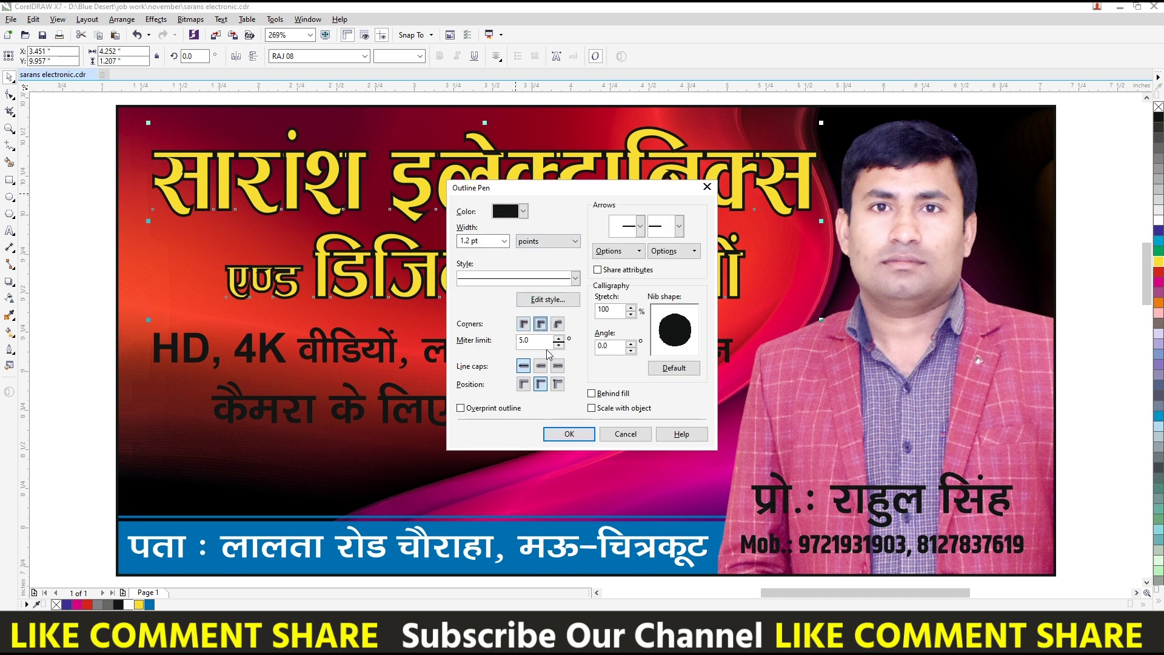
{"action": "left_click", "coordinate": [564, 437]}
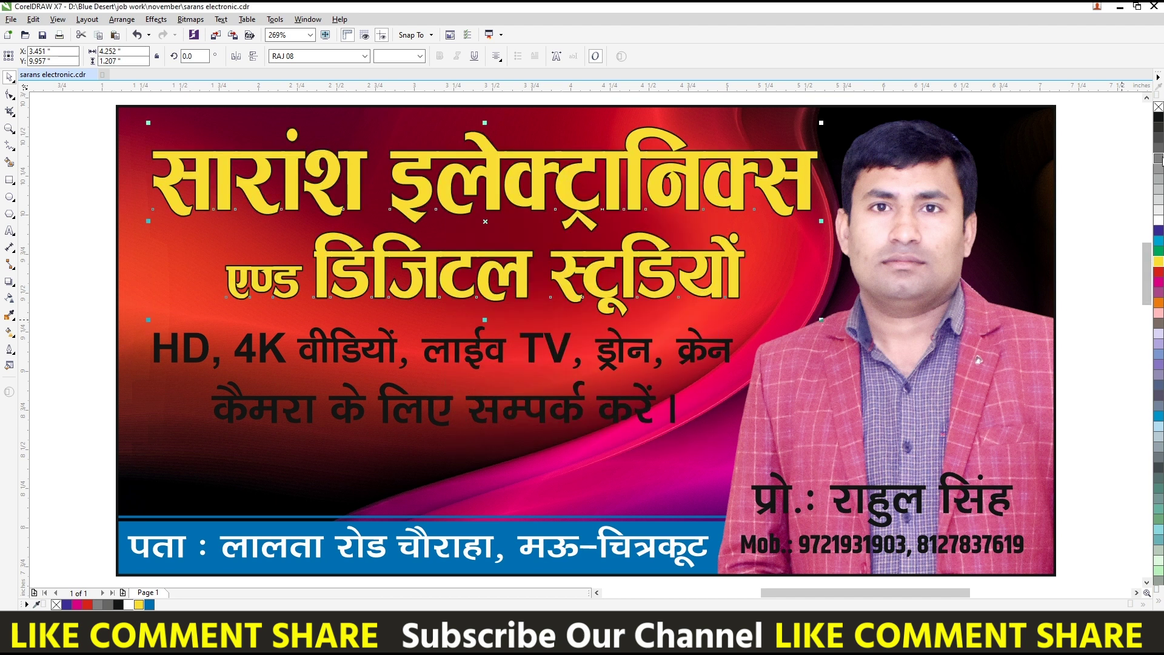
{"action": "key", "text": "F12"}
{"action": "left_click", "coordinate": [564, 438]}
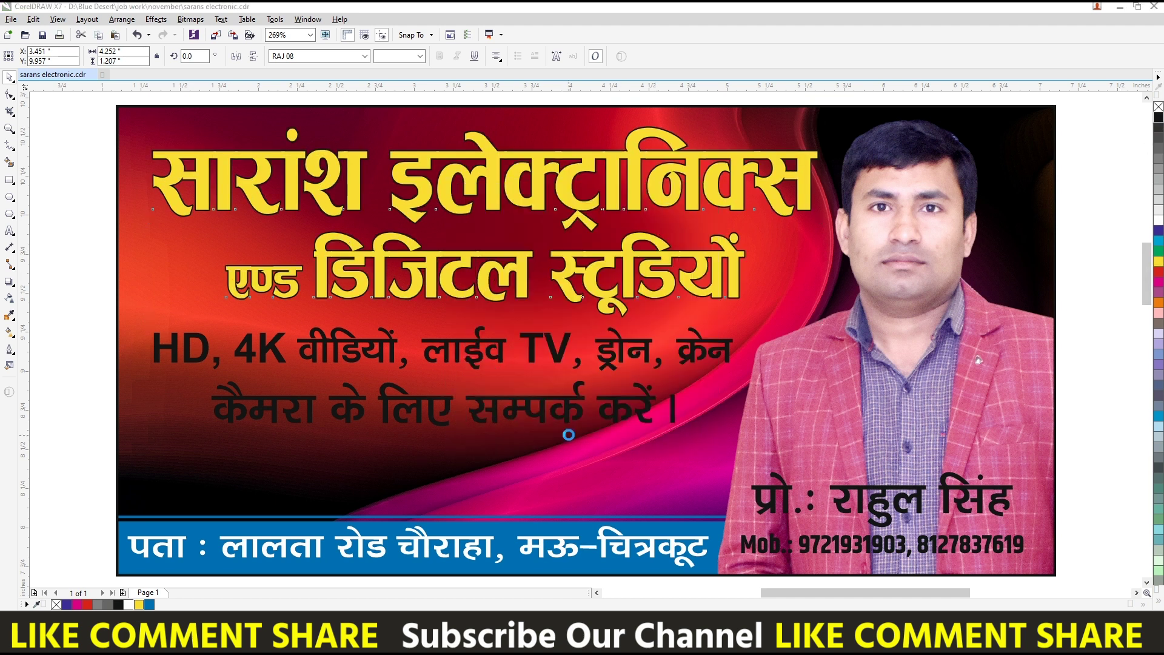
{"action": "left_click_drag", "start_coordinate": [738, 191], "coordinate": [743, 204]}
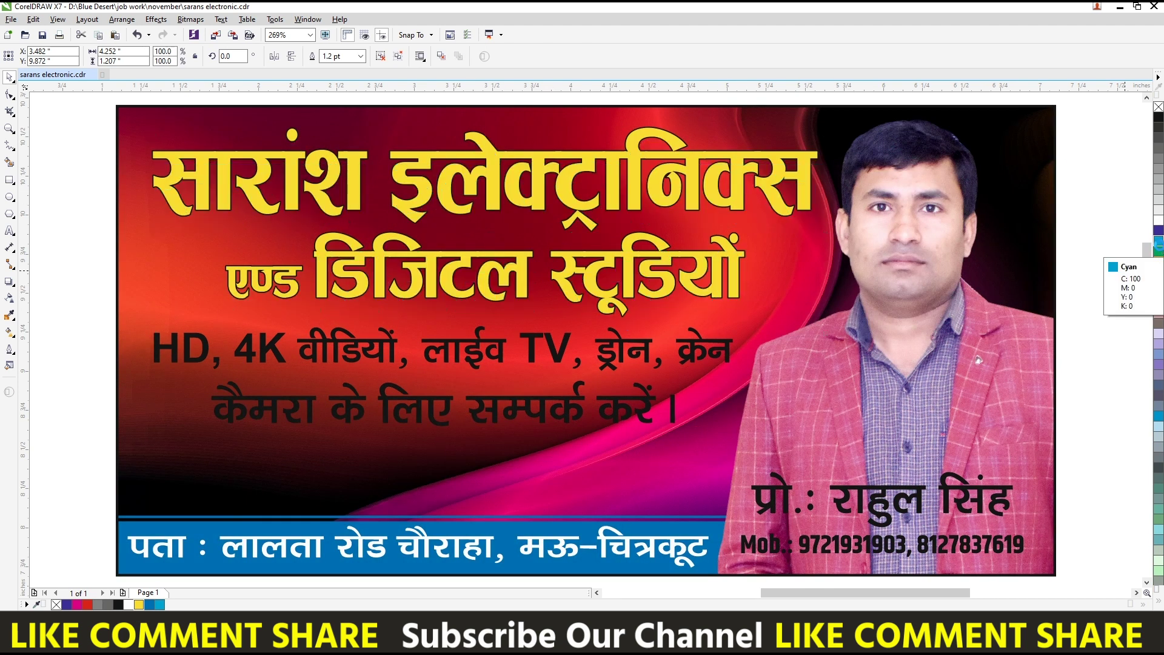
Blend the heading with an offset duplicate using 45 steps to form a shadow.
{"action": "key", "text": "ctrl+d"}
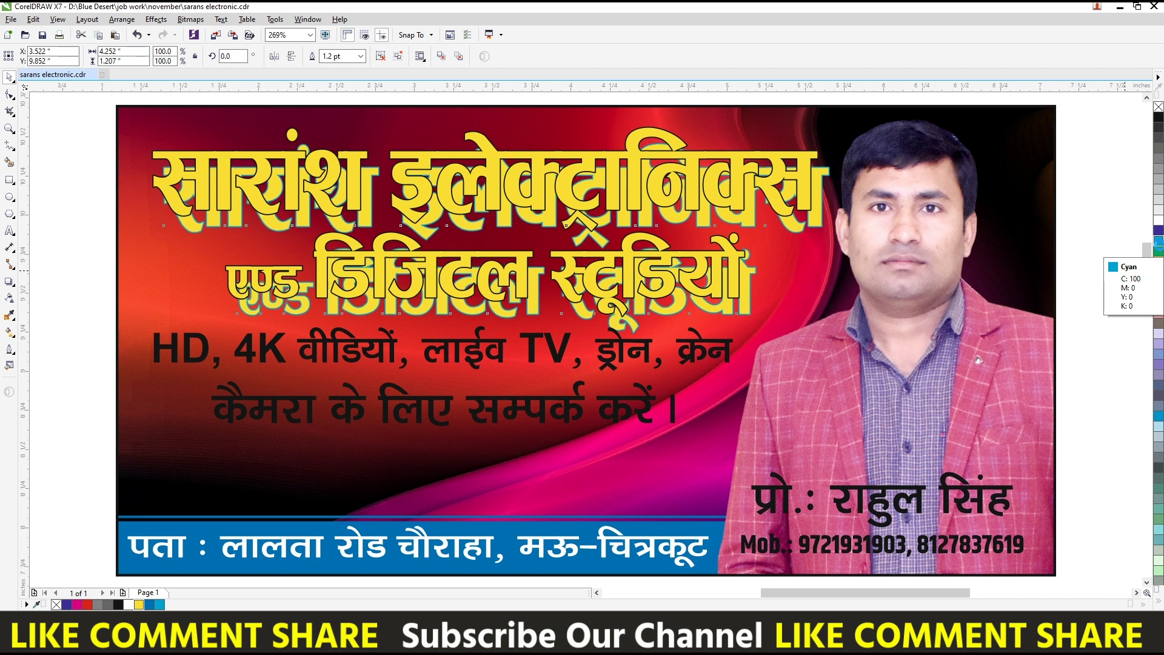
{"action": "left_click", "coordinate": [12, 284]}
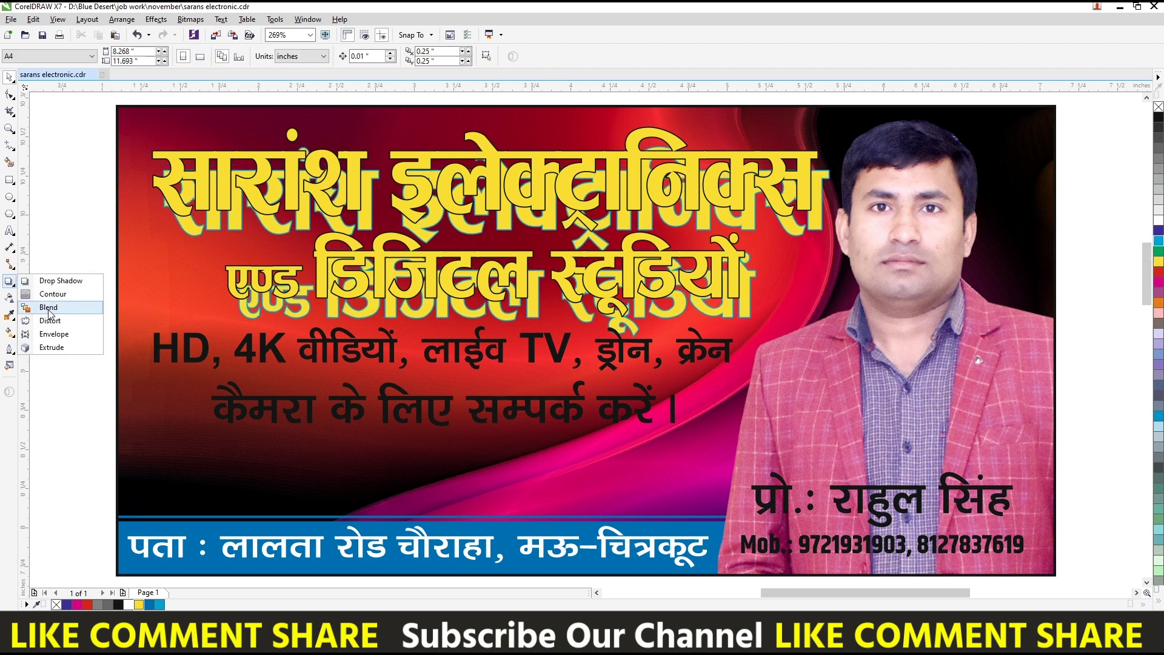
{"action": "left_click", "coordinate": [42, 308]}
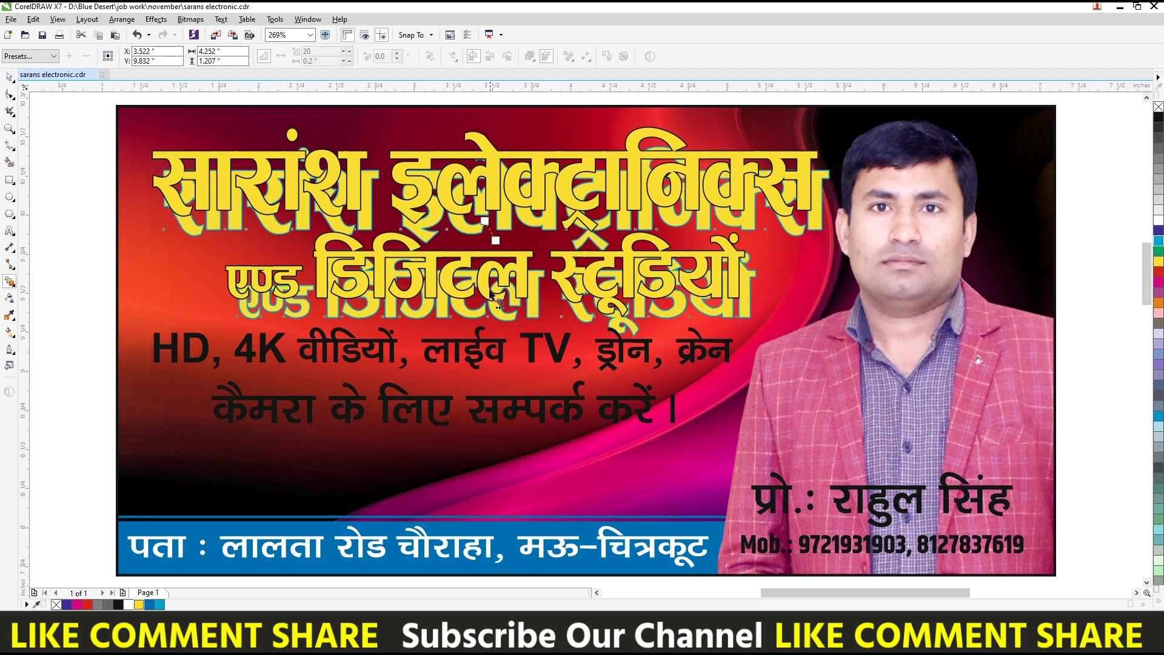
{"action": "left_click_drag", "start_coordinate": [492, 295], "coordinate": [494, 299]}
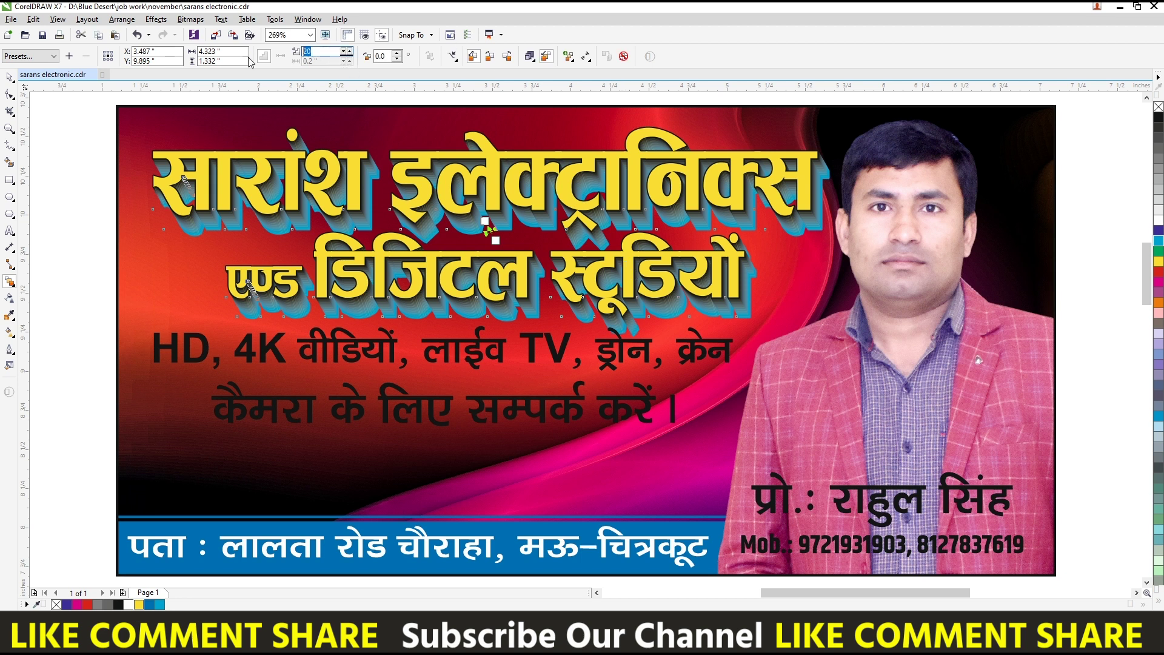
{"action": "type", "text": "45"}
{"action": "key", "text": "Return"}
{"action": "key", "text": "space"}
Adjust the blended heading group's position to shorten its shadow.
{"action": "left_click", "coordinate": [460, 313]}
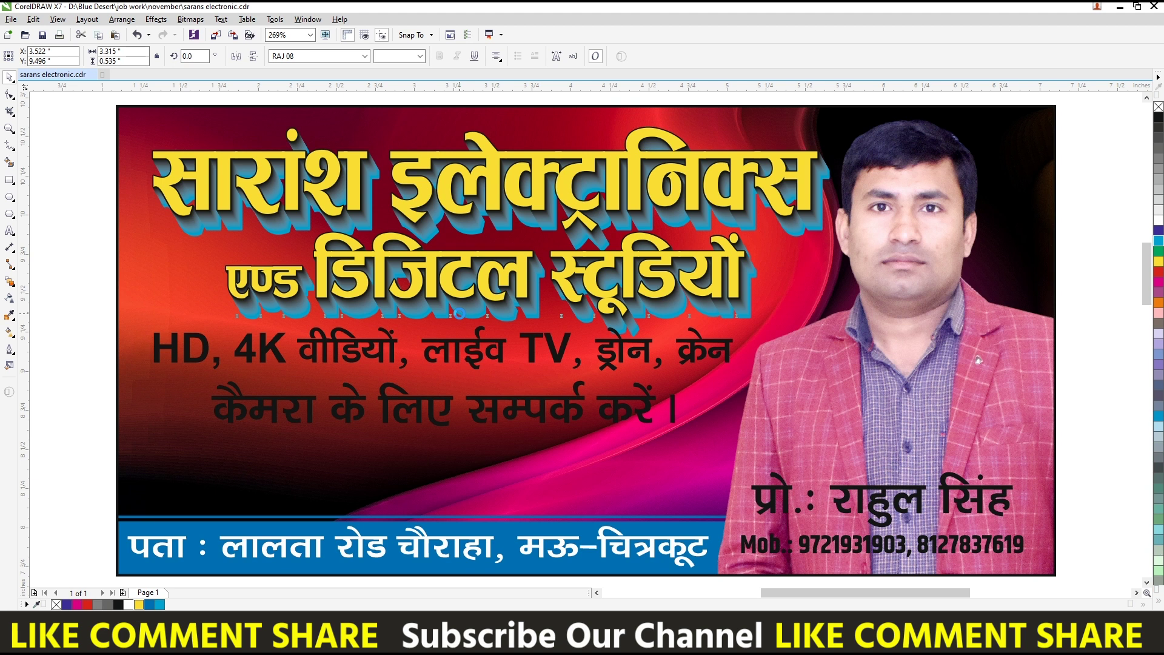
{"action": "left_click", "coordinate": [91, 290]}
{"action": "left_click", "coordinate": [387, 293]}
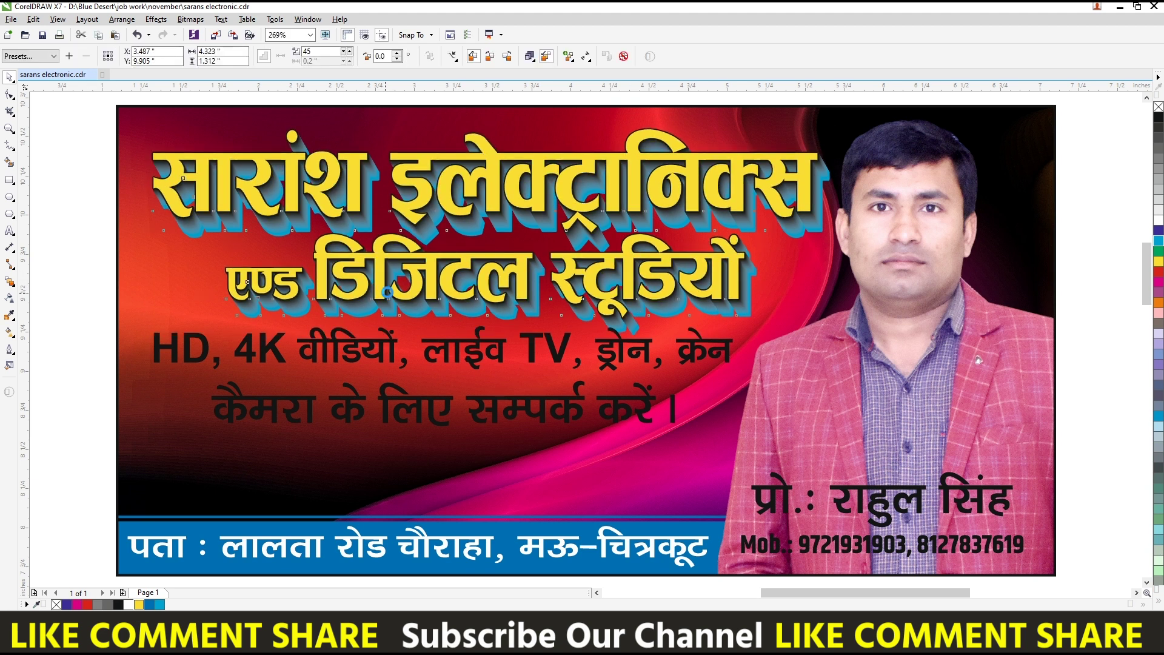
{"action": "left_click_drag", "start_coordinate": [387, 293], "coordinate": [388, 292]}
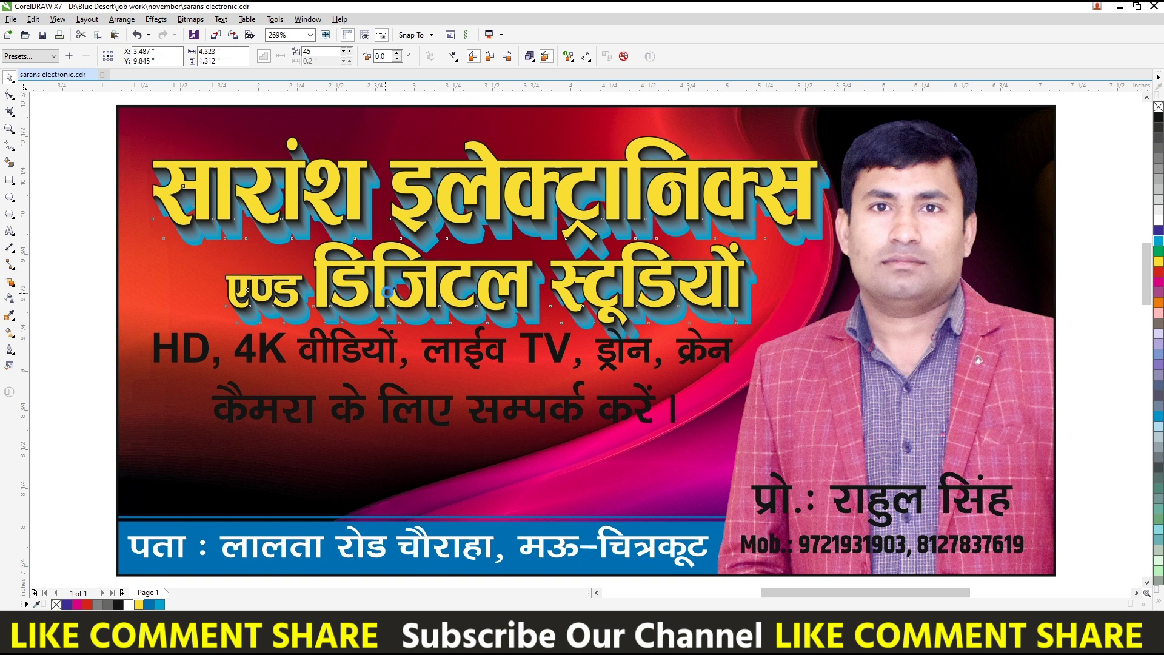
{"action": "left_click", "coordinate": [500, 201]}
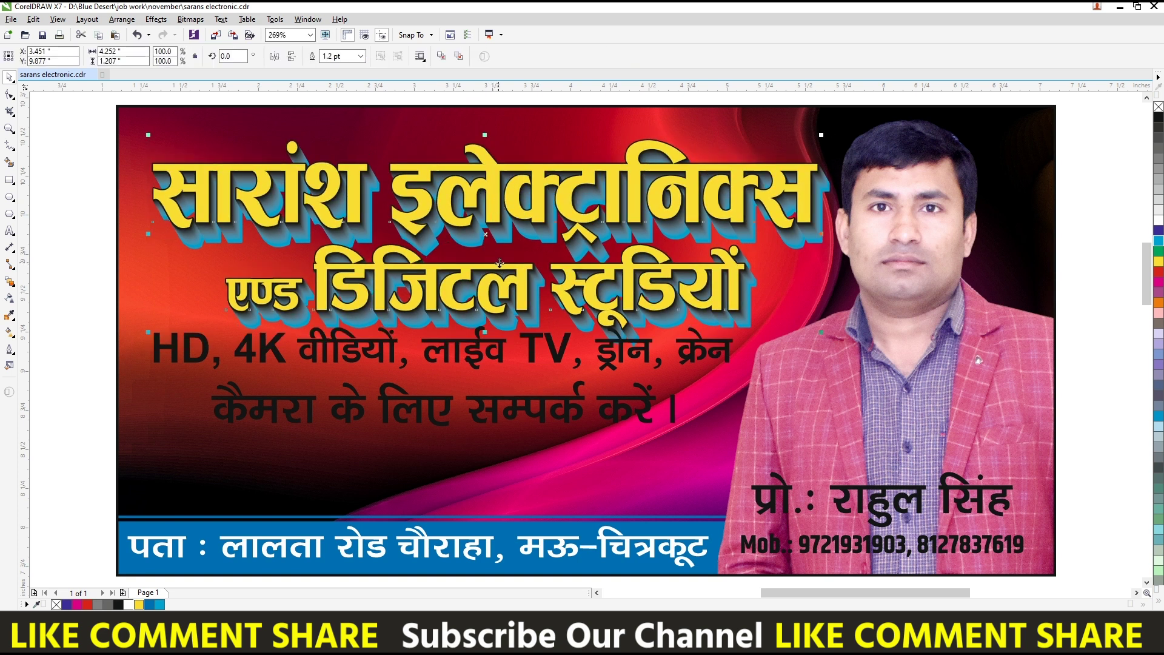
{"action": "left_click_drag", "start_coordinate": [499, 262], "coordinate": [501, 268]}
{"action": "left_click_drag", "start_coordinate": [204, 189], "coordinate": [187, 165]}
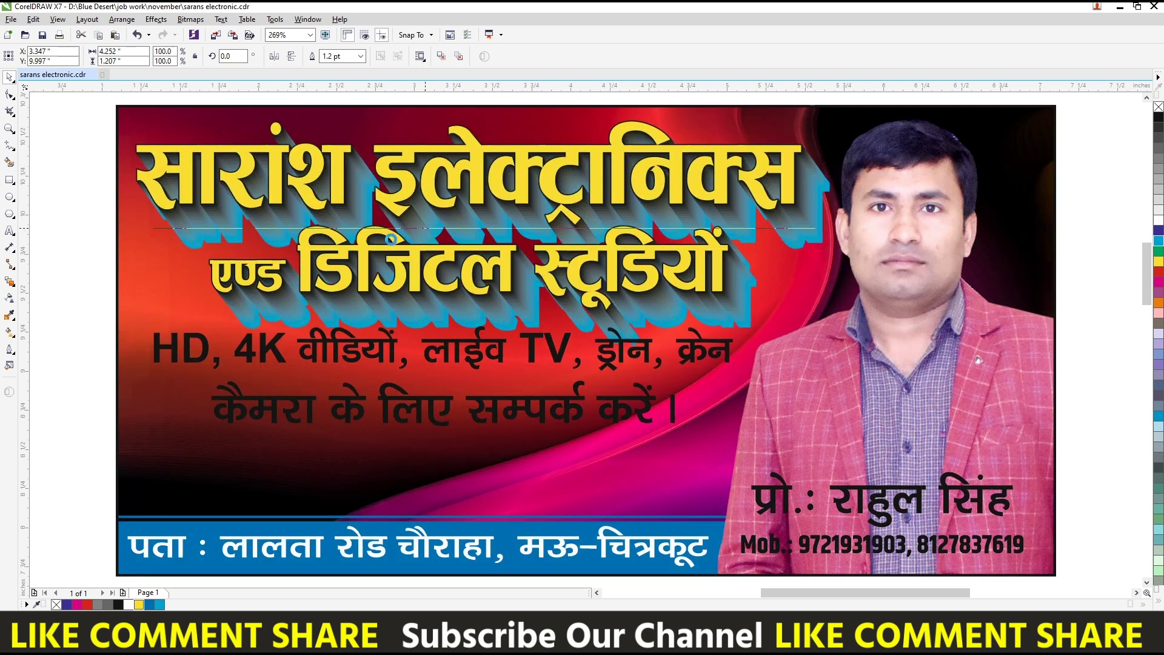
{"action": "key", "text": "ctrl+z"}
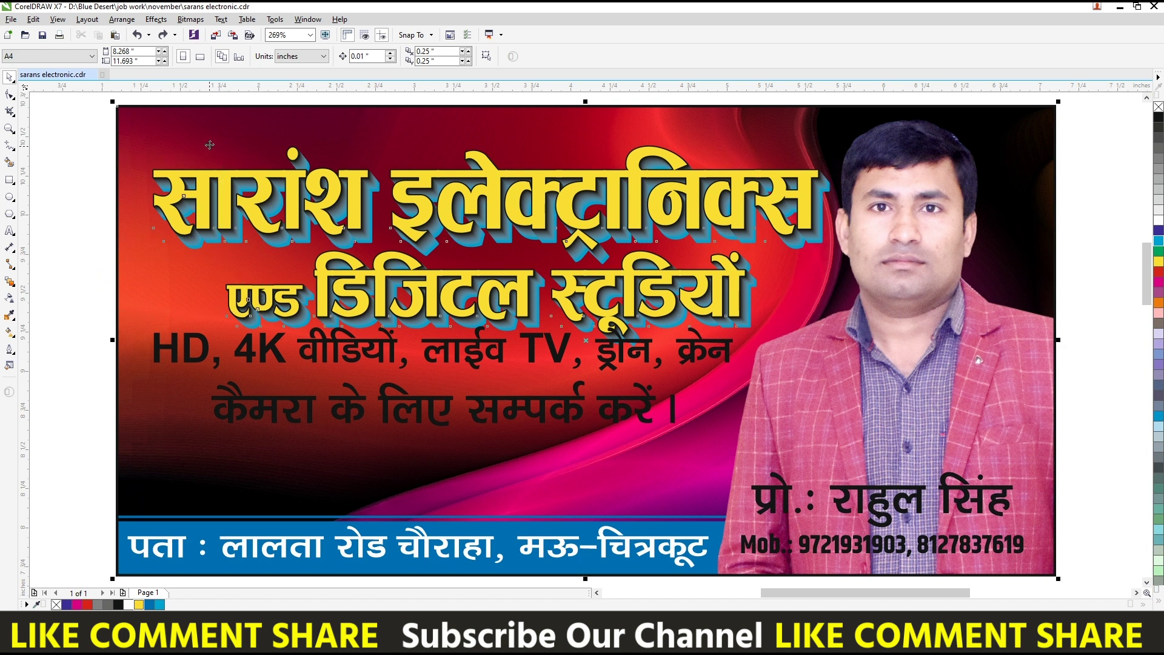
{"action": "left_click", "coordinate": [327, 182]}
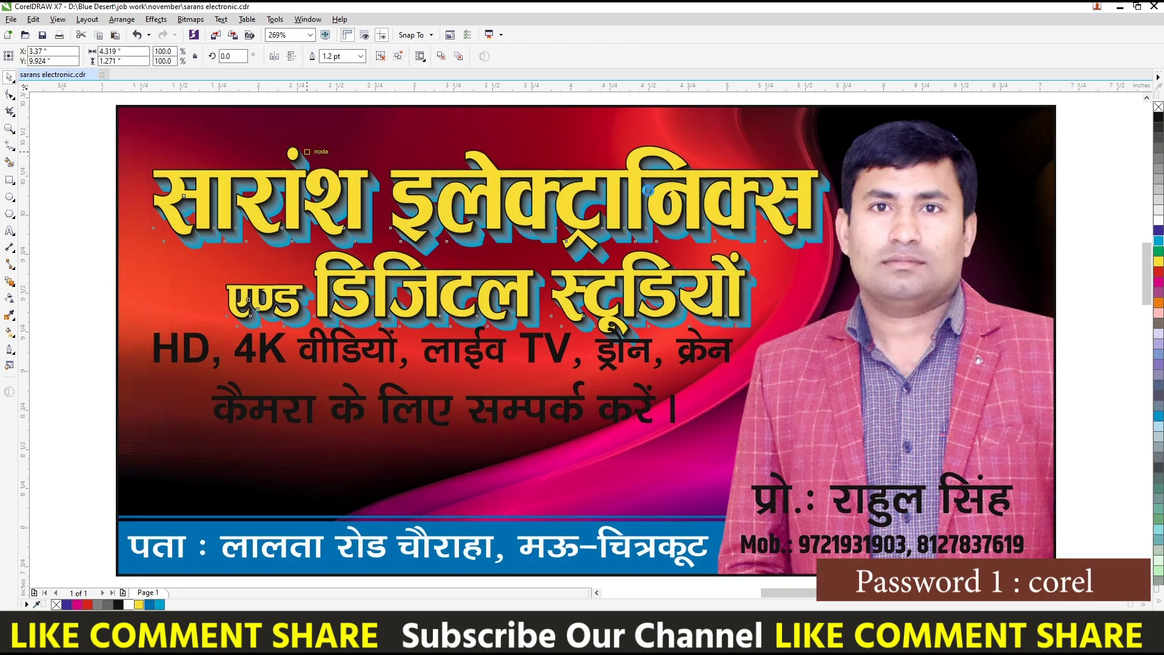
Recolour the headline text's fill and give it a dark blue outline.
{"action": "left_click_drag", "start_coordinate": [292, 151], "coordinate": [291, 151]}
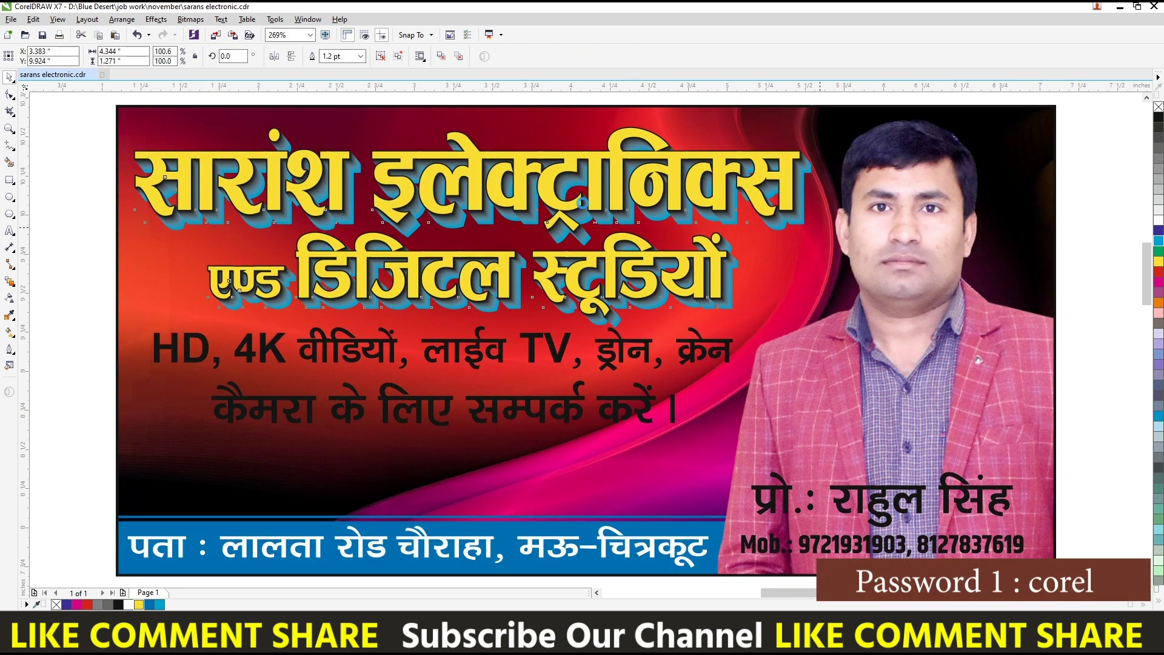
{"action": "double_click", "coordinate": [583, 203]}
{"action": "key", "text": "ctrl+a"}
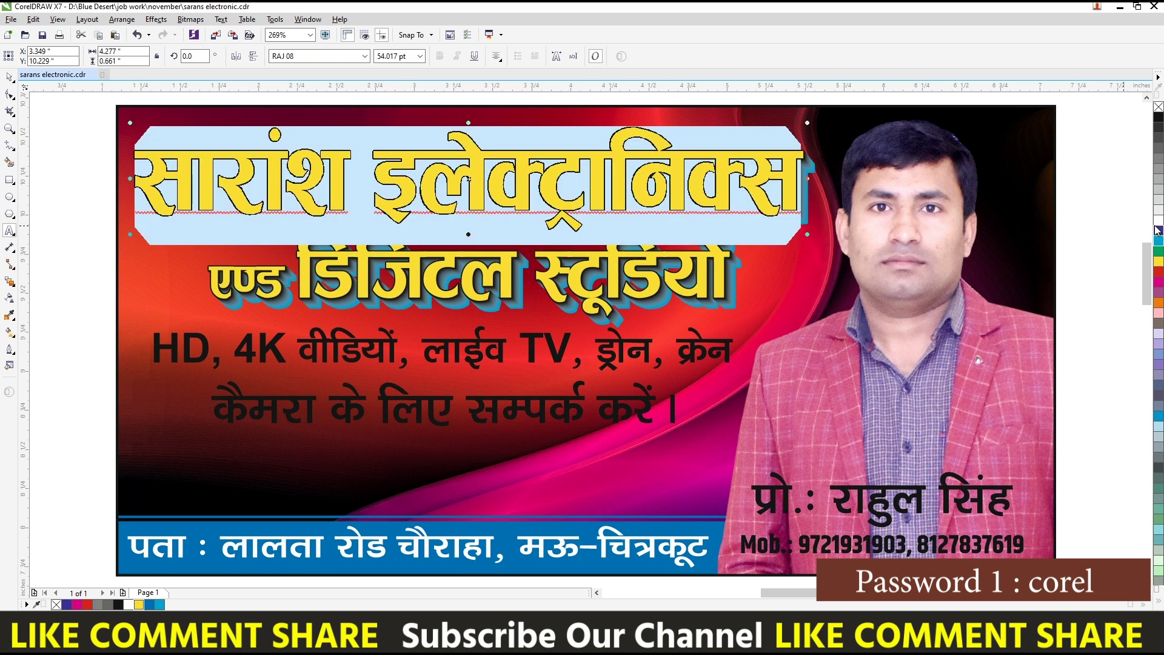
{"action": "left_click", "coordinate": [1157, 223]}
{"action": "right_click", "coordinate": [1158, 231]}
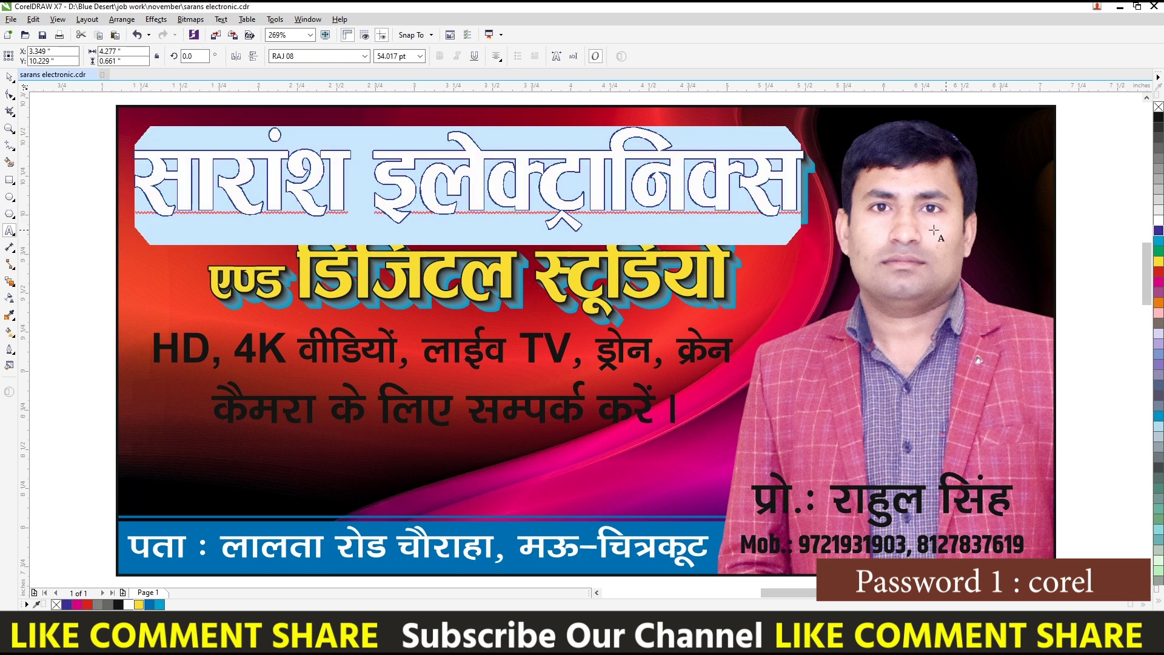
{"action": "left_click", "coordinate": [540, 182]}
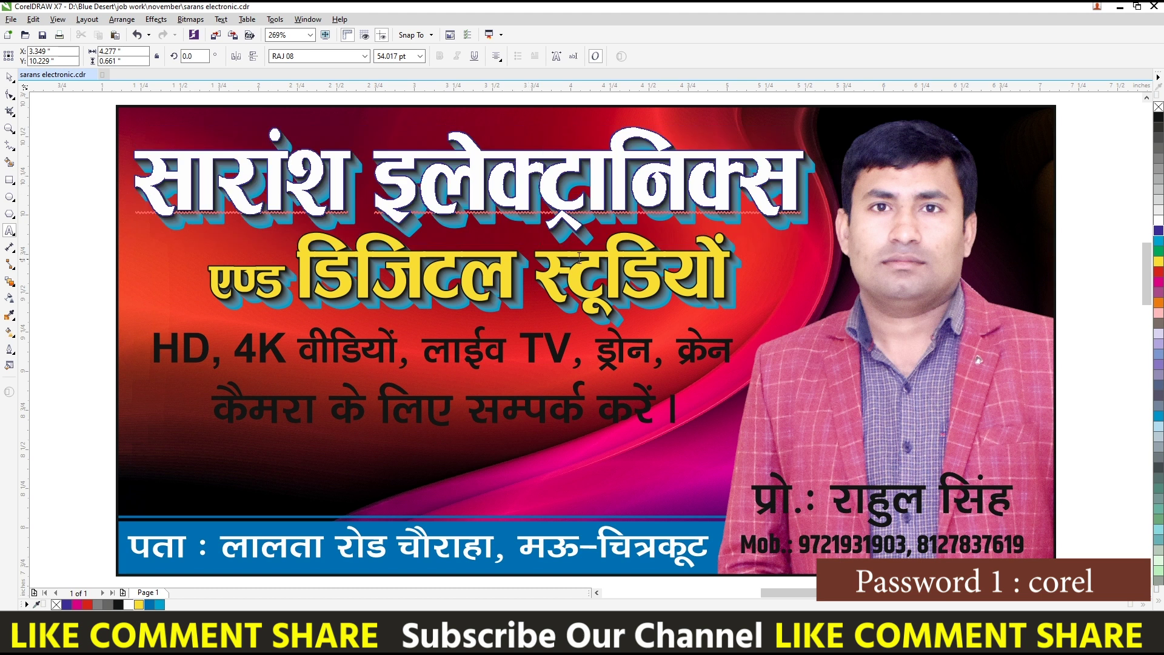
{"action": "left_click", "coordinate": [793, 225]}
Finish editing the headline and reselect the headline text object.
{"action": "left_click", "coordinate": [9, 76]}
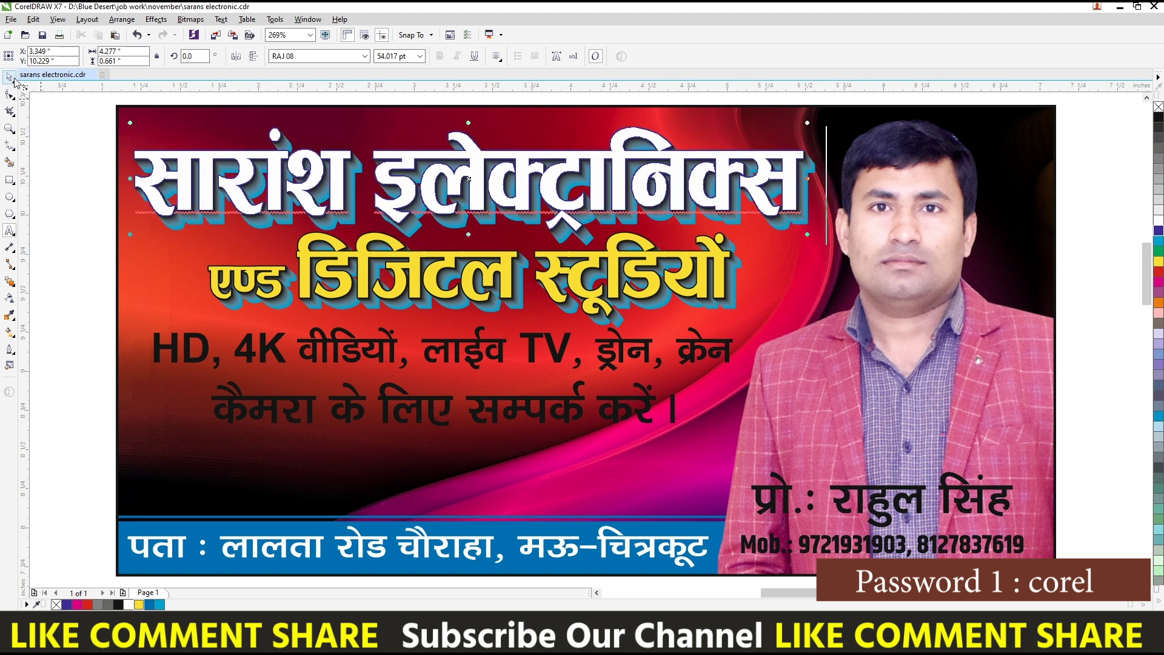
{"action": "left_click", "coordinate": [60, 218]}
{"action": "left_click", "coordinate": [242, 192]}
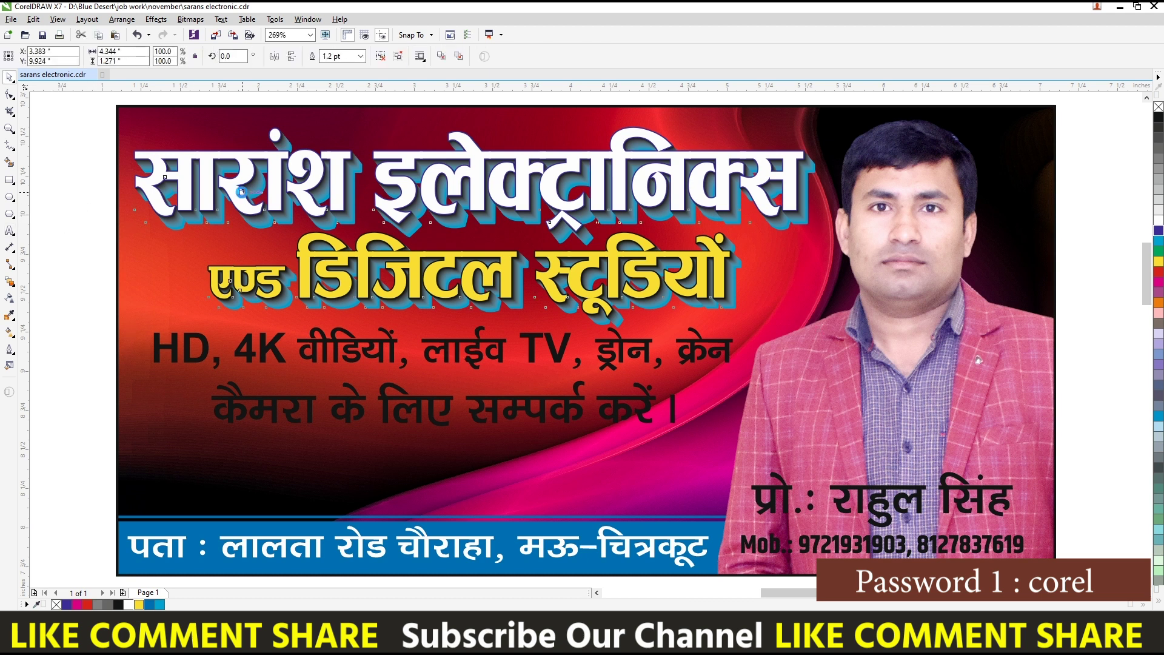
{"action": "left_click", "coordinate": [242, 193]}
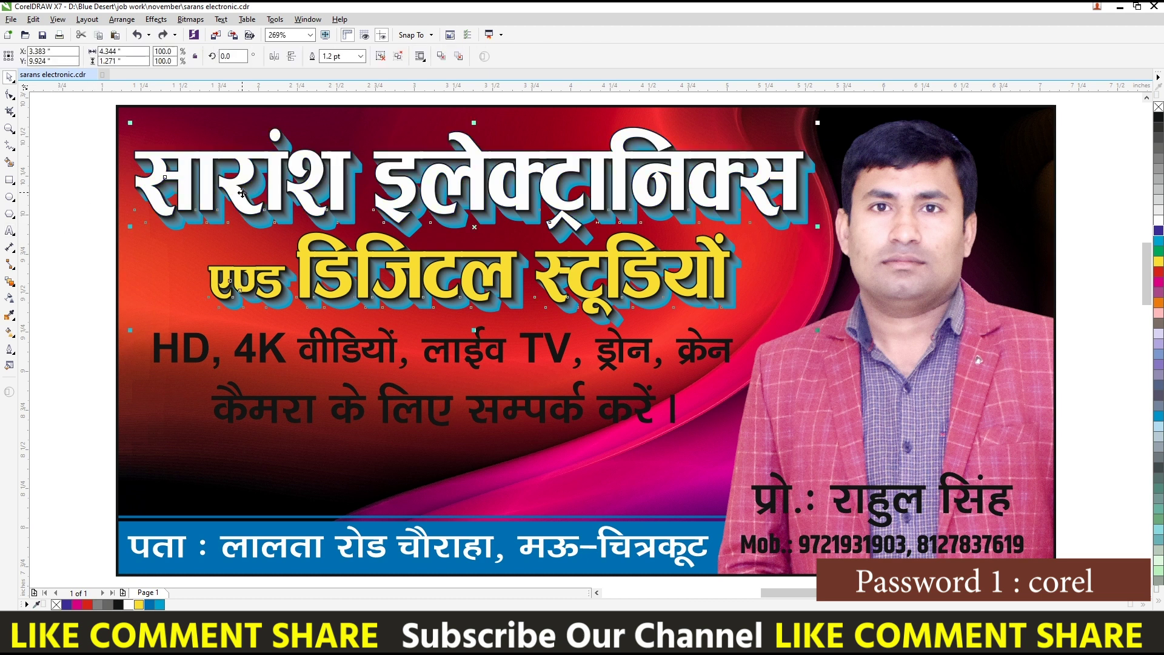
{"action": "left_click", "coordinate": [220, 123]}
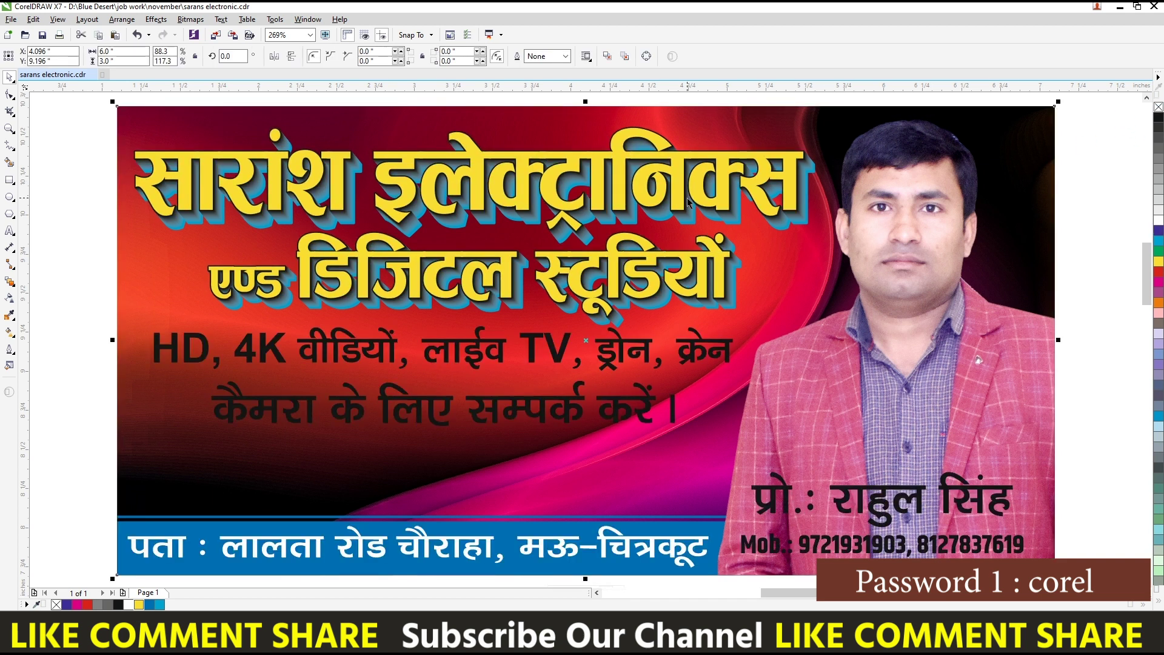
{"action": "left_click", "coordinate": [485, 176]}
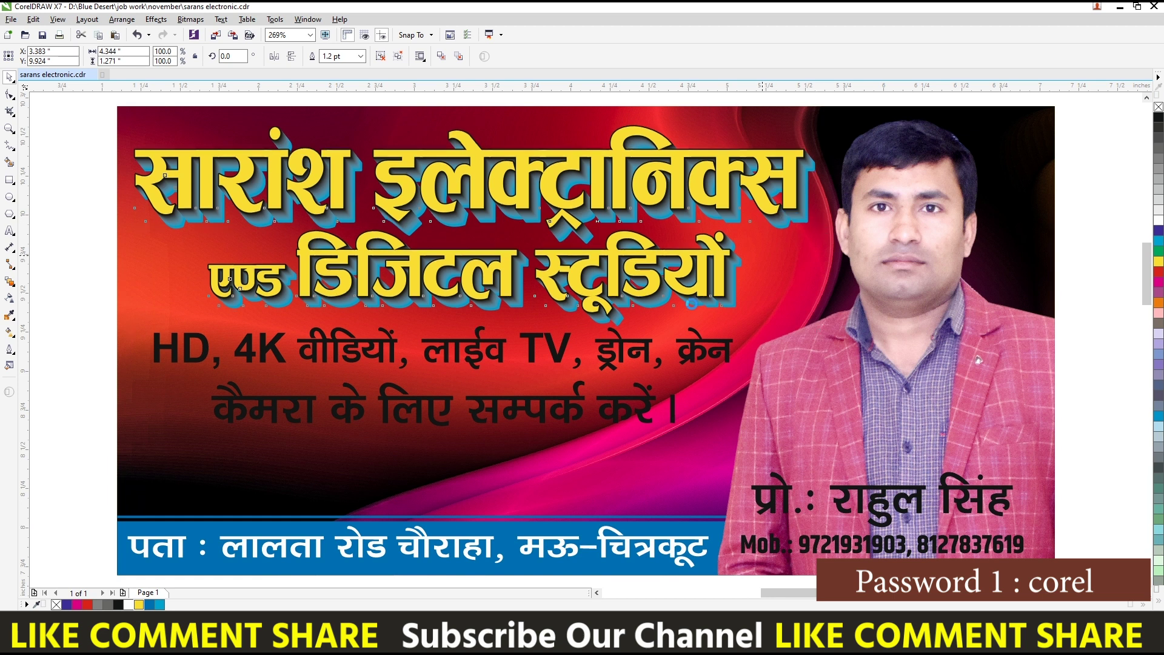
Fill both service lines white, then shrink the second and tuck it under the first.
{"action": "left_click", "coordinate": [634, 348]}
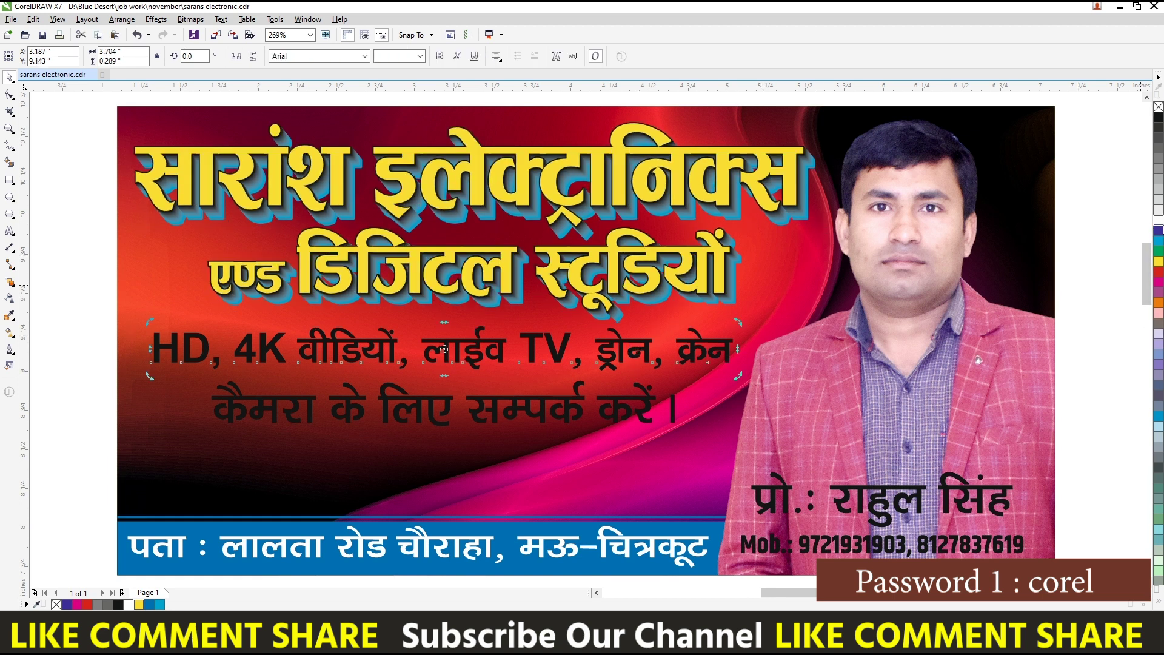
{"action": "left_click", "coordinate": [1159, 220]}
{"action": "left_click", "coordinate": [667, 418]}
{"action": "key", "text": "ctrl+r"}
{"action": "left_click_drag", "start_coordinate": [679, 432], "coordinate": [667, 429]}
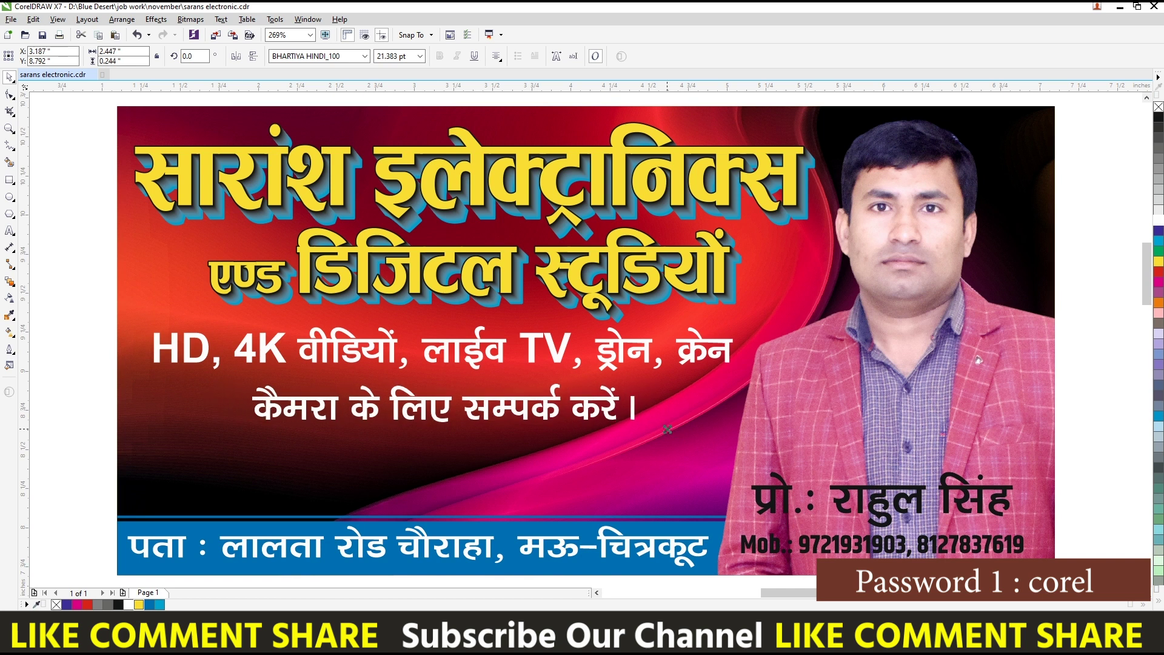
{"action": "left_click_drag", "start_coordinate": [530, 393], "coordinate": [491, 387]}
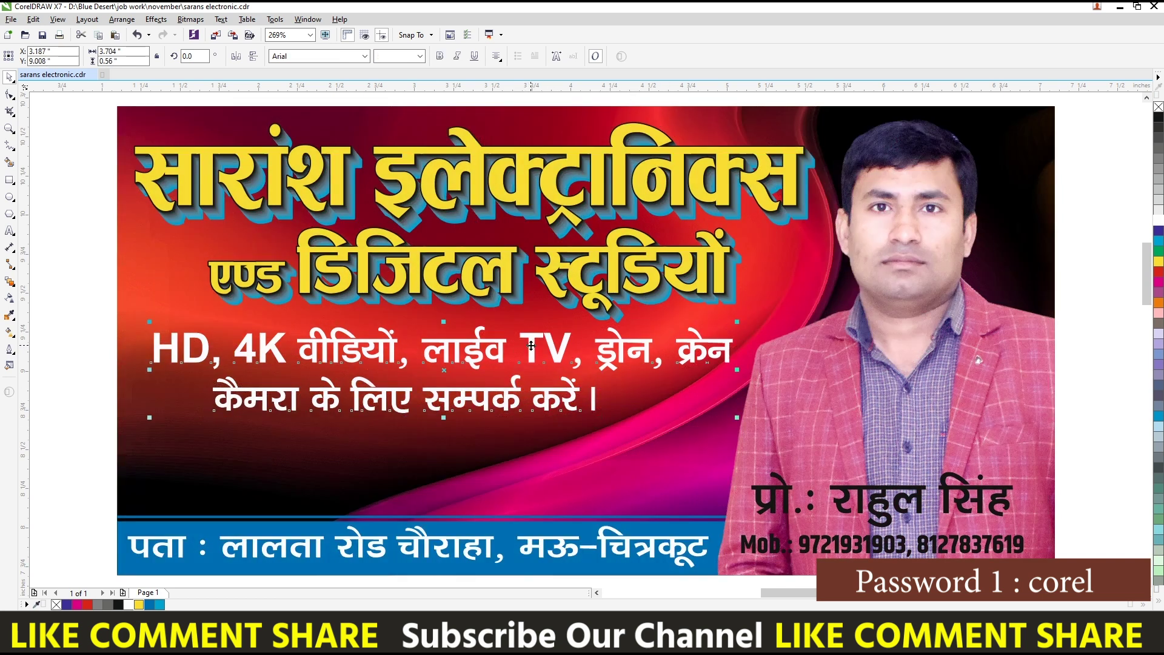
Give both service lines a 1 pt black outline and nudge them up-left.
{"action": "key", "text": "F12"}
{"action": "left_click", "coordinate": [531, 343]}
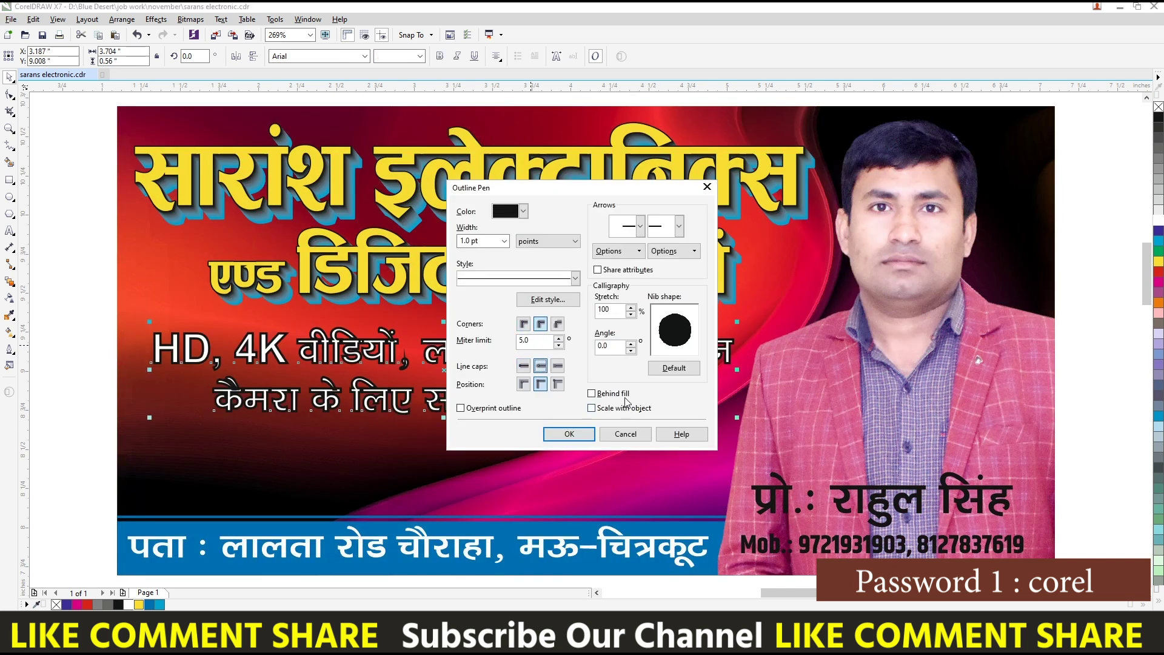
{"action": "left_click", "coordinate": [581, 434]}
{"action": "key", "text": "Left"}
{"action": "key", "text": "Left"}
{"action": "key", "text": "Left"}
{"action": "key", "text": "Left"}
{"action": "key", "text": "Up"}
{"action": "key", "text": "Left"}
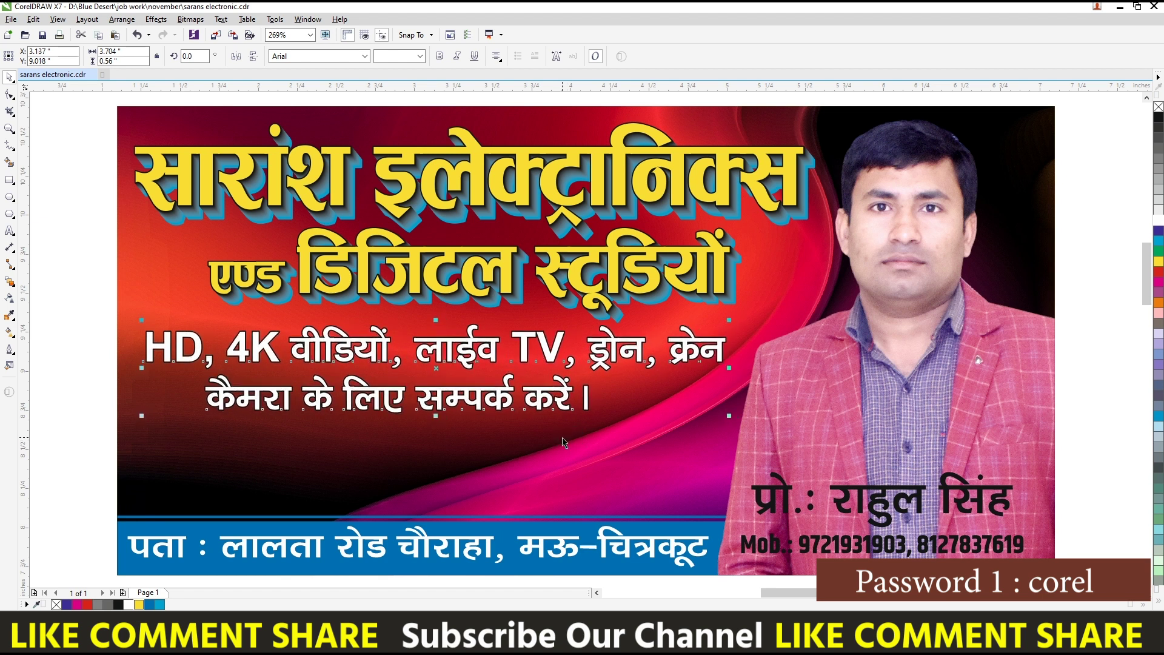
{"action": "key", "text": "F12"}
{"action": "left_click", "coordinate": [588, 434]}
Widen the second service line's letter spacing and reconfirm the text outline.
{"action": "left_click", "coordinate": [84, 427]}
{"action": "left_click", "coordinate": [579, 401]}
{"action": "left_click_drag", "start_coordinate": [596, 394], "coordinate": [636, 395]}
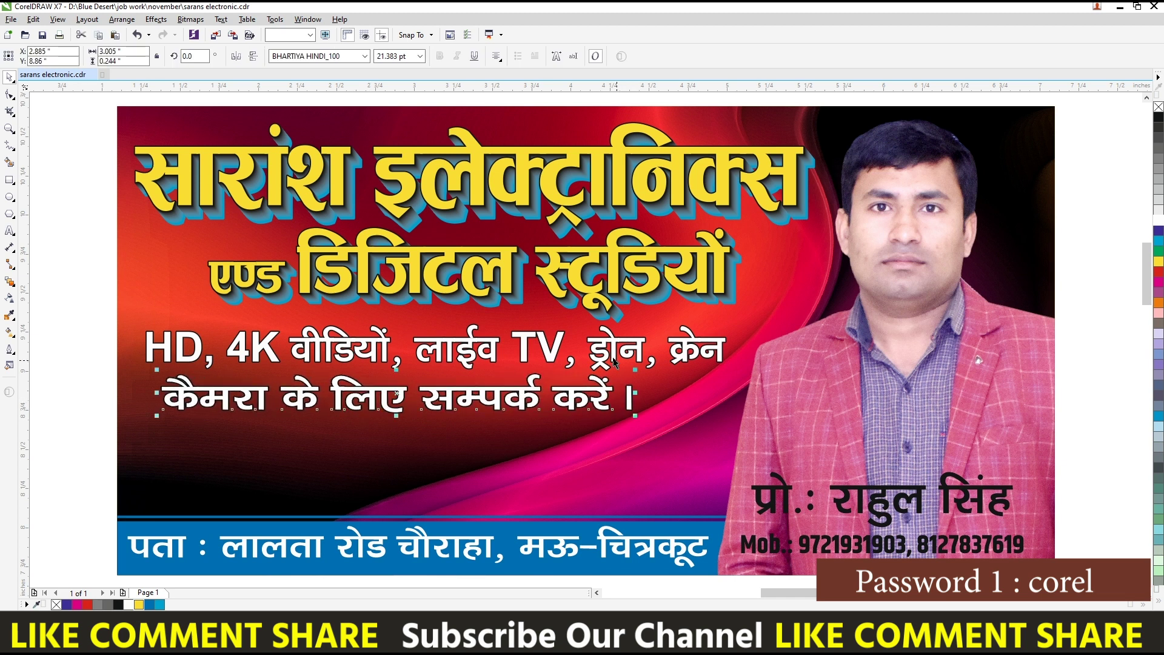
{"action": "key", "text": "space"}
{"action": "key", "text": "F12"}
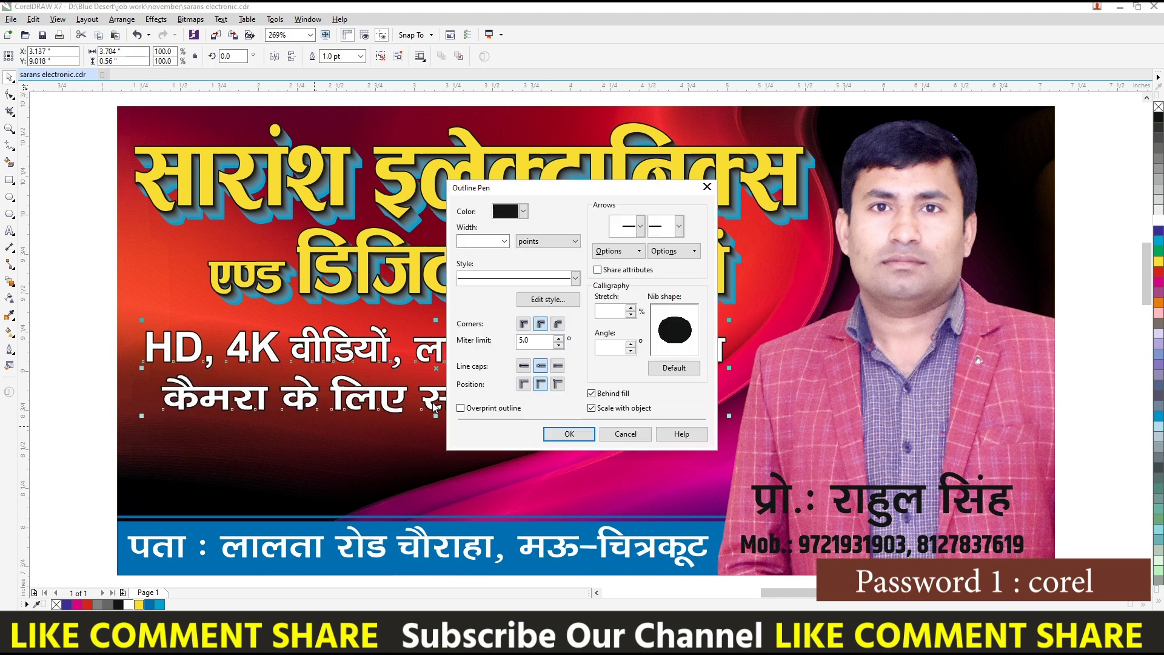
{"action": "left_click", "coordinate": [570, 434]}
{"action": "key", "text": "F6"}
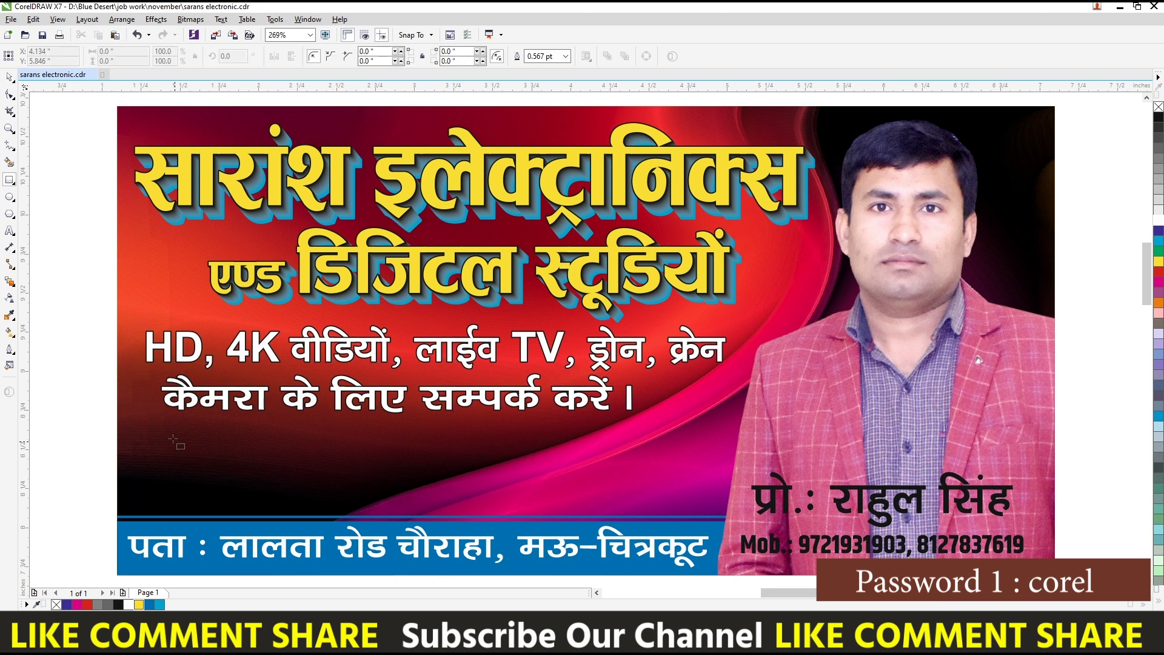
Draw a white rounded-corner box below the service text.
{"action": "left_click_drag", "start_coordinate": [170, 430], "coordinate": [306, 505]}
{"action": "key", "text": "space"}
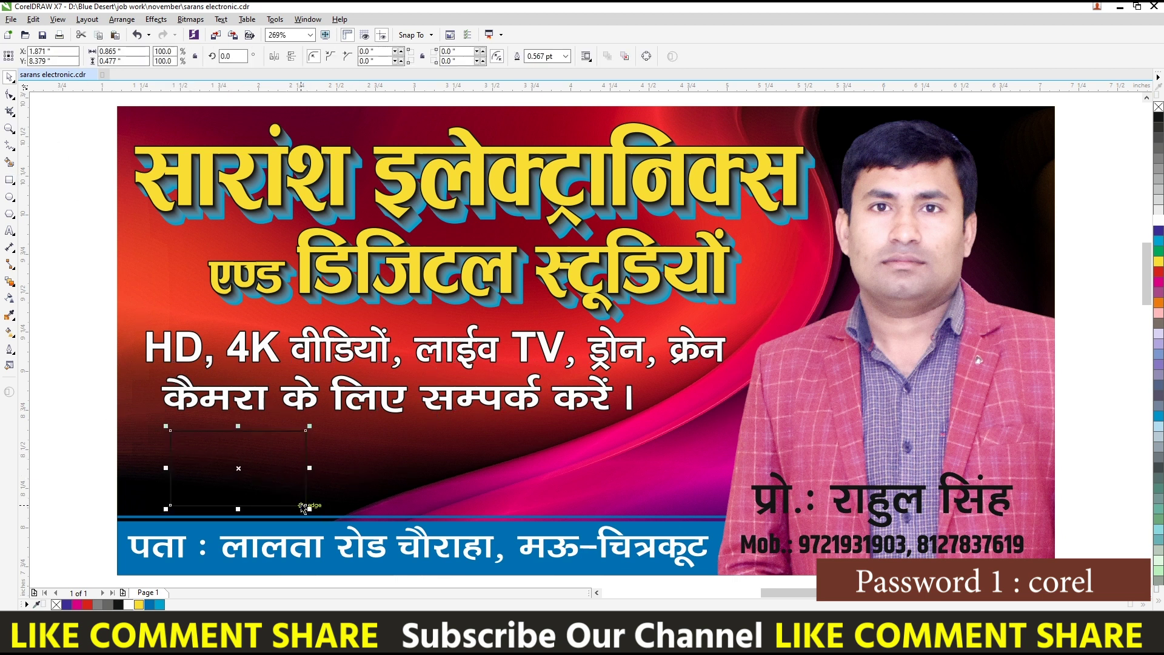
{"action": "left_click", "coordinate": [1158, 220]}
{"action": "key", "text": "F10"}
{"action": "left_click_drag", "start_coordinate": [307, 428], "coordinate": [307, 438]}
{"action": "key", "text": "space"}
{"action": "left_click_drag", "start_coordinate": [310, 507], "coordinate": [321, 512]}
Copy the box twice into a row of three, space them evenly, and narrow the row.
{"action": "left_click_drag", "start_coordinate": [242, 453], "coordinate": [405, 453]}
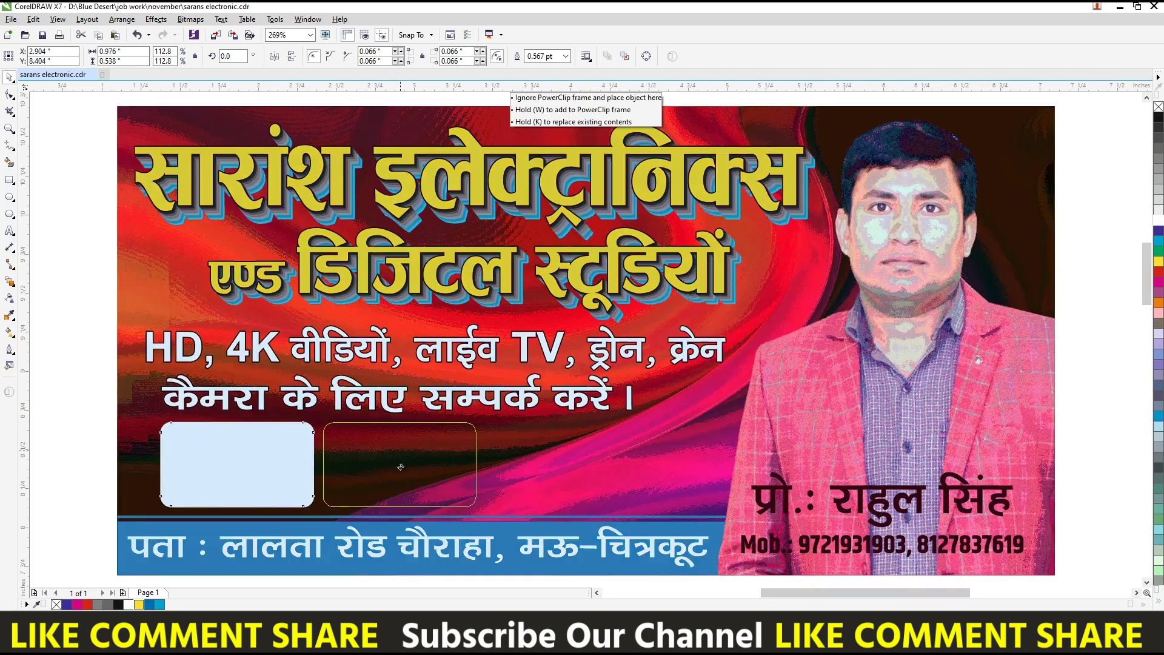
{"action": "key", "text": "ctrl+d"}
{"action": "left_click_drag", "start_coordinate": [589, 450], "coordinate": [598, 450]}
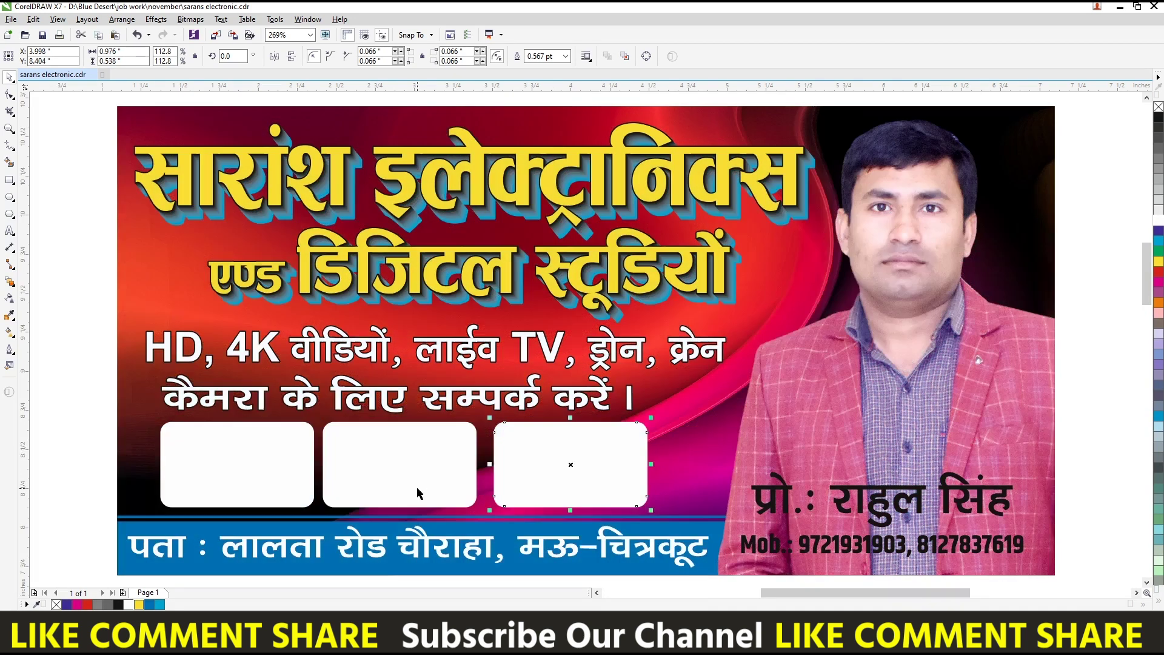
{"action": "key", "text": "ctrl+a"}
{"action": "key", "text": "shift+e"}
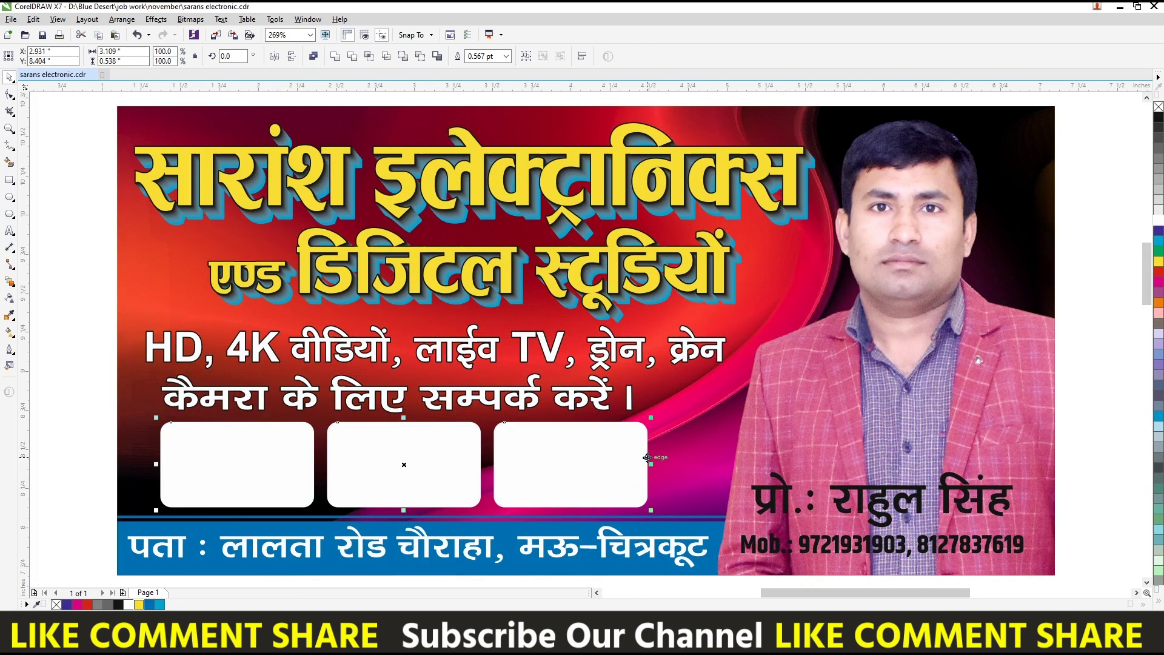
{"action": "left_click_drag", "start_coordinate": [651, 464], "coordinate": [558, 464]}
Nudge the HD, 4K text block and give it a black outline.
{"action": "left_click", "coordinate": [579, 398]}
{"action": "left_click_drag", "start_coordinate": [614, 351], "coordinate": [616, 354]}
{"action": "right_click", "coordinate": [1159, 117]}
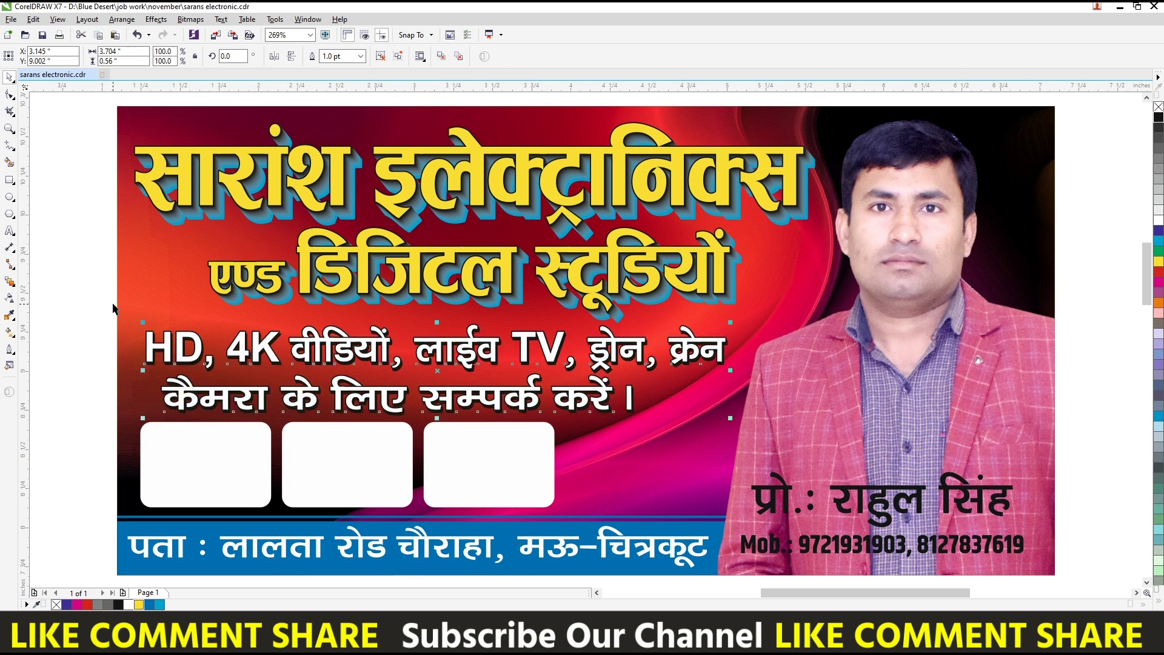
{"action": "left_click", "coordinate": [96, 340]}
{"action": "left_click", "coordinate": [930, 464]}
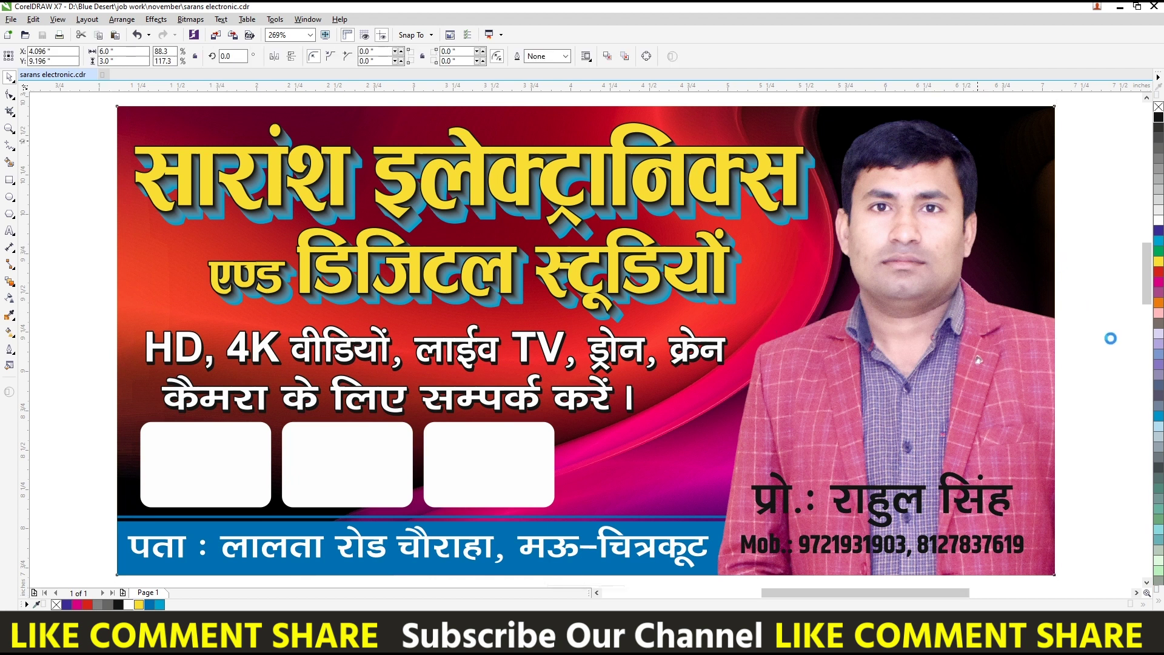
Set the proprietor's name line in the RAJ08 font.
{"action": "left_click", "coordinate": [886, 500]}
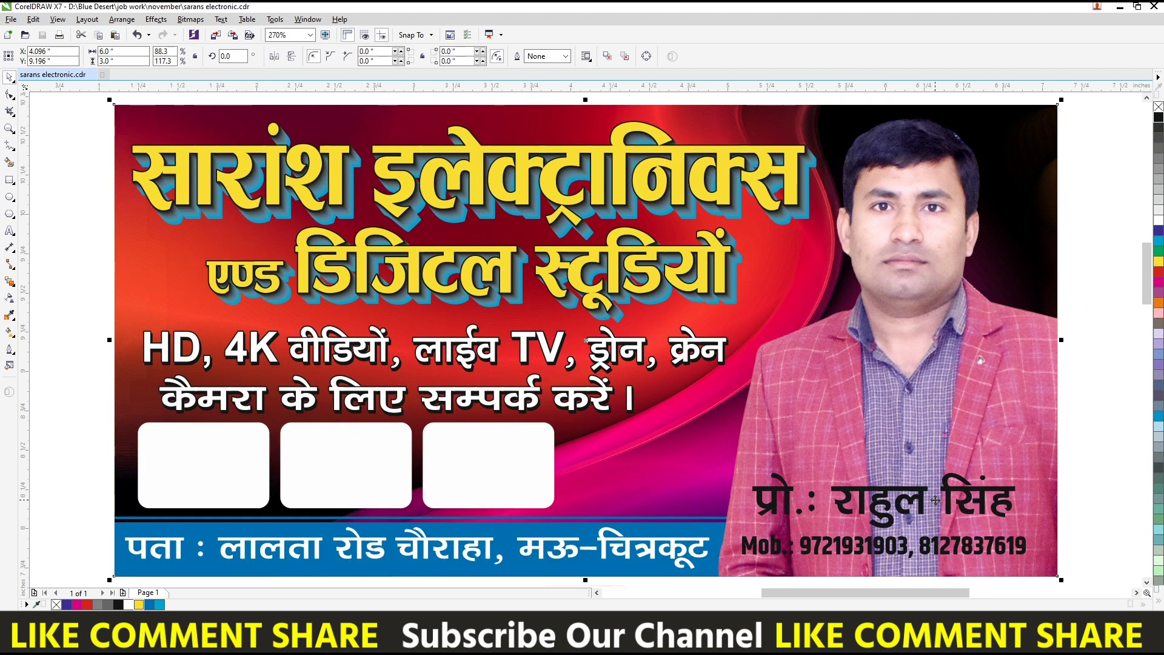
{"action": "left_click", "coordinate": [356, 57]}
{"action": "type", "text": "RAJ08"}
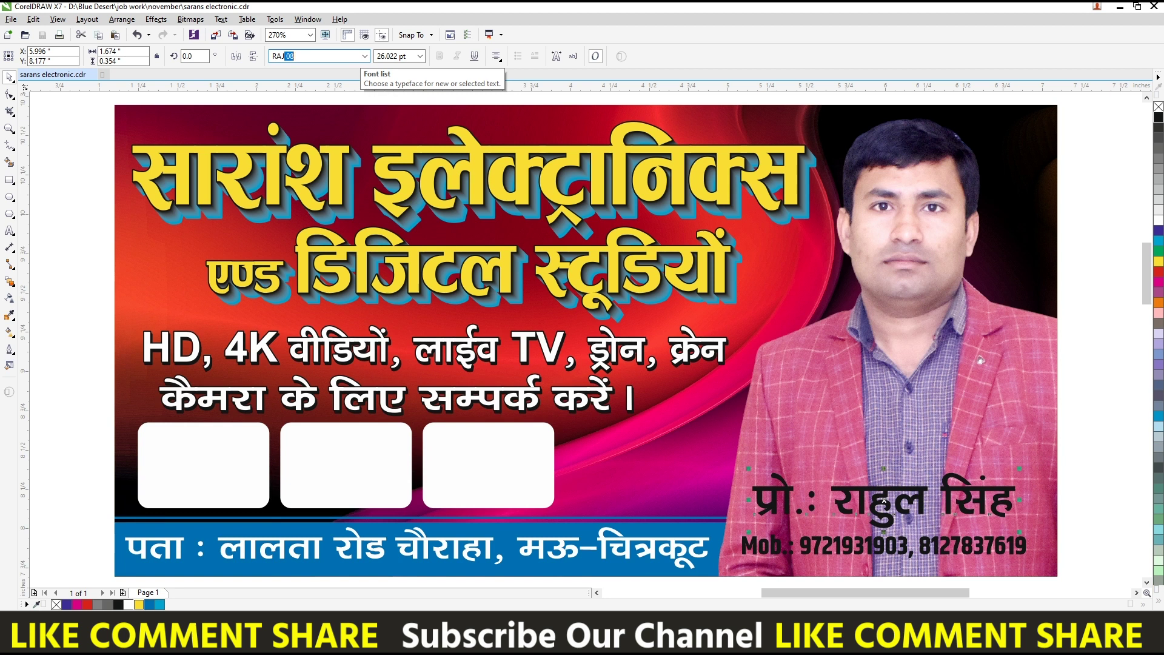
{"action": "left_click", "coordinate": [366, 56]}
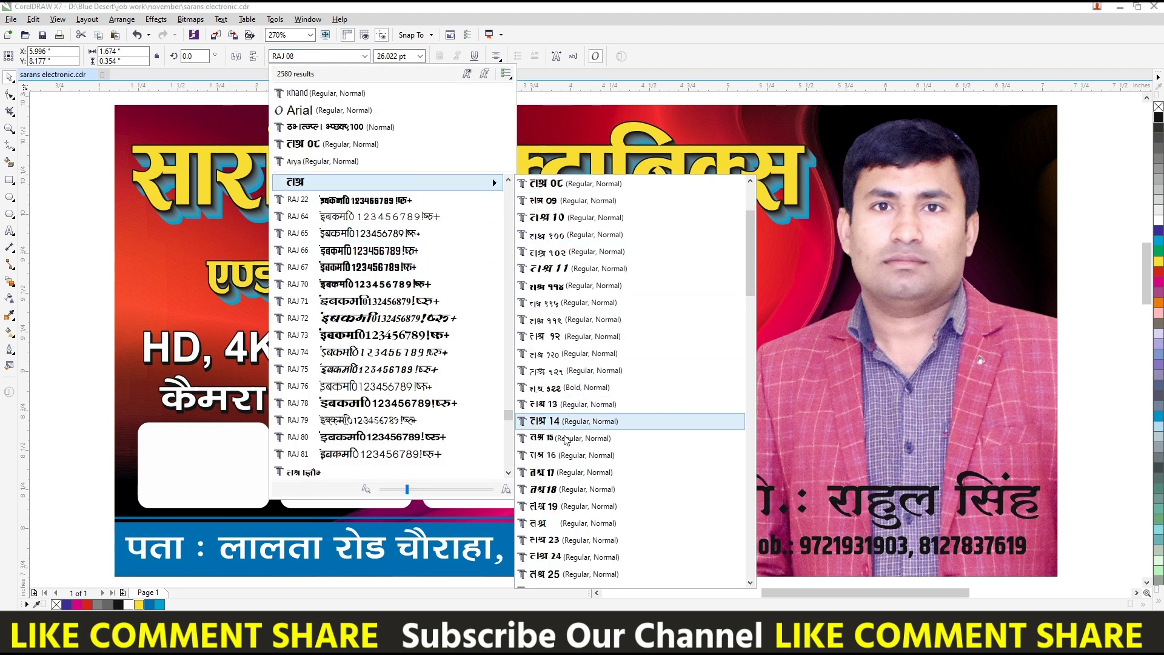
{"action": "mouse_move", "coordinate": [387, 182]}
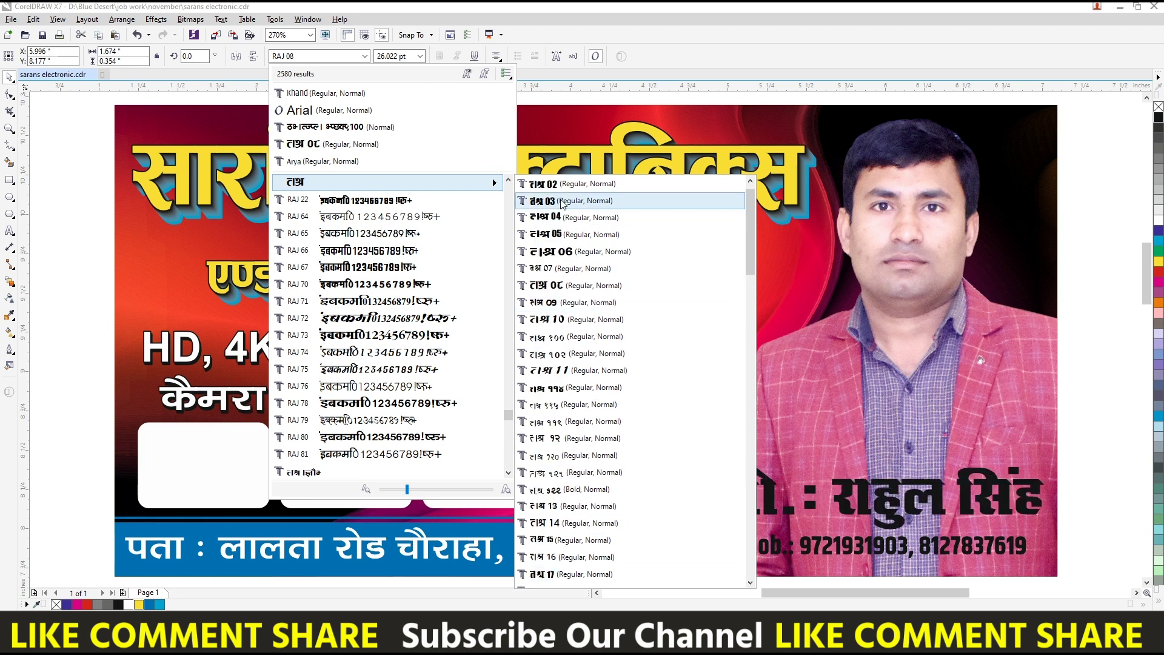
{"action": "left_click", "coordinate": [573, 183]}
{"action": "type", "text": "RAJ 02"}
{"action": "key", "text": "Return"}
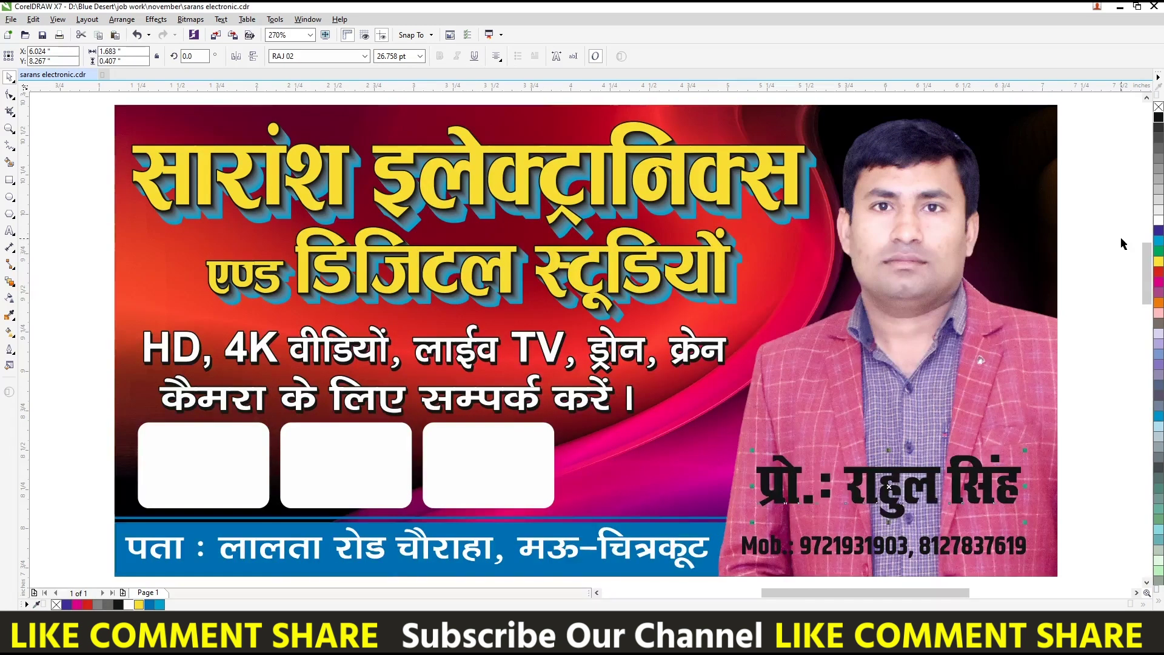
Set the name's fill colour and give it a round-cornered outline behind the fill.
{"action": "left_click", "coordinate": [1158, 221]}
{"action": "key", "text": "F12"}
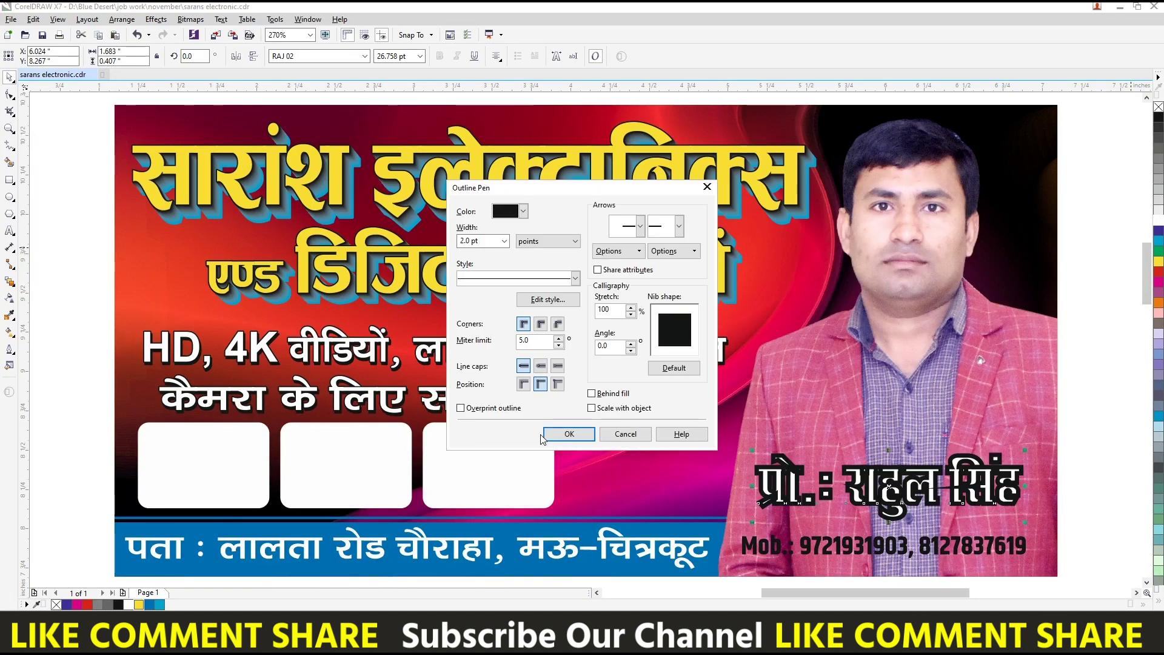
{"action": "left_click", "coordinate": [541, 323]}
{"action": "left_click", "coordinate": [541, 366]}
{"action": "left_click", "coordinate": [592, 393]}
{"action": "left_click", "coordinate": [569, 434]}
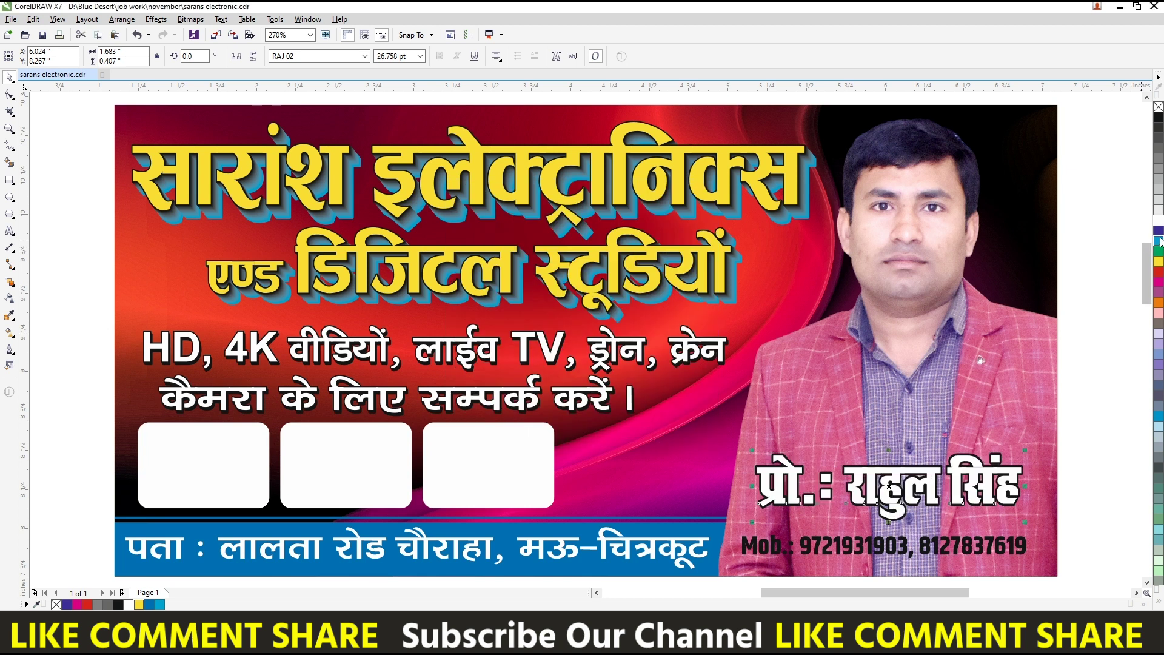
{"action": "key", "text": "F12"}
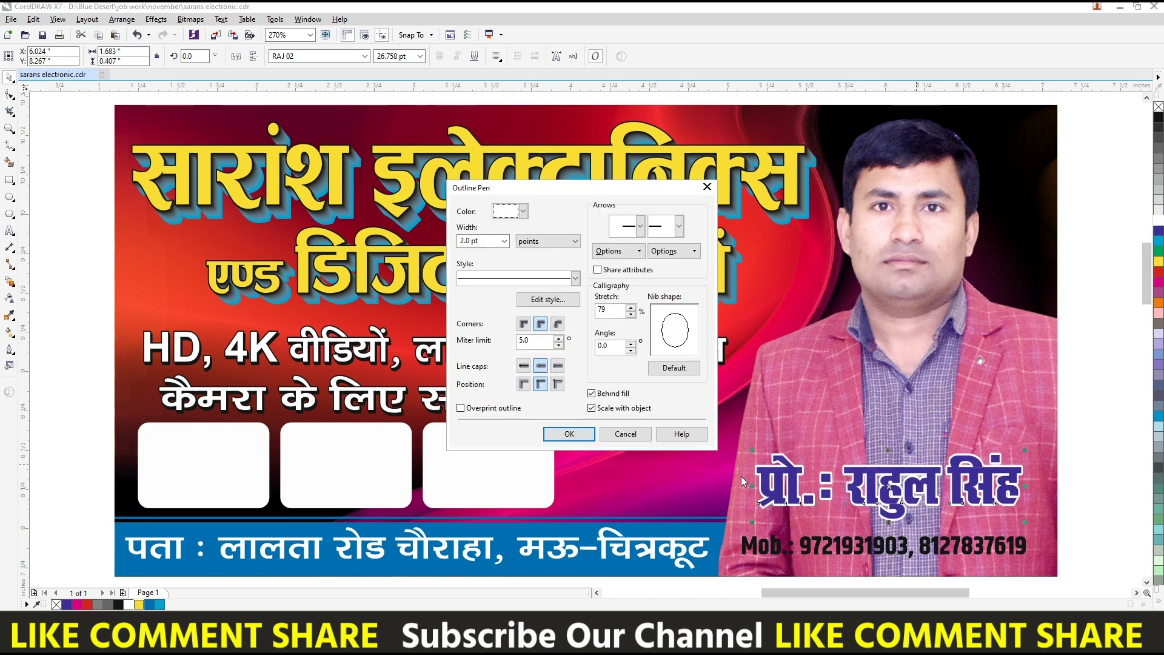
{"action": "left_click", "coordinate": [673, 367]}
{"action": "left_click", "coordinate": [569, 433]}
Set the name's outline width to 1.
{"action": "key", "text": "F12"}
{"action": "double_click", "coordinate": [477, 241]}
{"action": "type", "text": "100"}
{"action": "key", "text": "Return"}
{"action": "key", "text": "F12"}
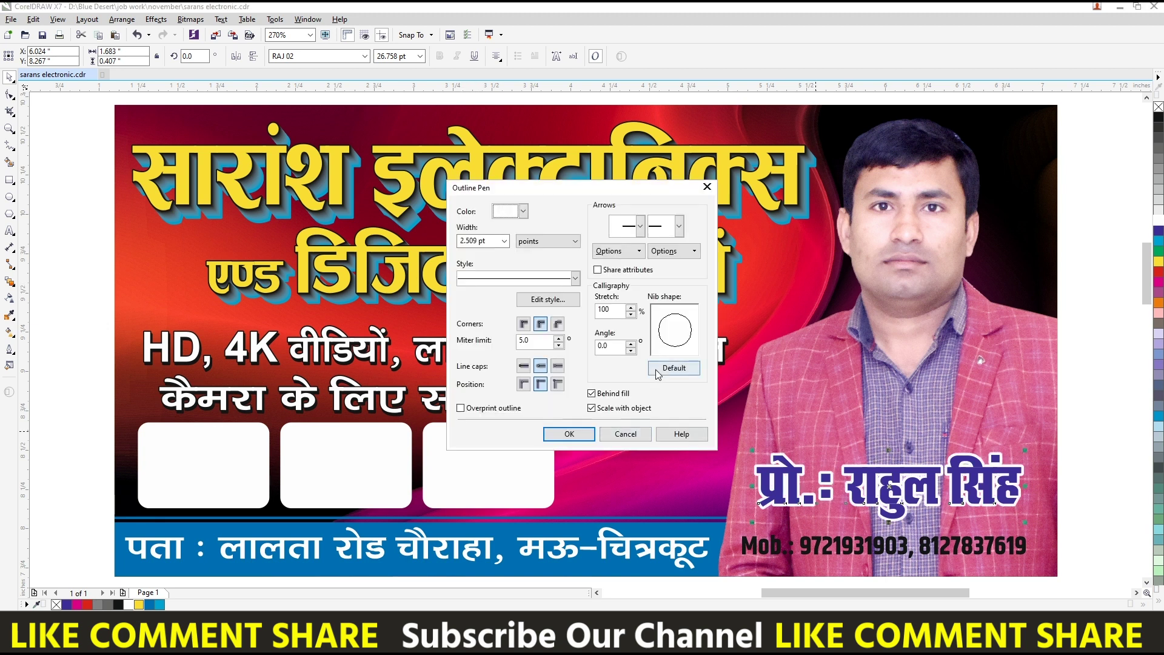
{"action": "left_click", "coordinate": [569, 434]}
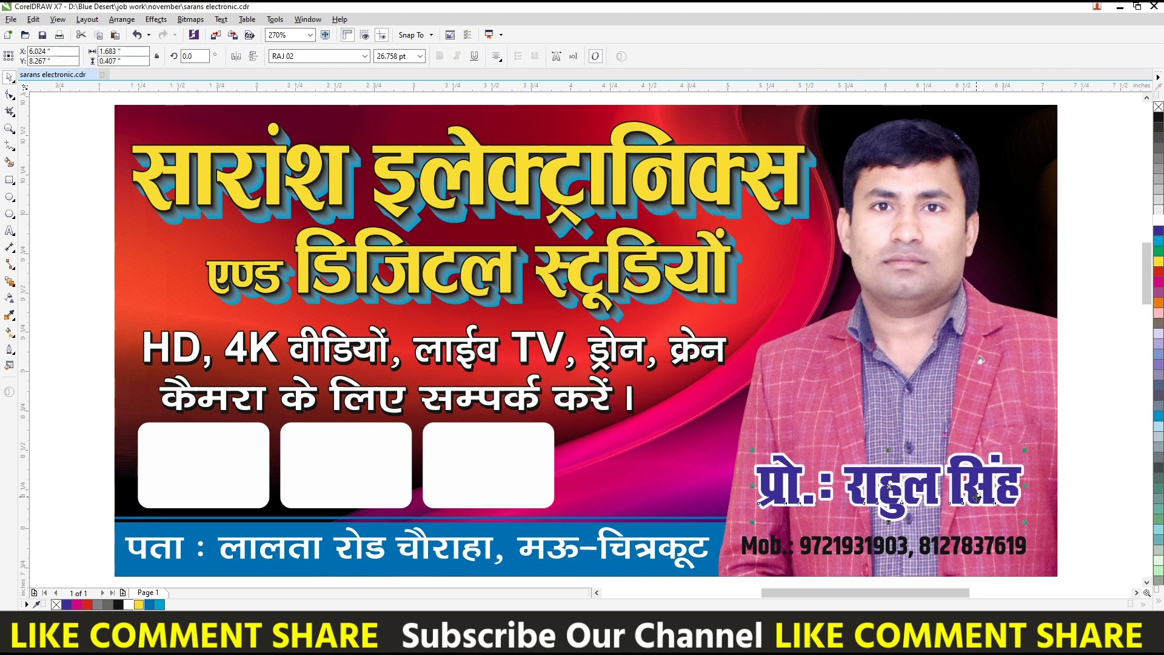
Give the proprietor's name a vertical blue-to-cyan gradient, then enlarge it slightly and move it up.
{"action": "key", "text": "g"}
{"action": "left_click_drag", "start_coordinate": [984, 484], "coordinate": [984, 503]}
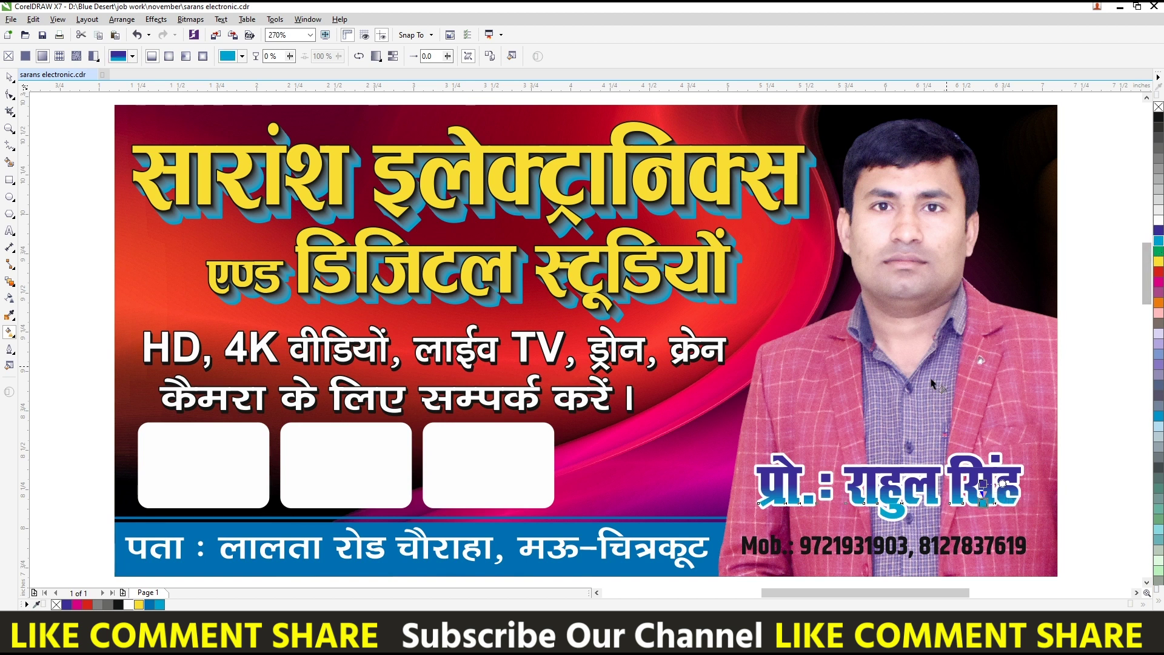
{"action": "key", "text": "space"}
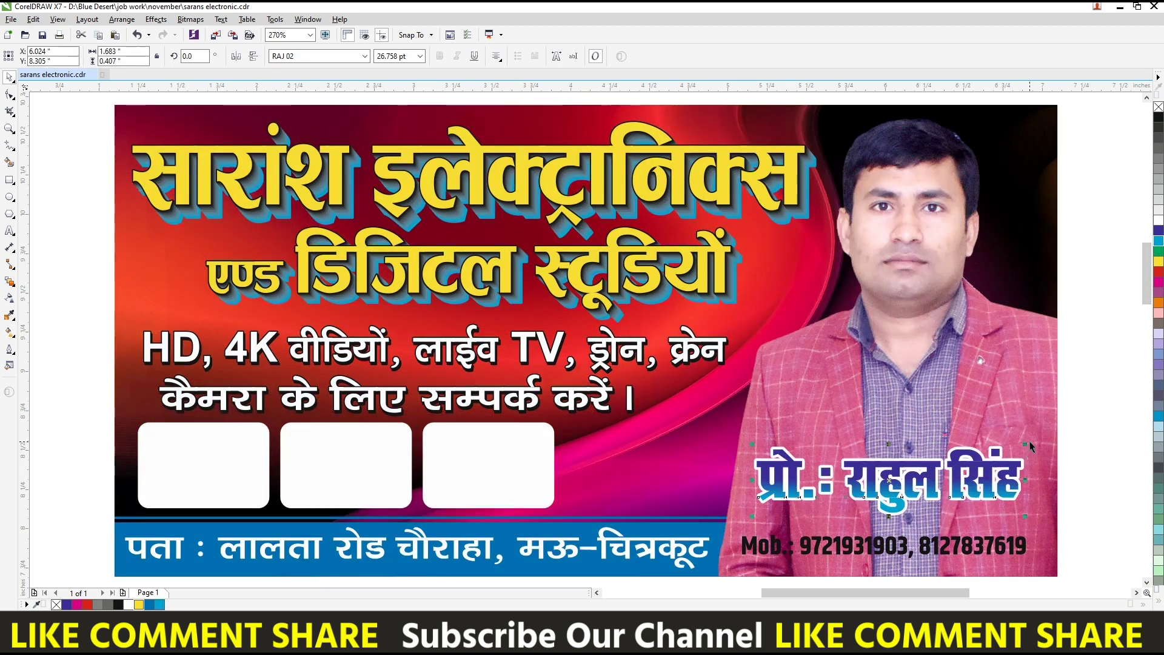
{"action": "left_click_drag", "start_coordinate": [1024, 450], "coordinate": [1029, 444]}
Add a preset drop shadow to the name and pull it closer beneath the text.
{"action": "left_click", "coordinate": [10, 283]}
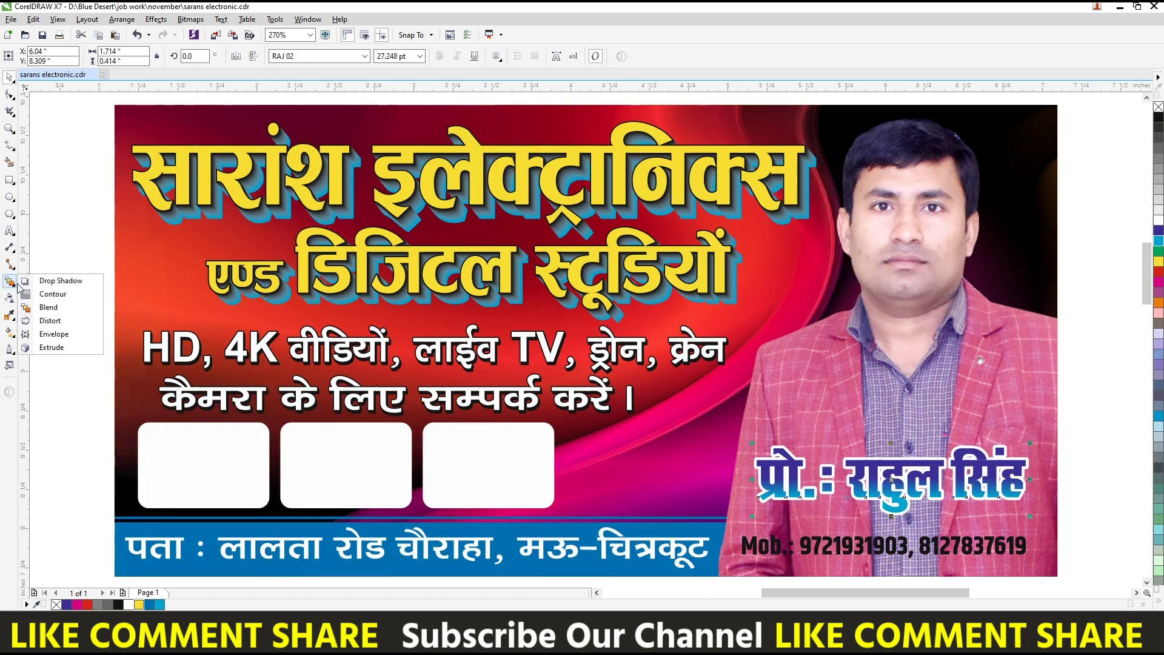
{"action": "left_click", "coordinate": [55, 316]}
{"action": "left_click", "coordinate": [29, 56]}
{"action": "left_click", "coordinate": [61, 123]}
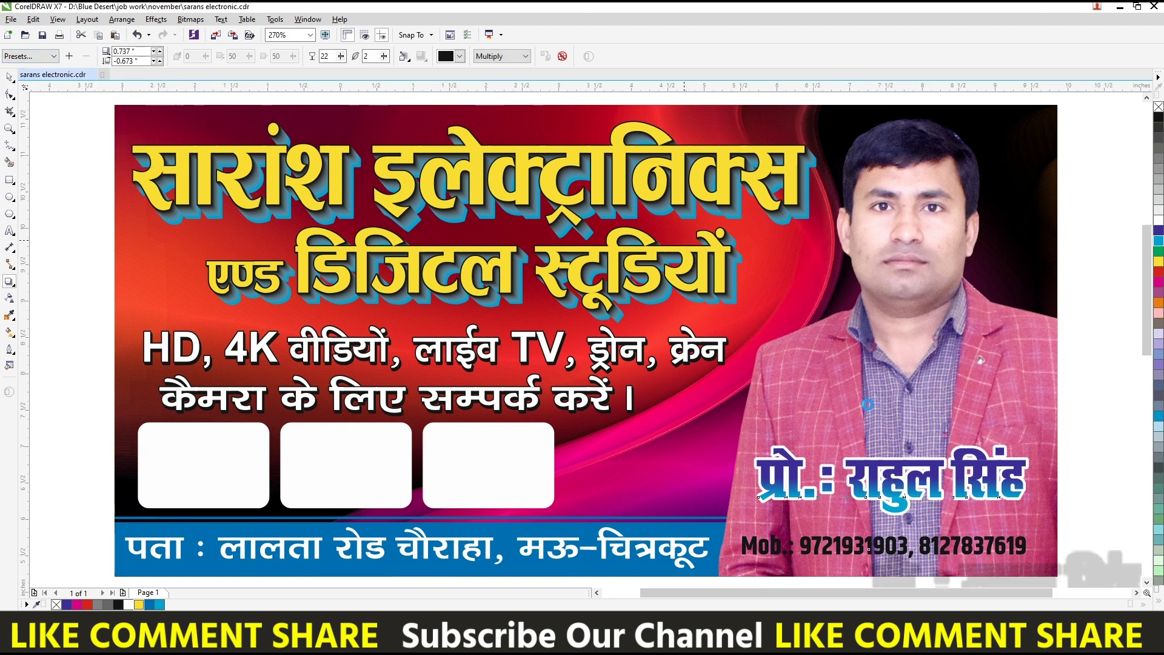
{"action": "scroll", "coordinate": [851, 383], "scroll_direction": "down", "scroll_amount": 2}
{"action": "scroll", "coordinate": [858, 410], "scroll_direction": "up", "scroll_amount": 2}
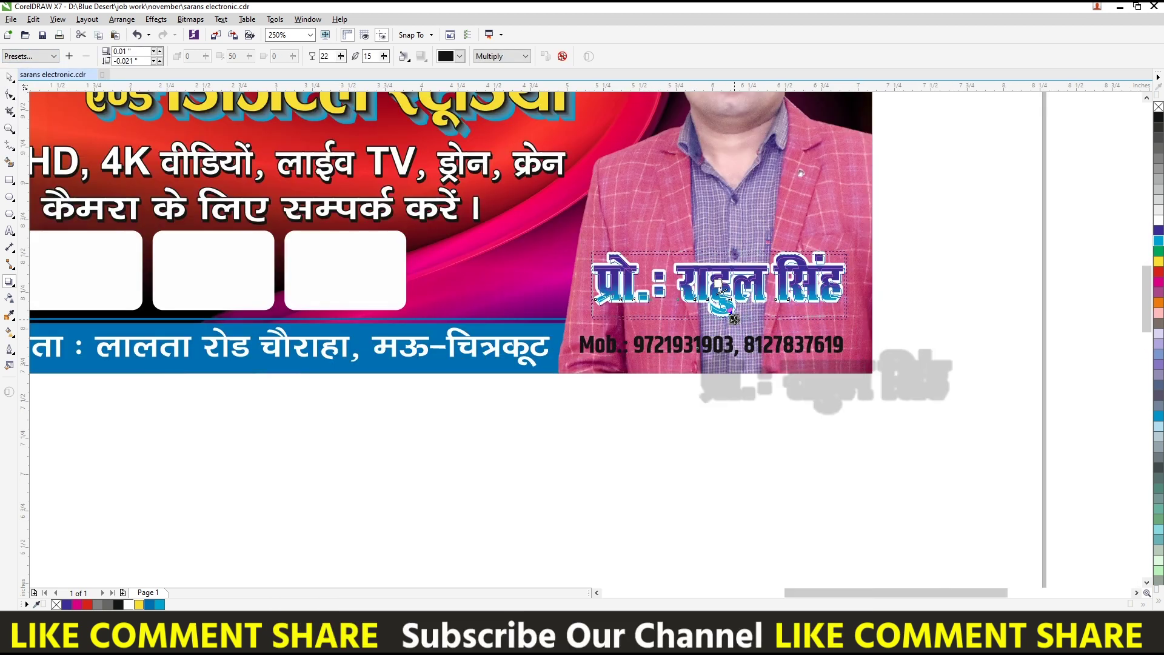
{"action": "scroll", "coordinate": [736, 336], "scroll_direction": "up", "scroll_amount": 4}
{"action": "left_click_drag", "start_coordinate": [745, 348], "coordinate": [741, 342]}
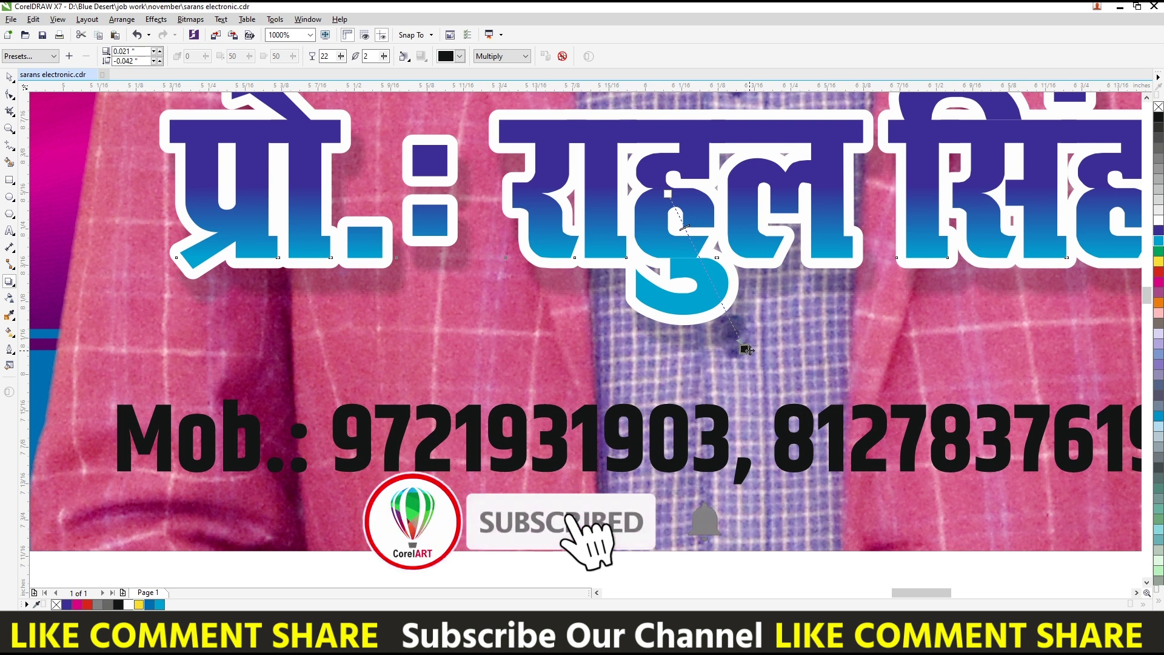
Set the shadow feathering to 45 and its opacity value to 5, then fit the whole banner in view.
{"action": "type", "text": "45"}
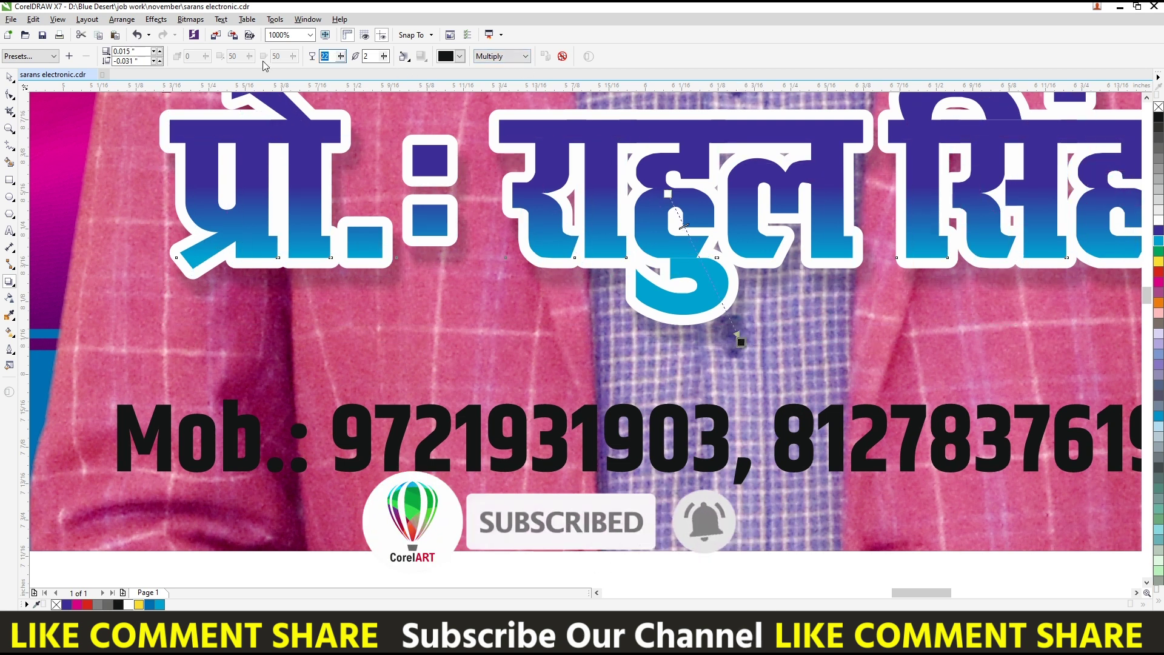
{"action": "key", "text": "Return"}
{"action": "scroll", "coordinate": [754, 320], "scroll_direction": "down", "scroll_amount": 2}
{"action": "double_click", "coordinate": [367, 56]}
{"action": "type", "text": "5"}
{"action": "key", "text": "Return"}
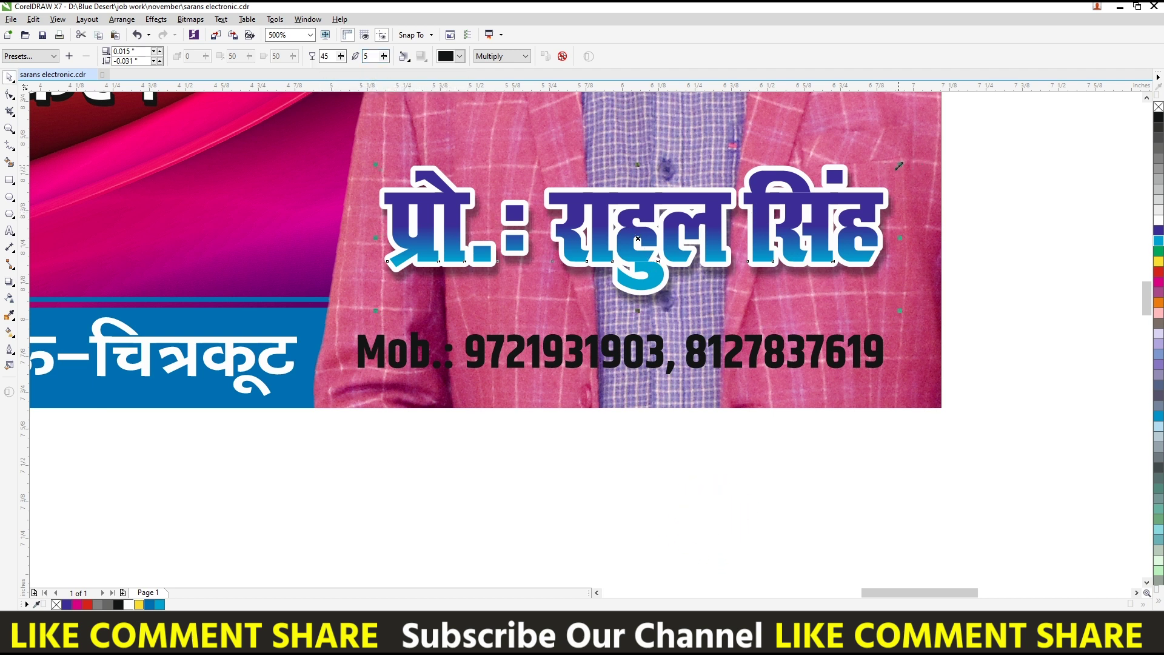
{"action": "left_click", "coordinate": [693, 342]}
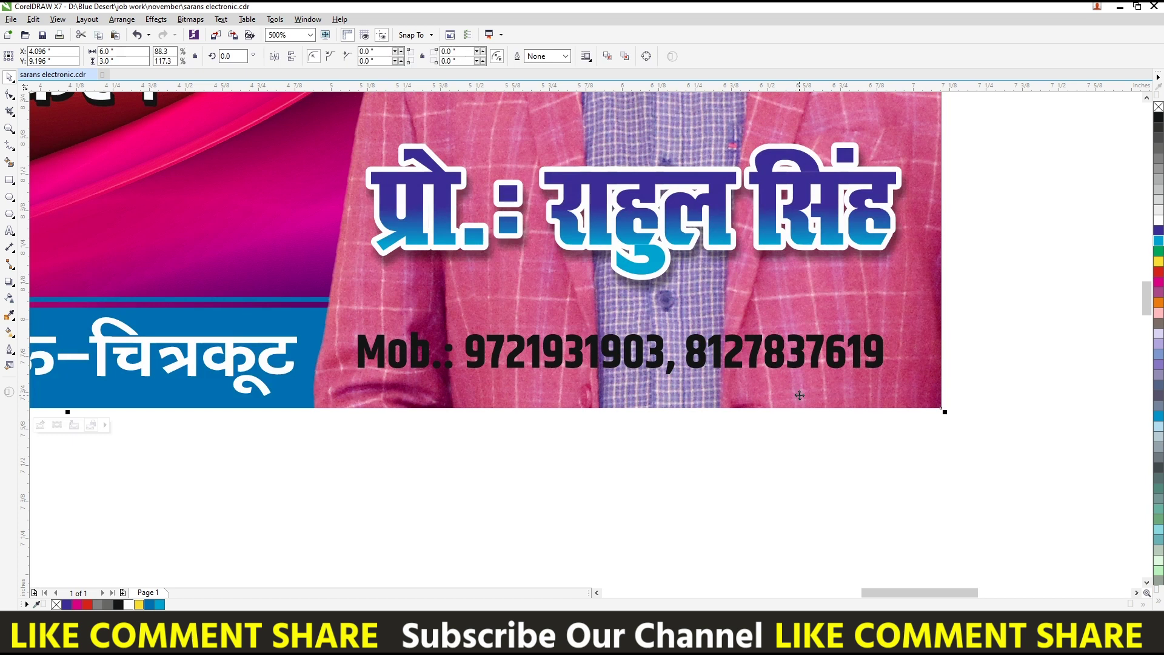
{"action": "key", "text": "shift+F2"}
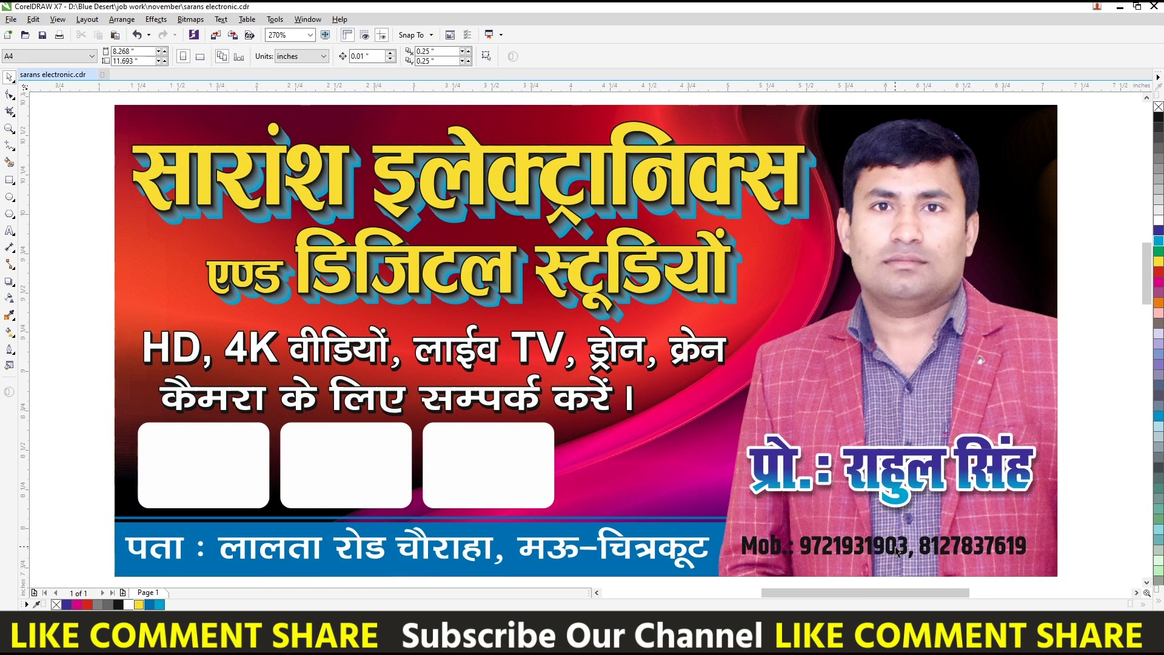
Nudge the mobile-number line up, remove its comma and break the second number onto a new line.
{"action": "left_click_drag", "start_coordinate": [900, 543], "coordinate": [905, 520]}
{"action": "double_click", "coordinate": [912, 525]}
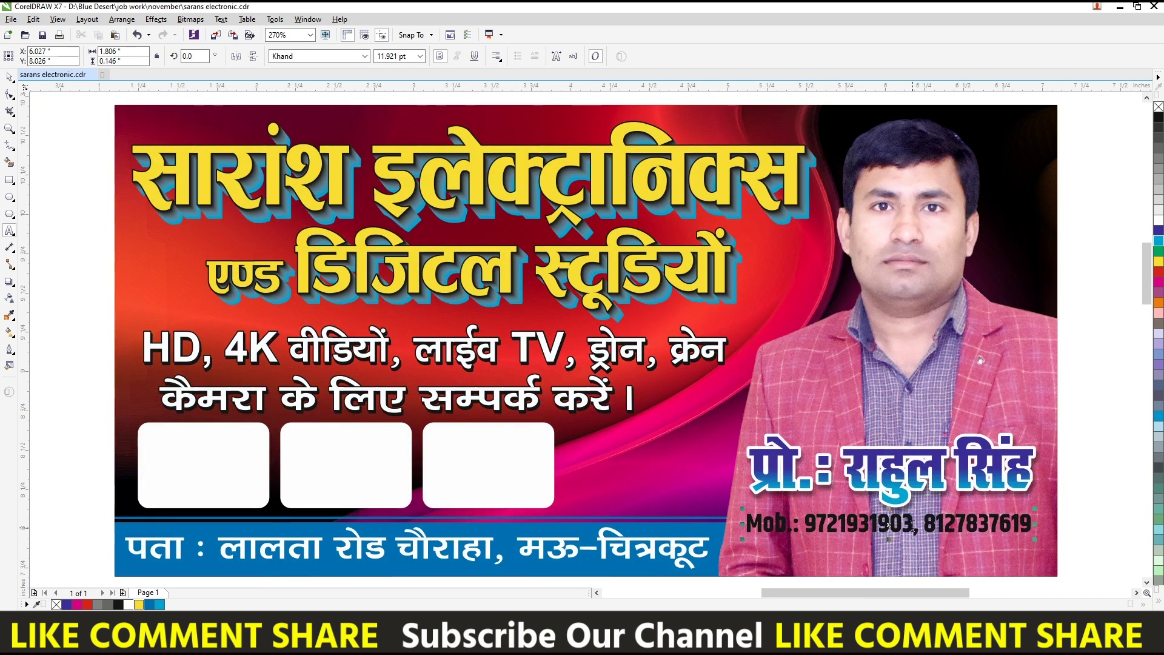
{"action": "left_click", "coordinate": [916, 525]}
{"action": "key", "text": "BackSpace"}
{"action": "key", "text": "Return"}
Tighten the line spacing between the two numbers and move the block left under the name.
{"action": "key", "text": "F10"}
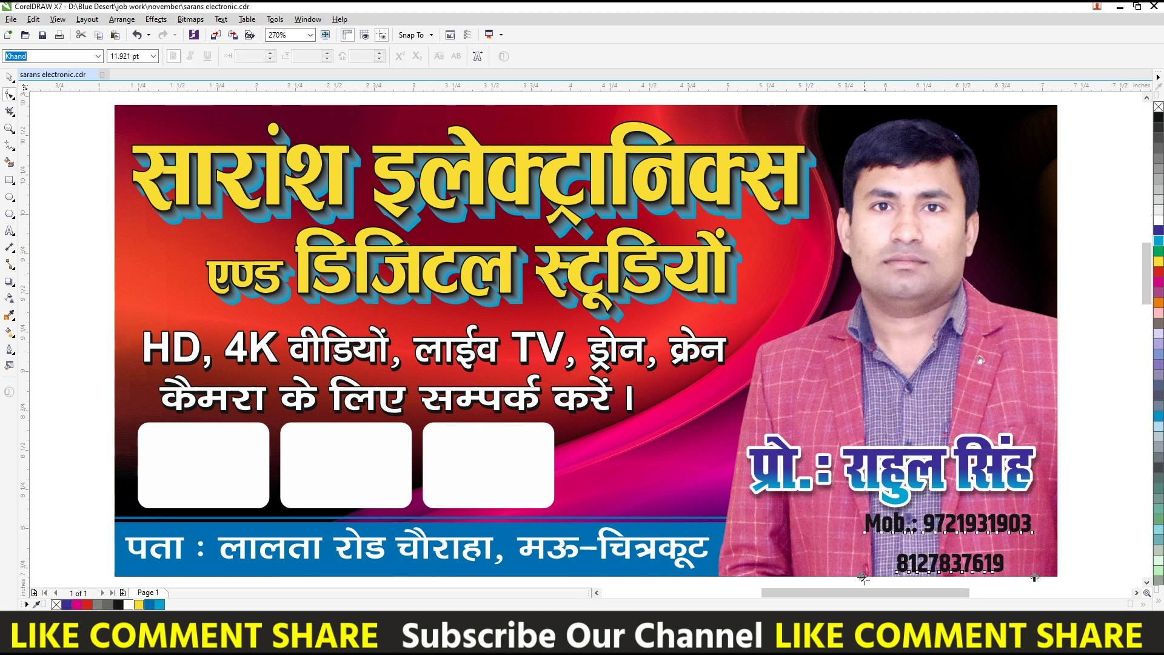
{"action": "left_click_drag", "start_coordinate": [864, 579], "coordinate": [871, 549]}
{"action": "key", "text": "space"}
{"action": "left_click_drag", "start_coordinate": [1035, 513], "coordinate": [968, 518]}
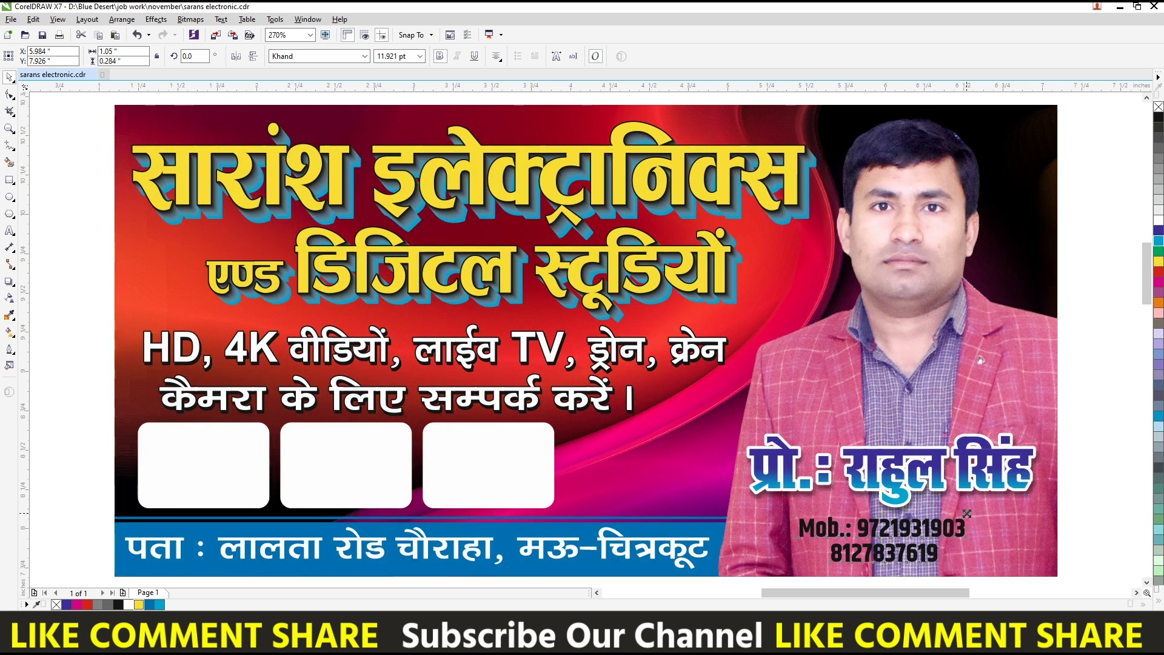
Enlarge the mobile numbers slightly and give them a 2 pt outline.
{"action": "left_click_drag", "start_coordinate": [967, 514], "coordinate": [984, 509]}
{"action": "key", "text": "F12"}
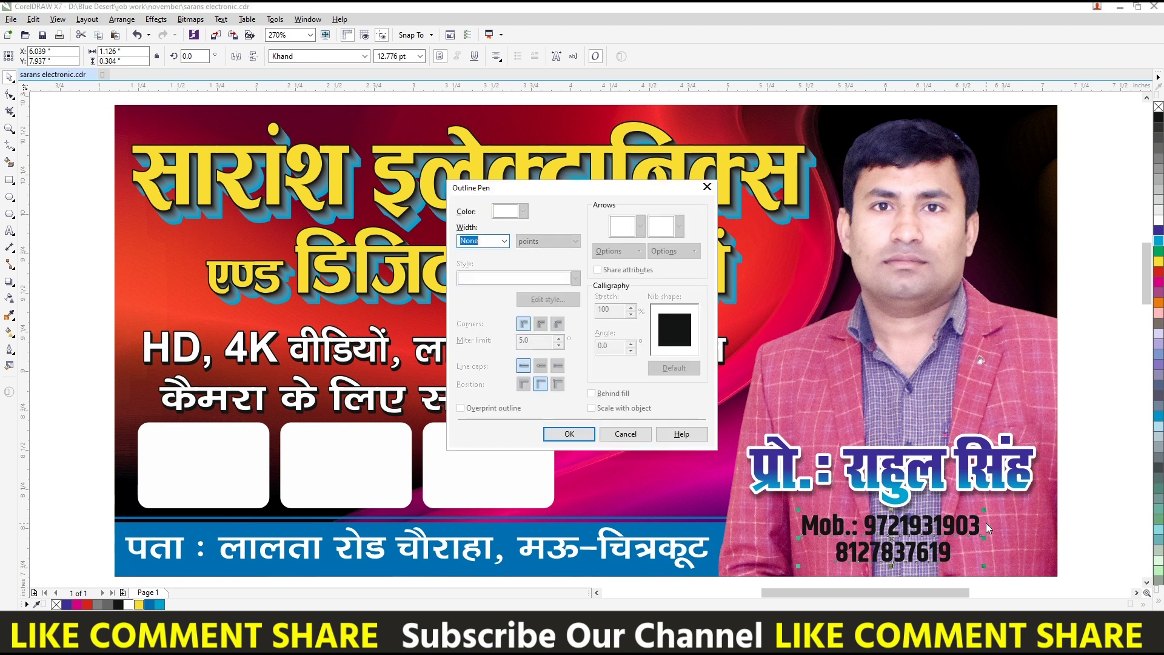
{"action": "type", "text": "2"}
{"action": "key", "text": "Return"}
{"action": "key", "text": "F12"}
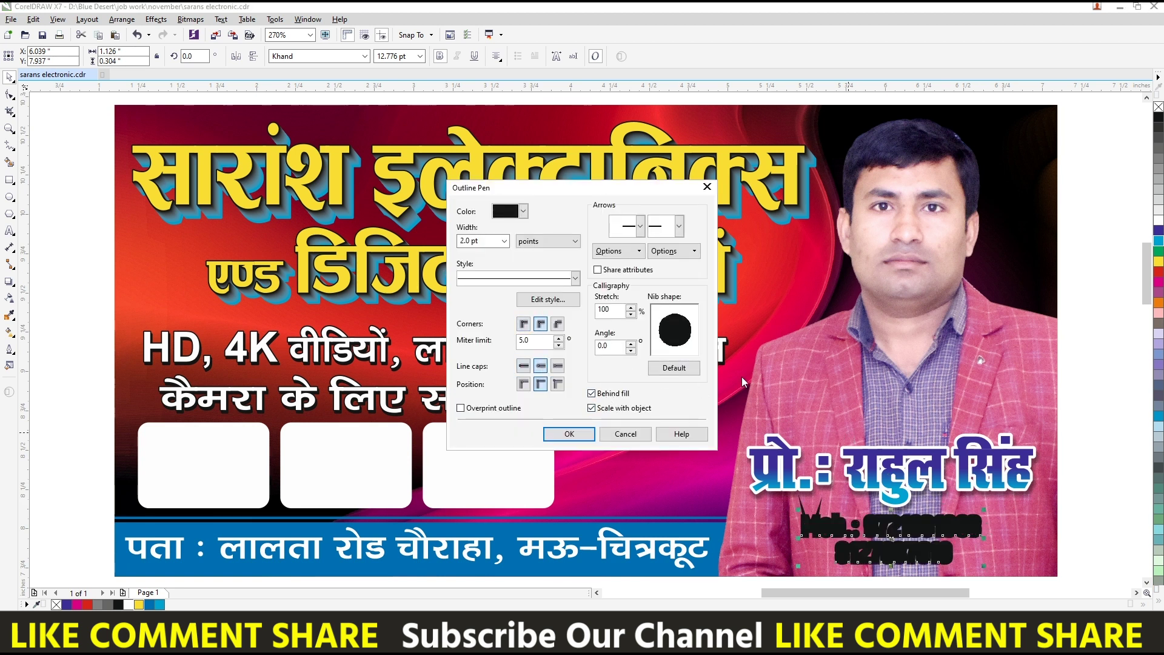
{"action": "key", "text": "Return"}
Colour the numbers' outline white and fill them magenta, nudging the text up and slightly larger.
{"action": "right_click", "coordinate": [1158, 231]}
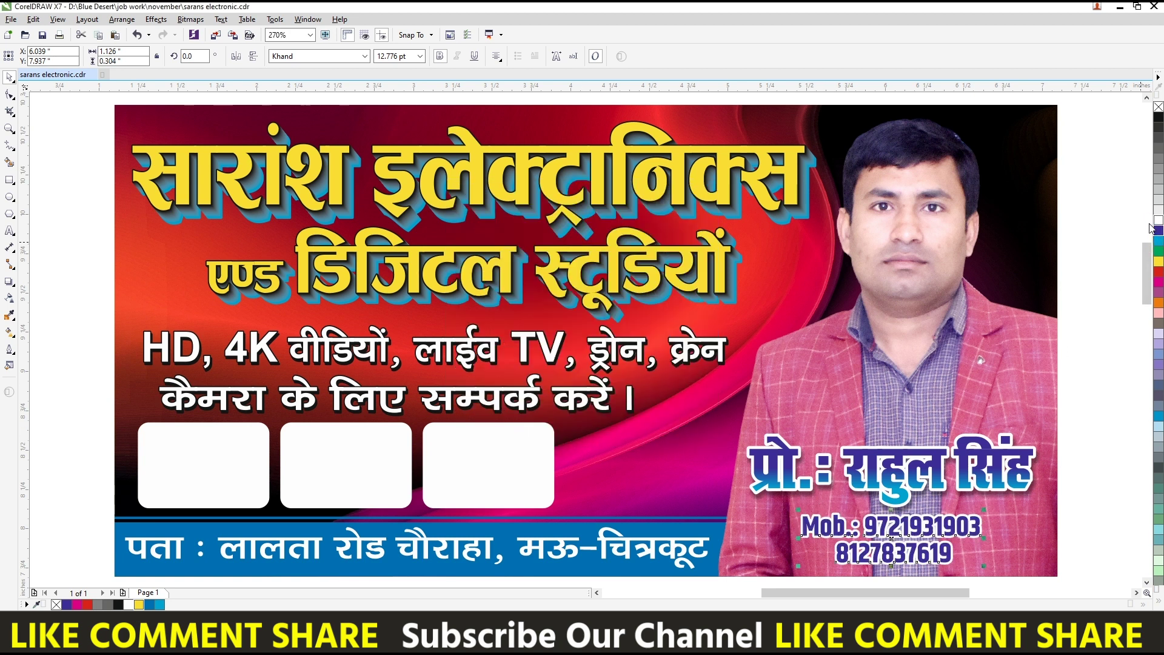
{"action": "left_click", "coordinate": [1158, 282]}
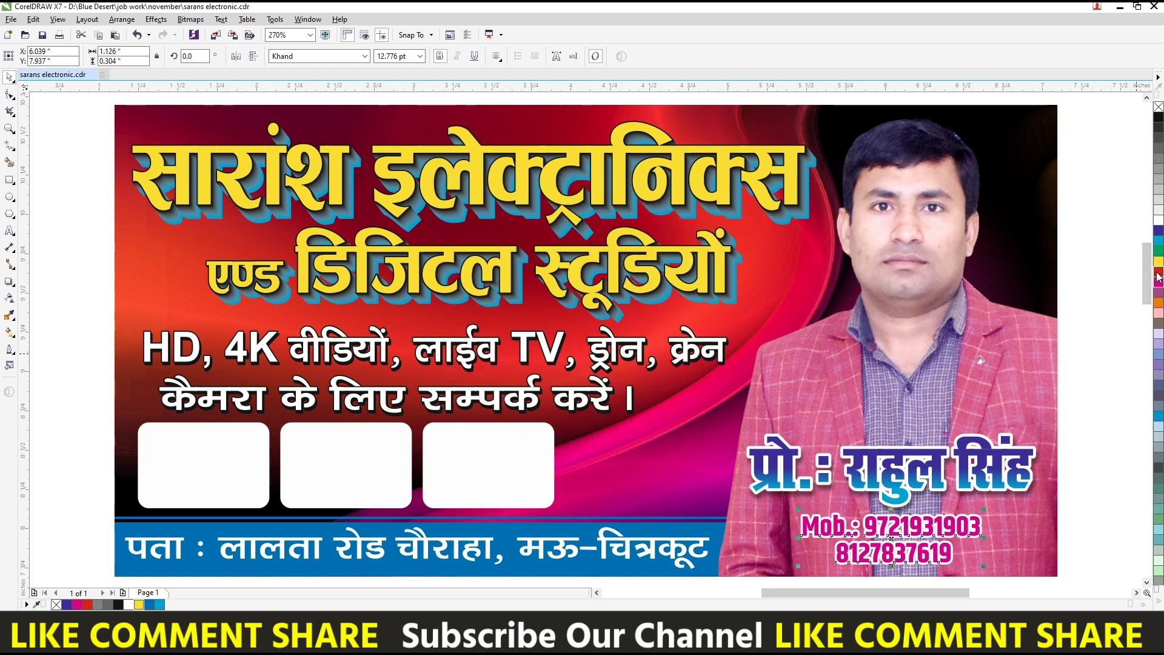
{"action": "left_click_drag", "start_coordinate": [940, 544], "coordinate": [940, 543]}
{"action": "left_click_drag", "start_coordinate": [985, 509], "coordinate": [987, 507]}
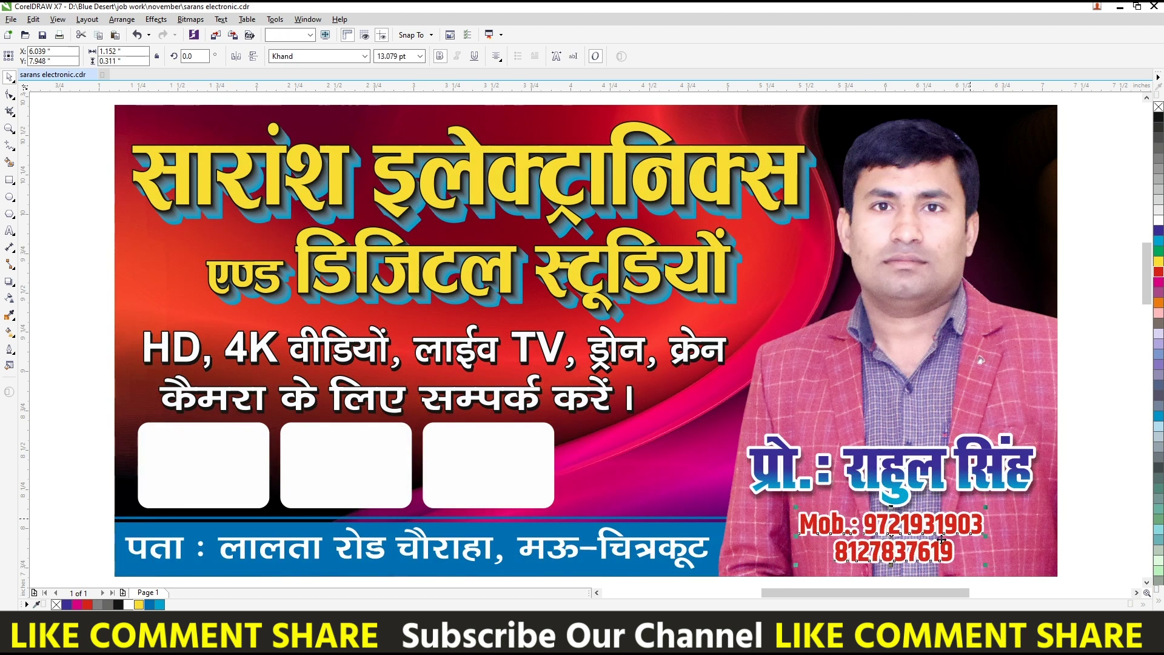
Rejoin the mobile numbers on one comma-separated line and set them in the Khand font.
{"action": "double_click", "coordinate": [920, 536]}
{"action": "key", "text": "Delete"}
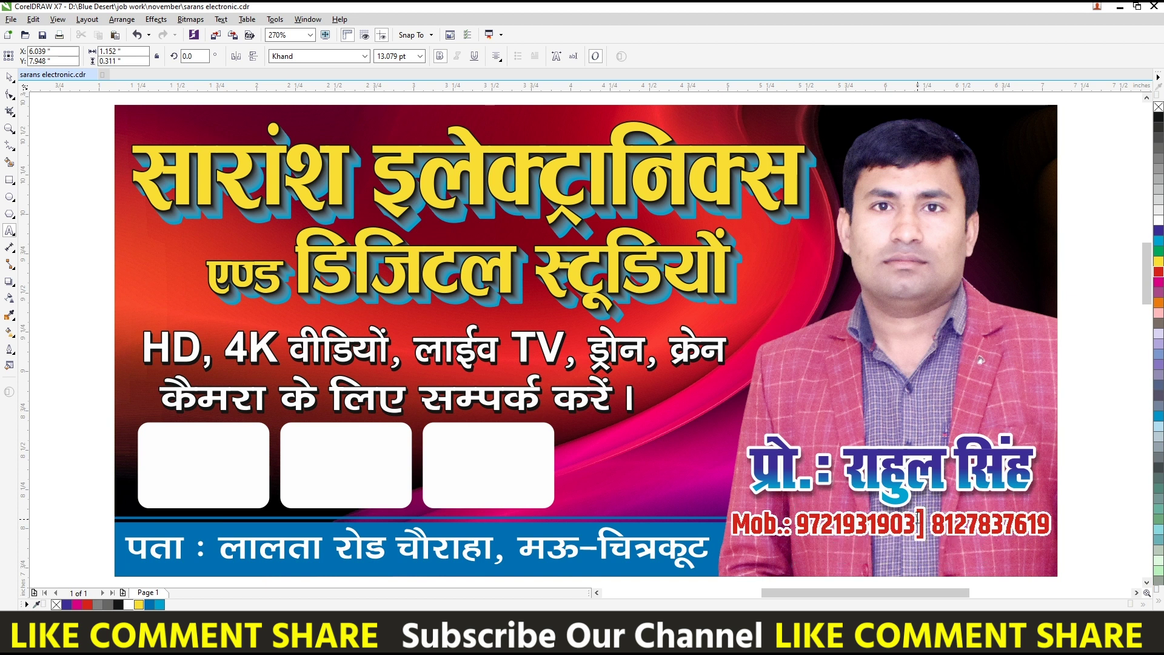
{"action": "type", "text": ","}
{"action": "key", "text": "ctrl+space"}
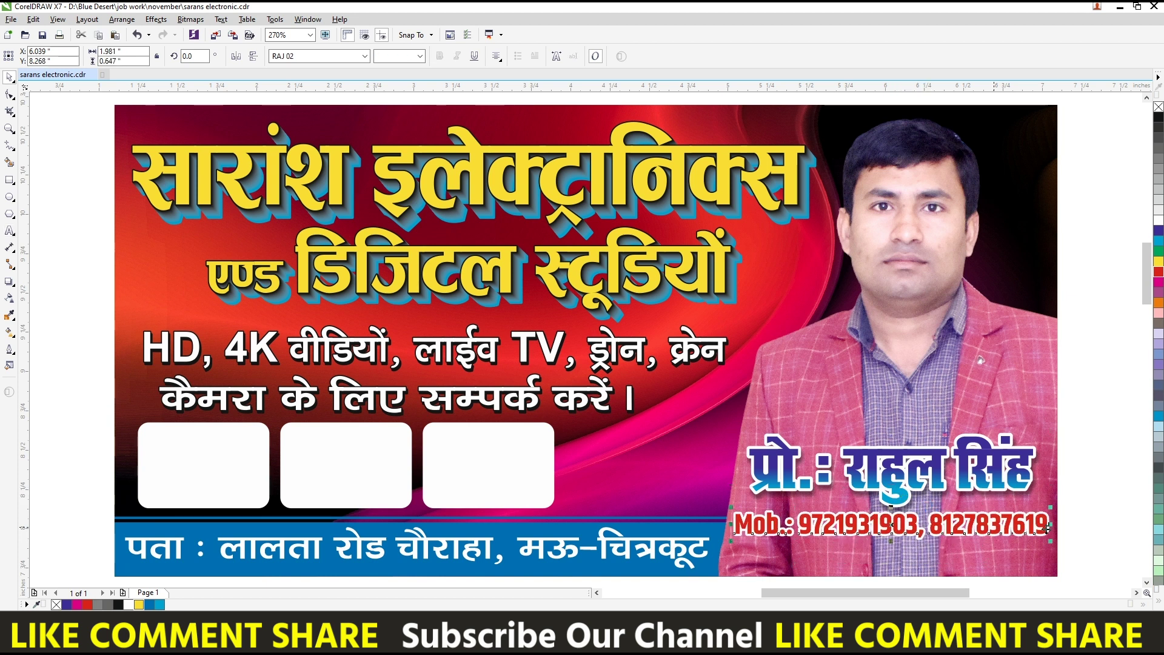
{"action": "type", "text": "Khand"}
{"action": "key", "text": "Return"}
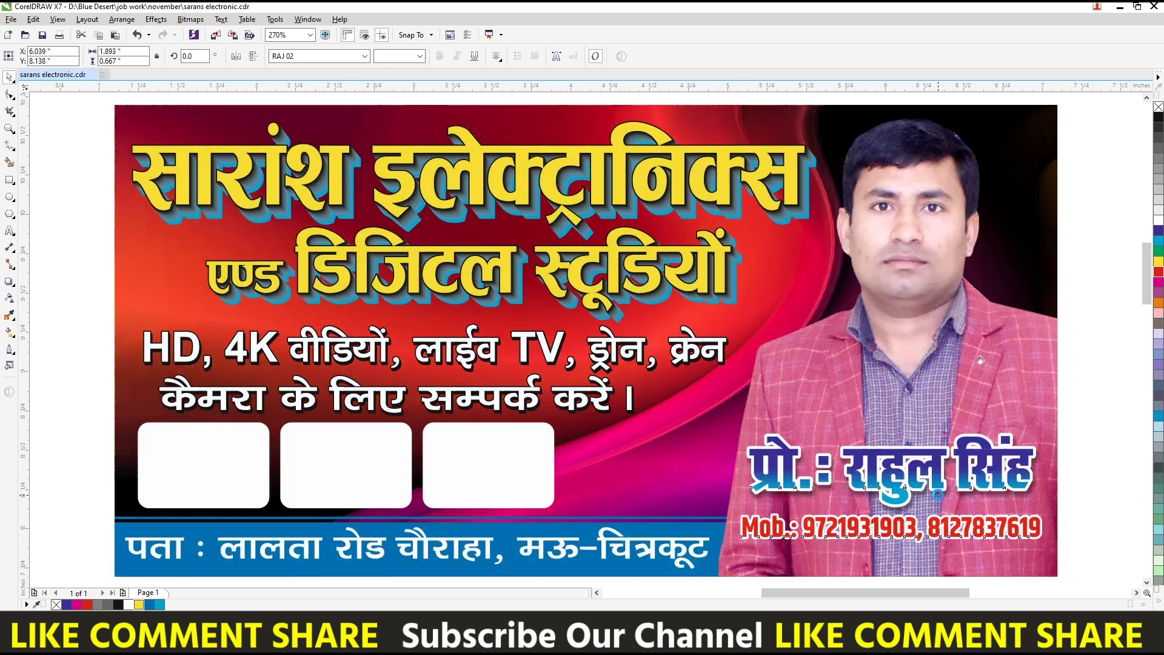
Move the name and numbers lower, narrow the number line slightly and nudge it down.
{"action": "left_click_drag", "start_coordinate": [937, 478], "coordinate": [938, 496]}
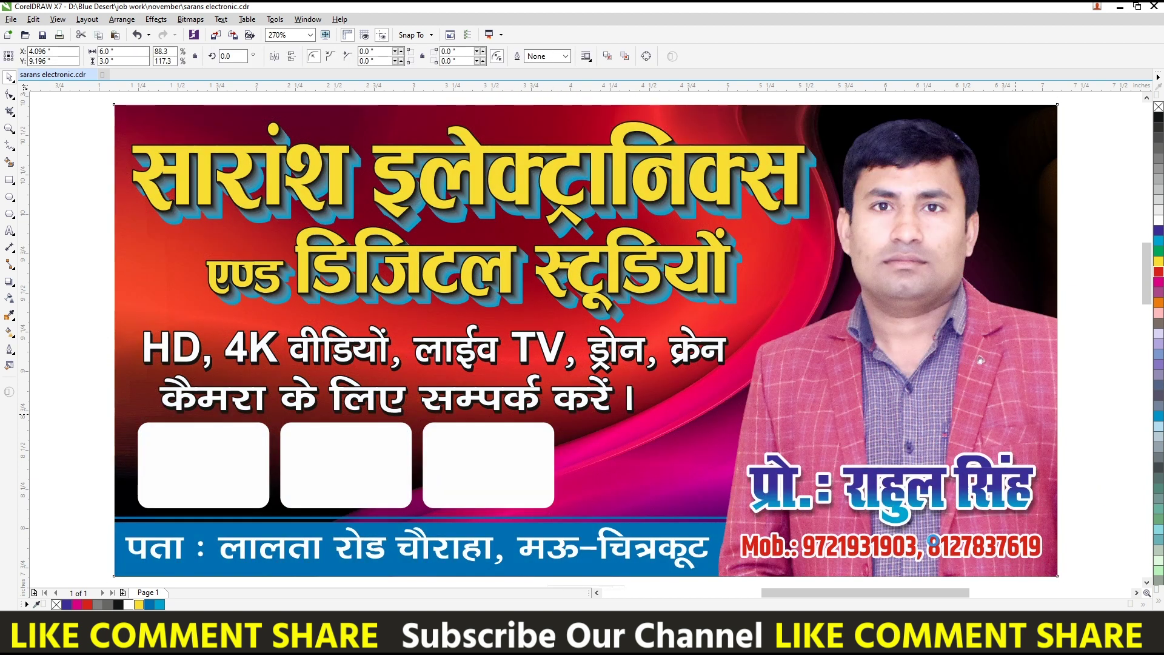
{"action": "key", "text": "Tab"}
{"action": "left_click", "coordinate": [1003, 488]}
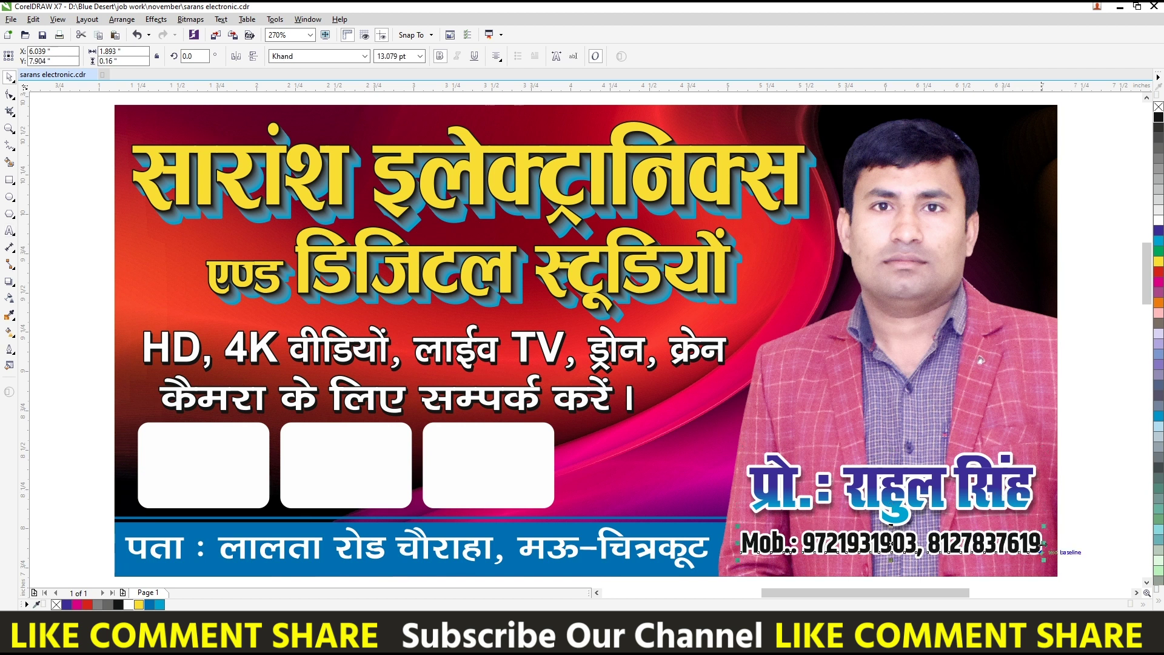
{"action": "left_click_drag", "start_coordinate": [1036, 542], "coordinate": [1029, 541]}
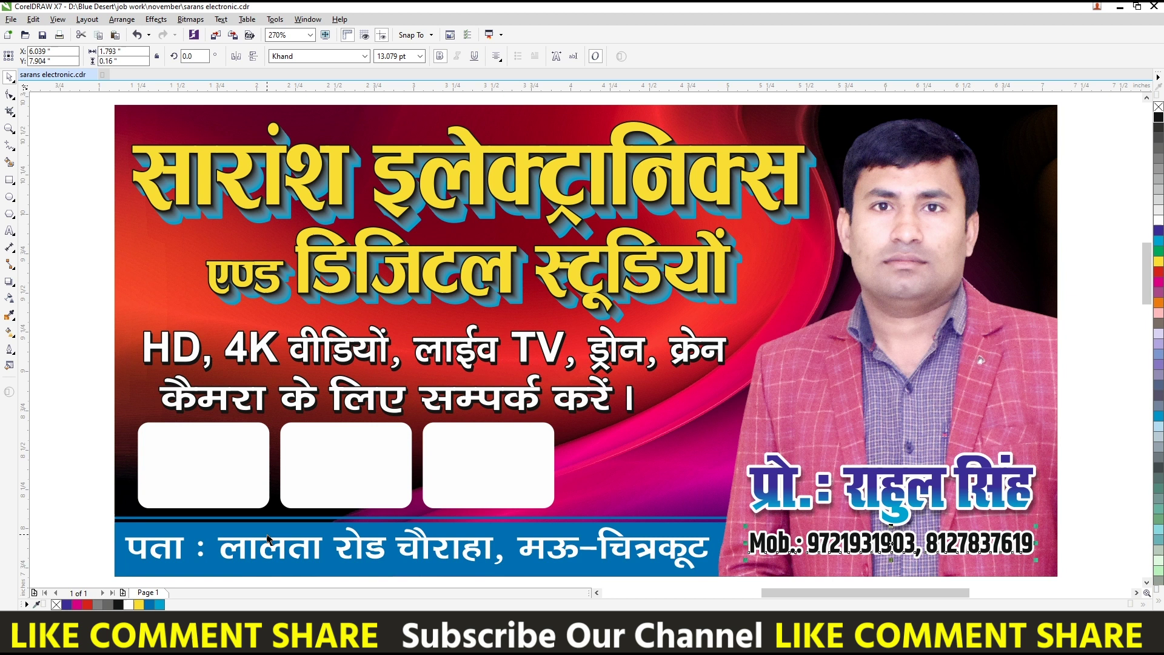
{"action": "key", "text": "Down"}
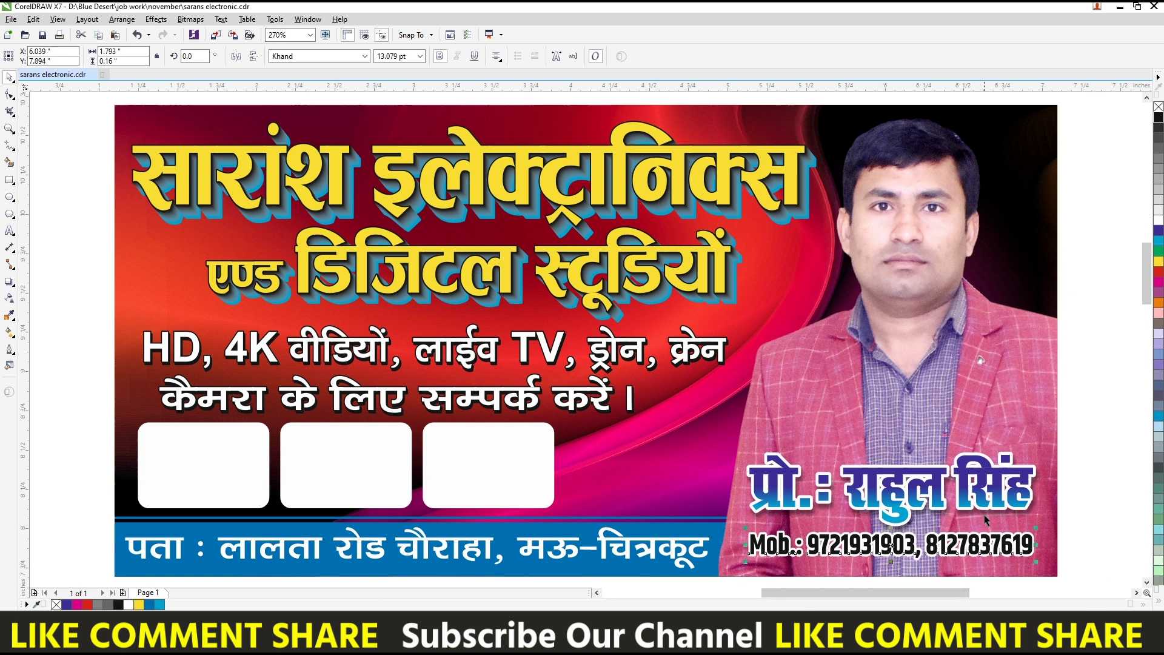
{"action": "left_click", "coordinate": [1101, 539]}
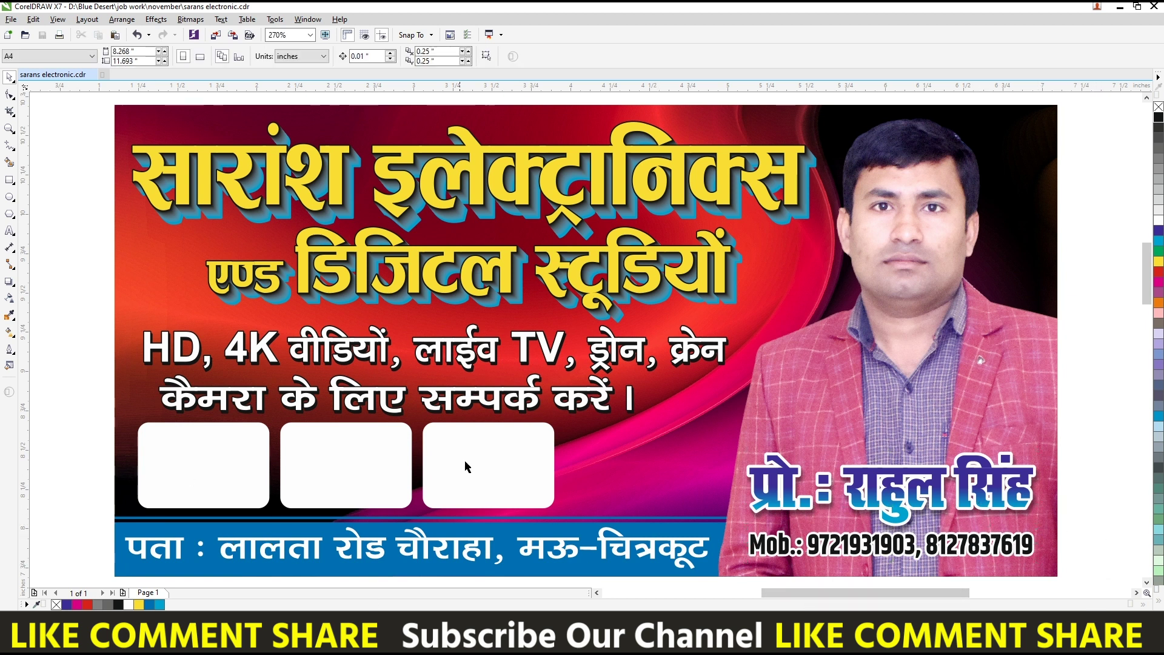
Fill the bottom address band black, after briefly trying magenta.
{"action": "left_click", "coordinate": [898, 474]}
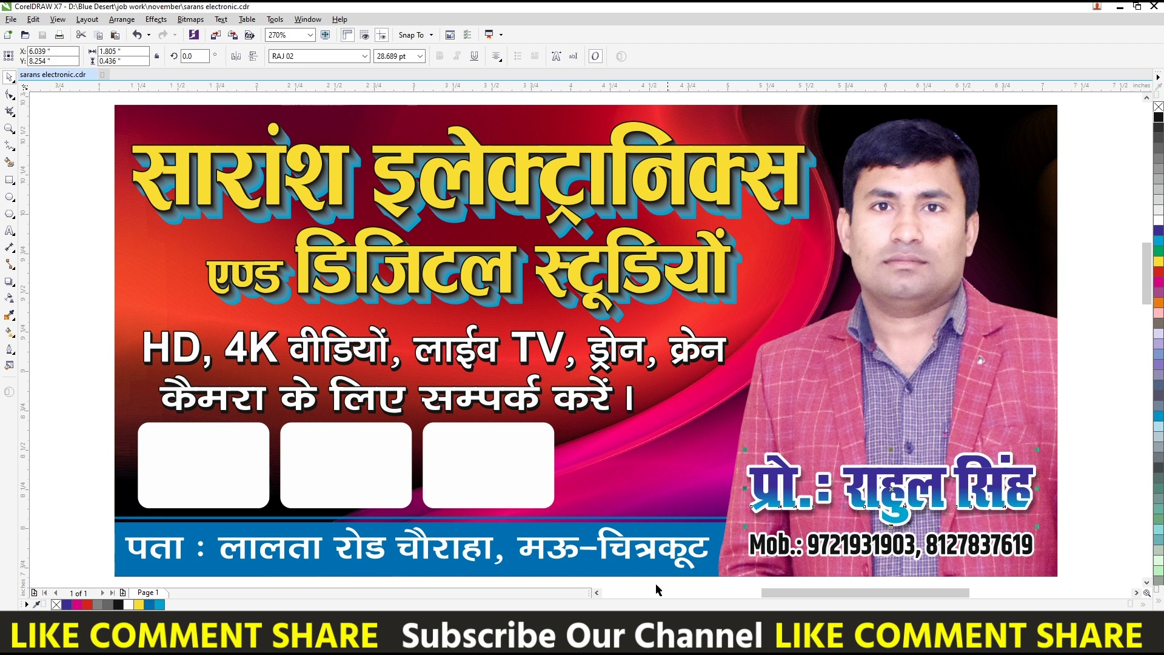
{"action": "left_click", "coordinate": [614, 567]}
{"action": "left_click", "coordinate": [1158, 286]}
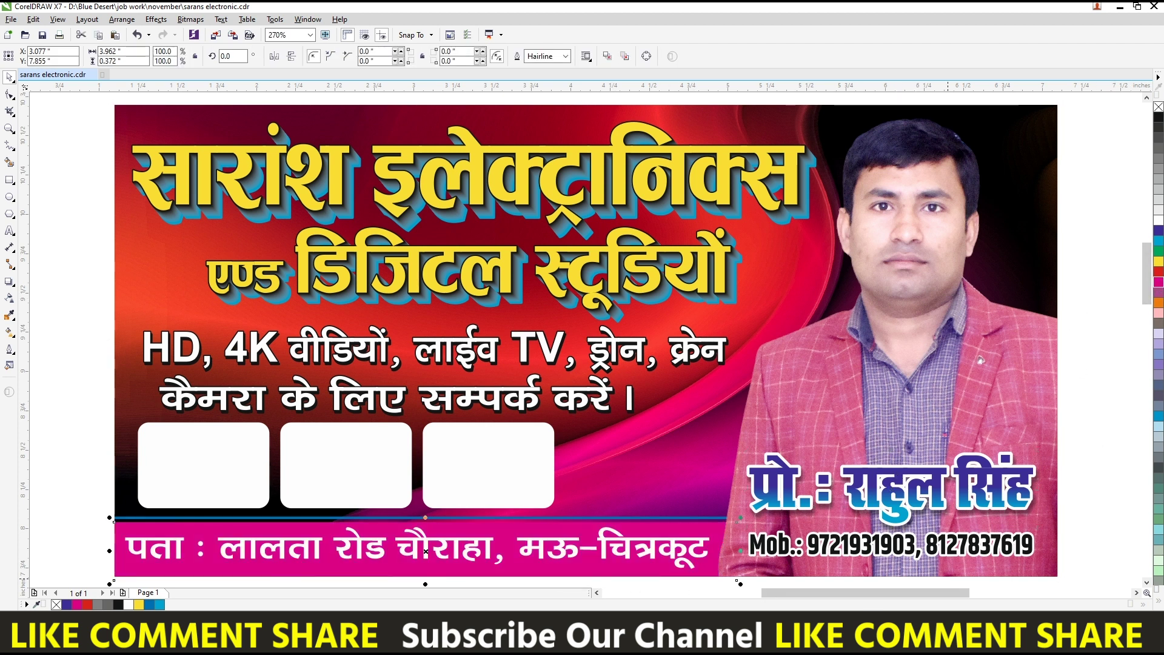
{"action": "left_click", "coordinate": [669, 519]}
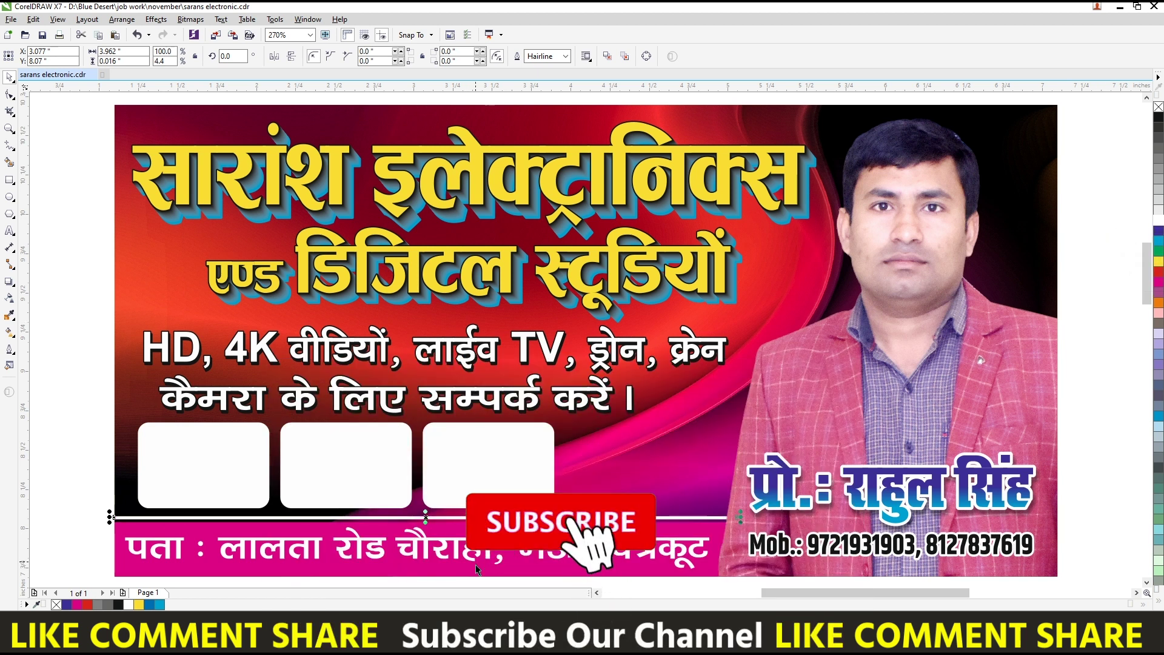
{"action": "left_click", "coordinate": [637, 556]}
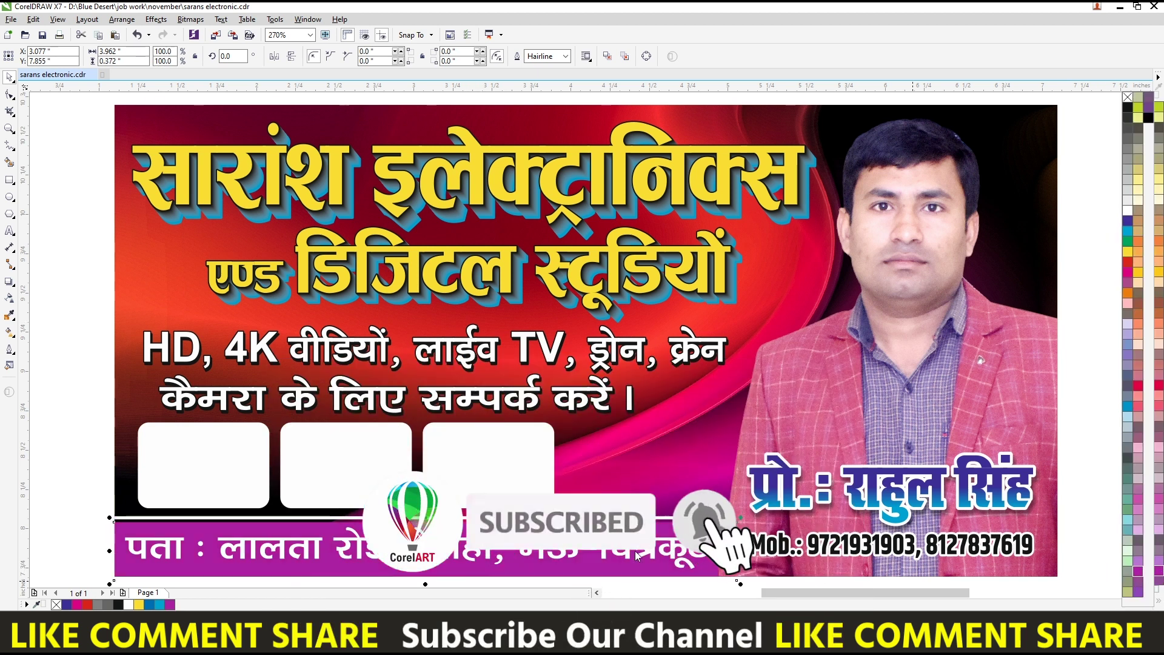
{"action": "left_click", "coordinate": [667, 517]}
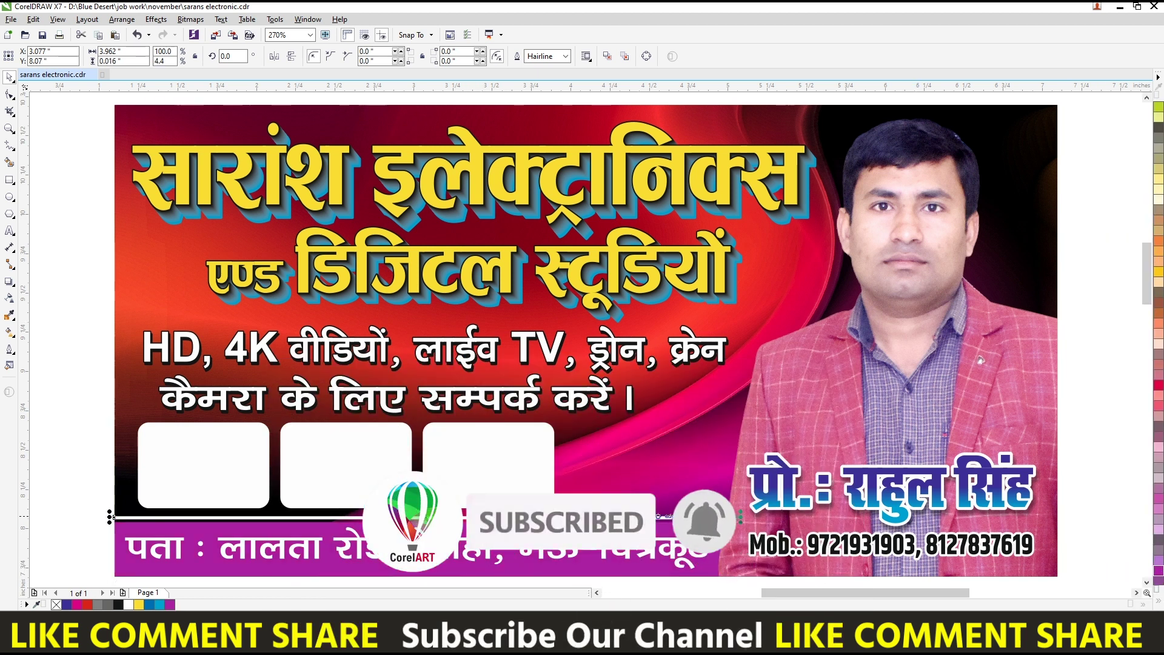
{"action": "left_click", "coordinate": [1160, 586]}
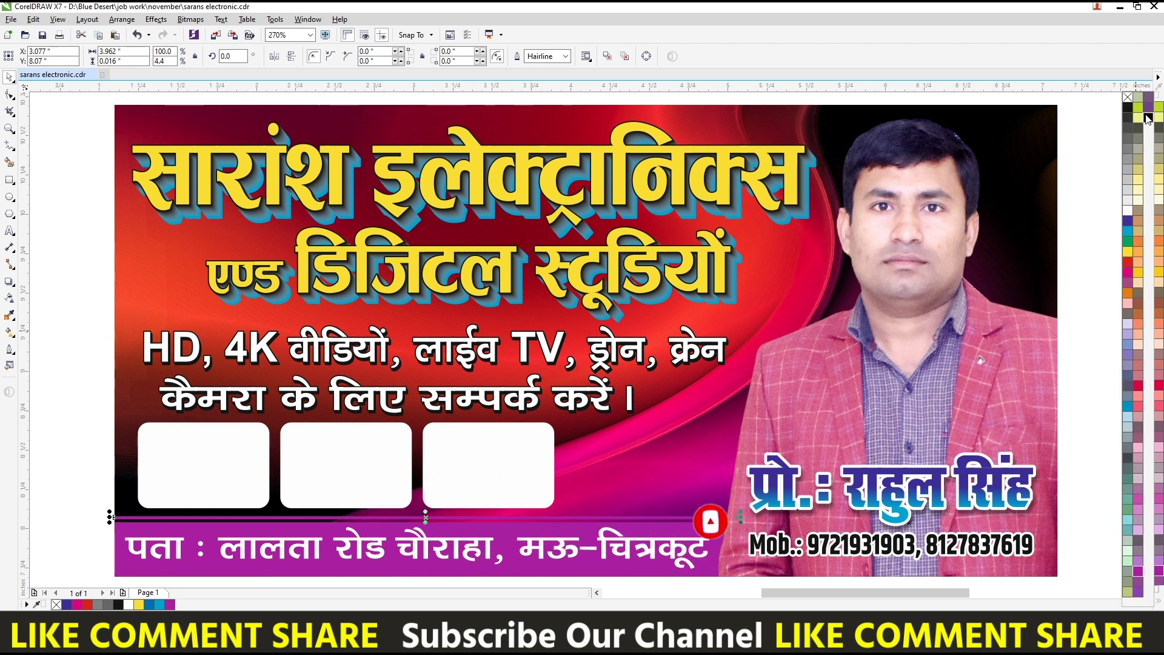
{"action": "left_click_drag", "start_coordinate": [1148, 119], "coordinate": [668, 572]}
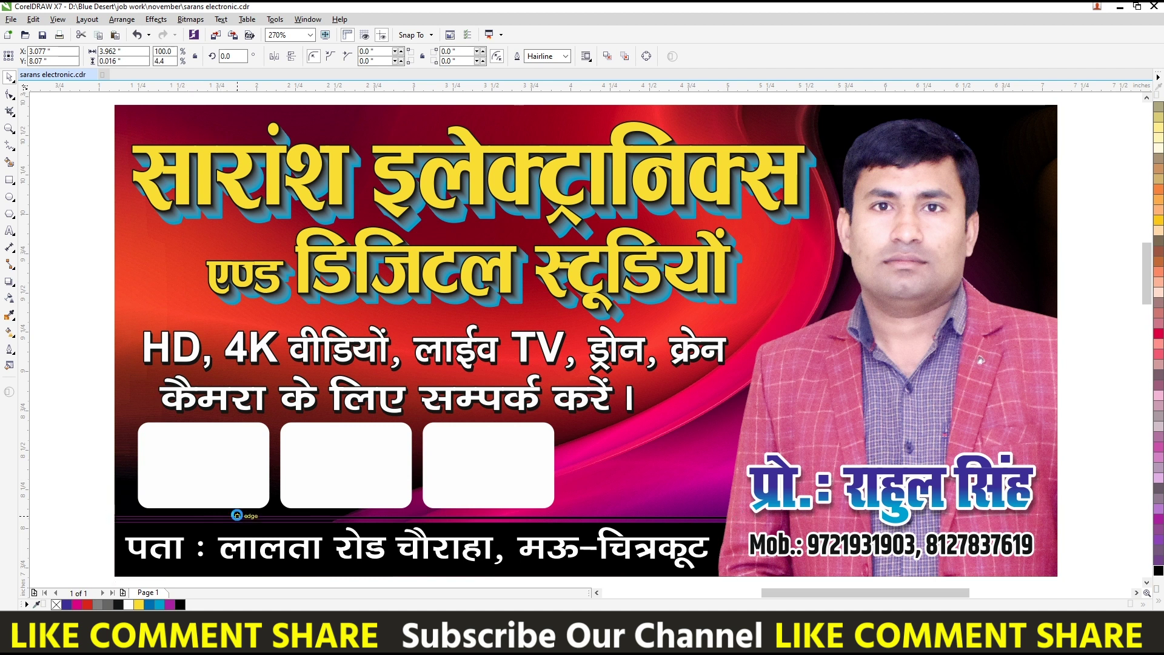
{"action": "key", "text": "Escape"}
{"action": "left_click", "coordinate": [300, 545]}
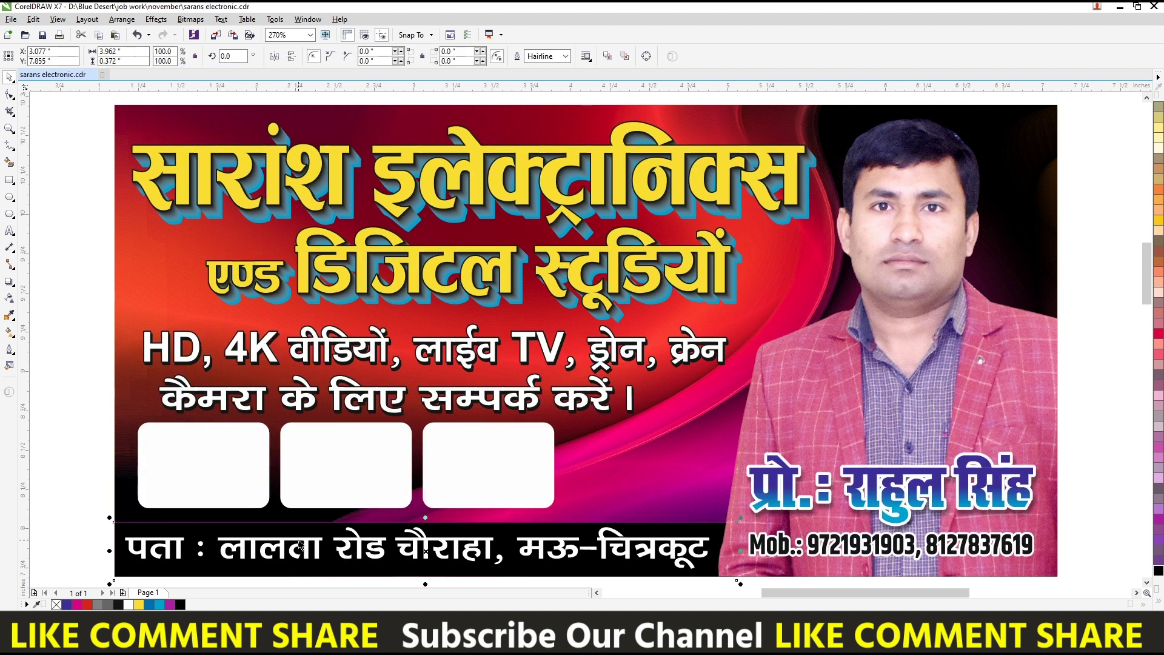
{"action": "left_click", "coordinate": [203, 464]}
Make the three white product boxes slightly taller.
{"action": "left_click", "coordinate": [502, 463], "text": "shift"}
{"action": "left_click", "coordinate": [351, 482], "text": "shift"}
{"action": "left_click_drag", "start_coordinate": [344, 517], "coordinate": [345, 522]}
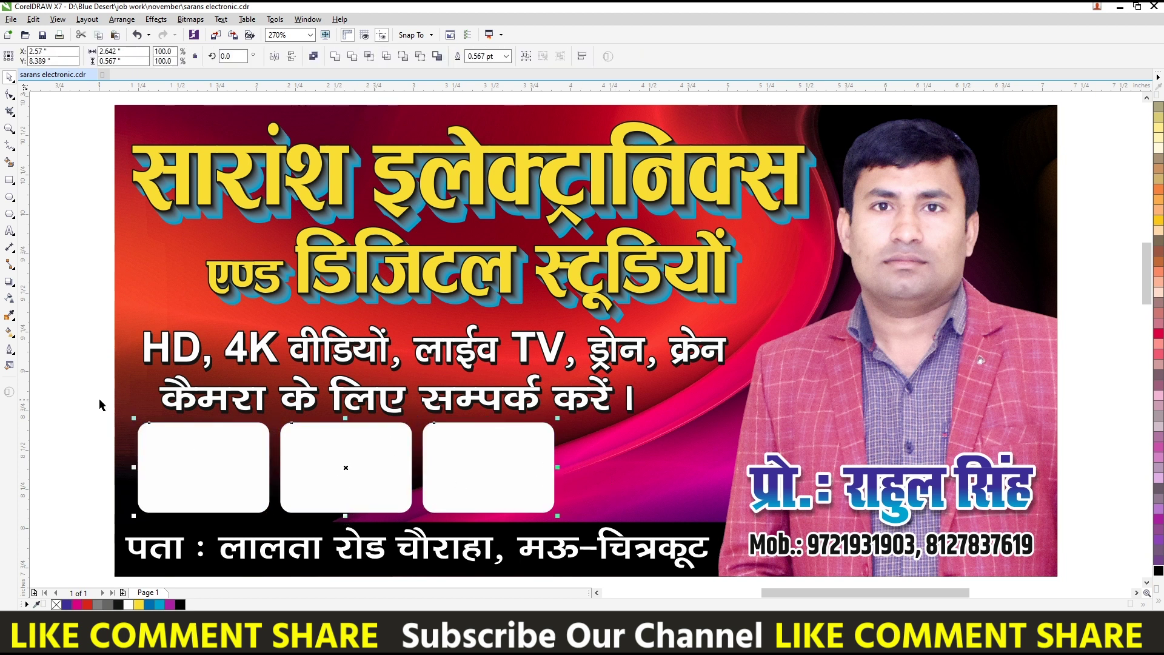
{"action": "left_click", "coordinate": [88, 393]}
Clear the blended blue shadow from the yellow heading.
{"action": "left_click", "coordinate": [306, 294]}
{"action": "left_click", "coordinate": [9, 280]}
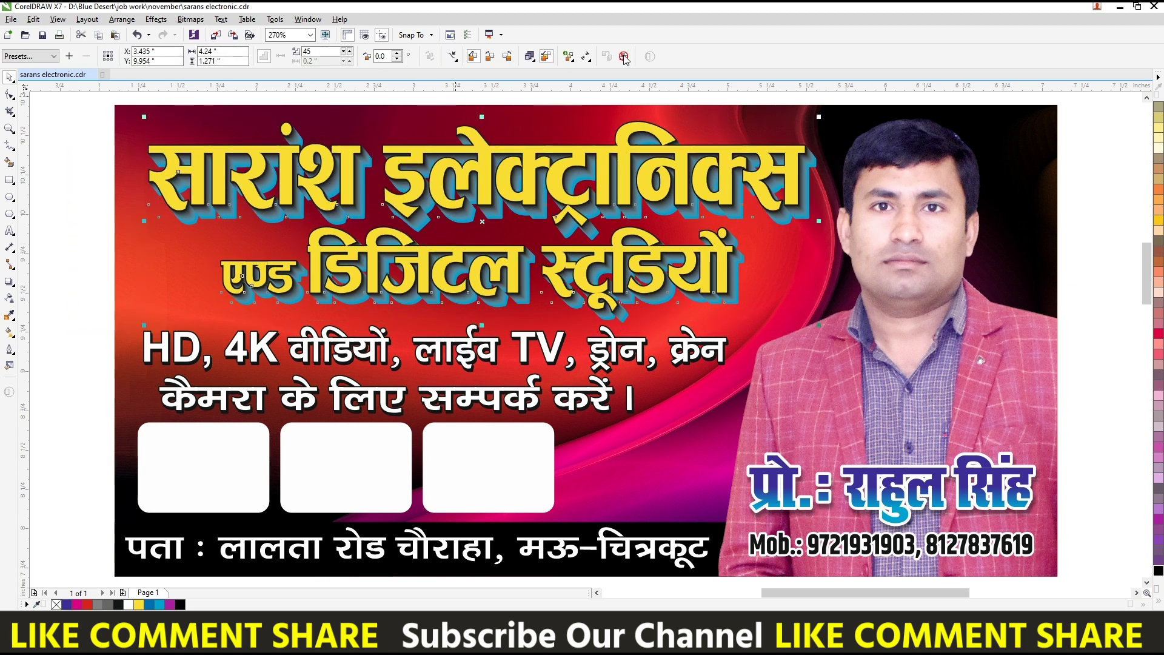
{"action": "left_click", "coordinate": [526, 335]}
{"action": "left_click", "coordinate": [507, 312]}
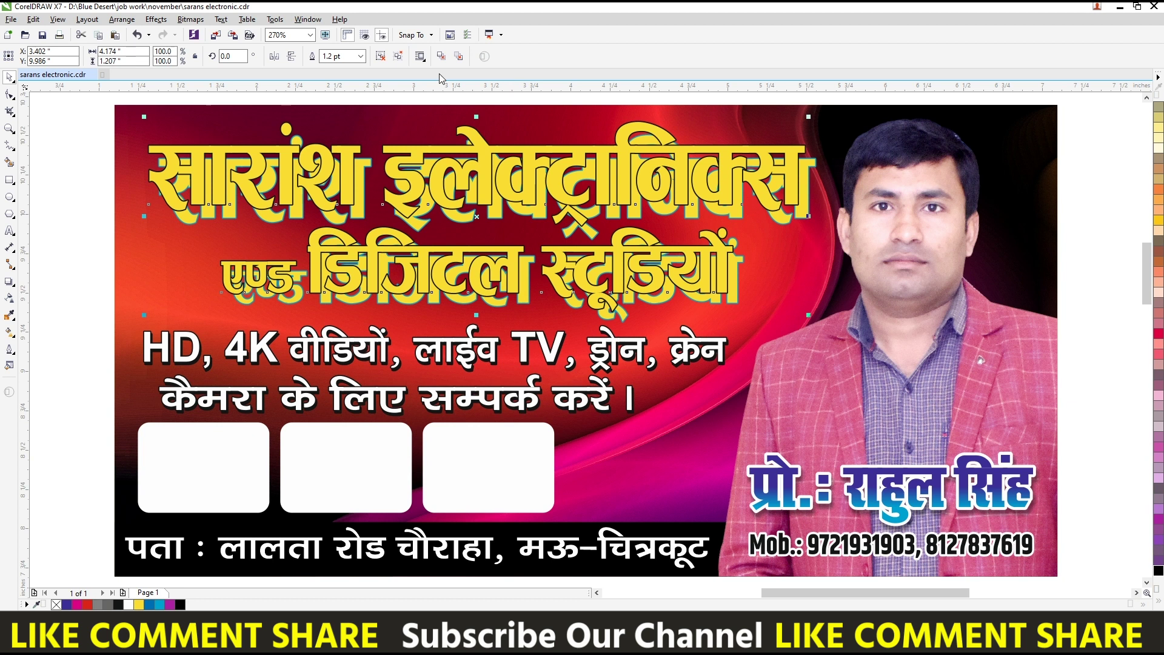
{"action": "left_click", "coordinate": [296, 298]}
Move the second heading line left and delete the top heading's teal contour.
{"action": "left_click", "coordinate": [392, 260]}
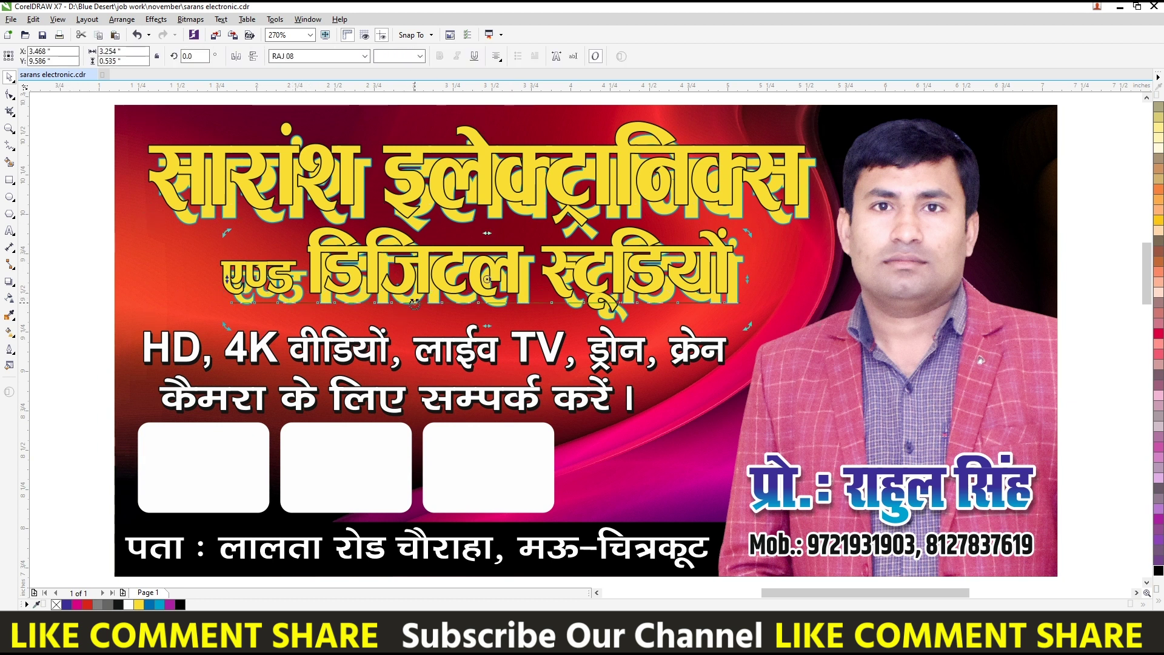
{"action": "left_click_drag", "start_coordinate": [415, 303], "coordinate": [327, 305]}
{"action": "left_click", "coordinate": [625, 218]}
{"action": "key", "text": "Delete"}
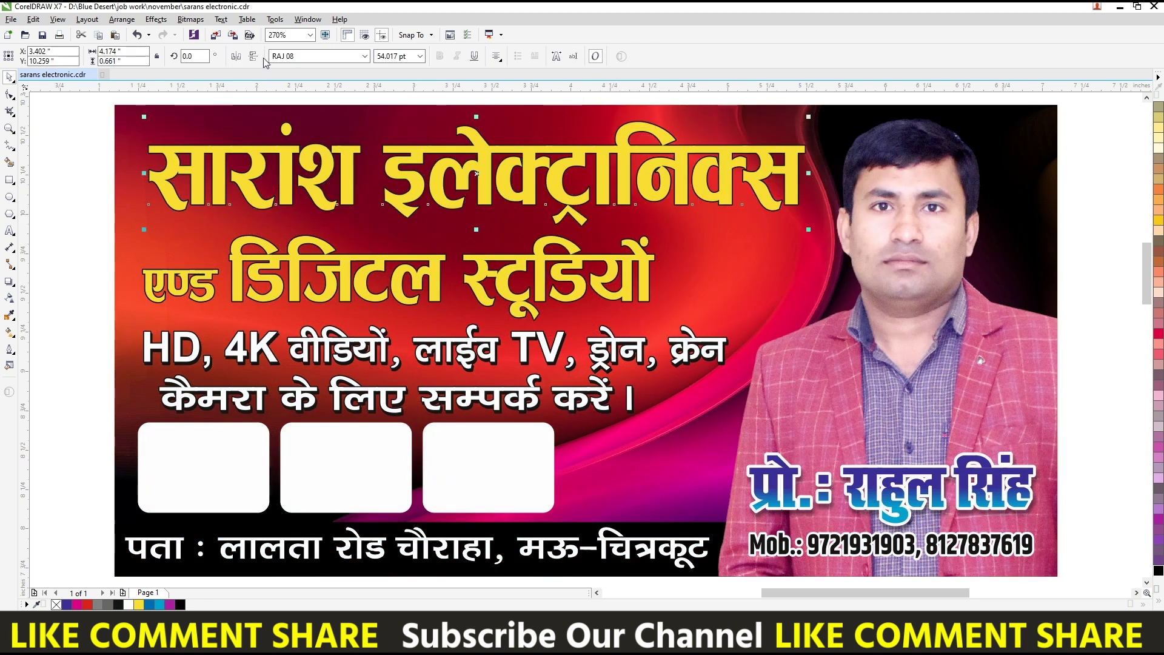
Set the heading in the RAJ 08 font and retype its wrong '(' glyph as 'z'.
{"action": "left_click", "coordinate": [365, 56]}
{"action": "type", "text": "A-s"}
{"action": "scroll", "coordinate": [397, 273], "scroll_direction": "up", "scroll_amount": 10}
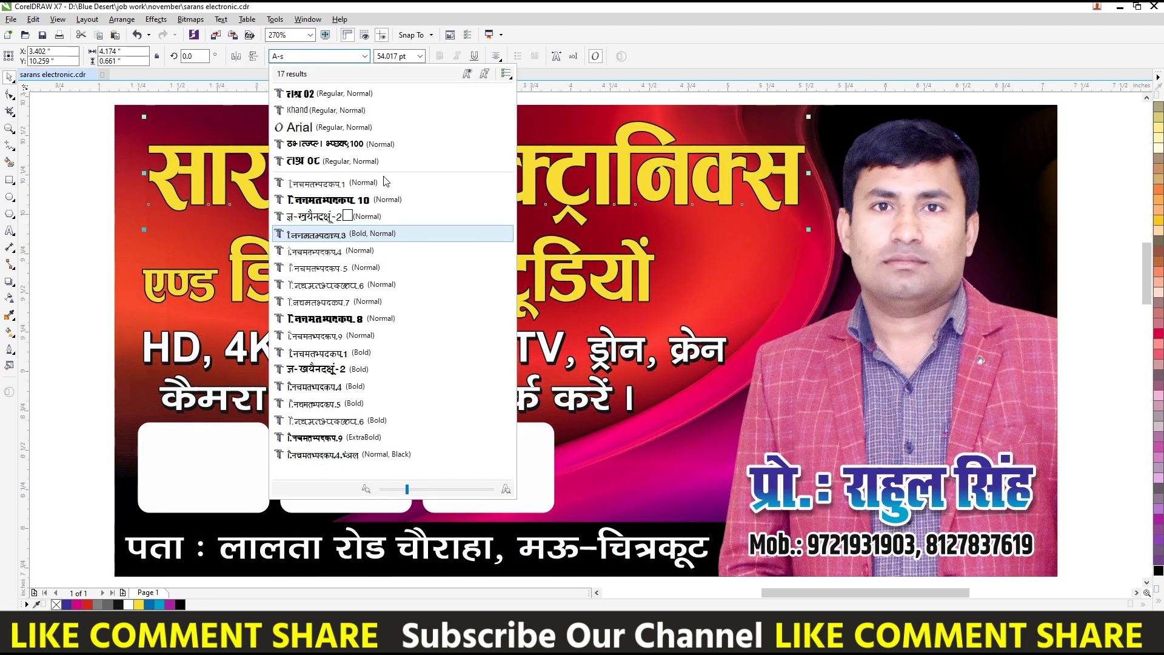
{"action": "left_click", "coordinate": [396, 205]}
{"action": "double_click", "coordinate": [631, 172]}
{"action": "left_click_drag", "start_coordinate": [631, 173], "coordinate": [574, 173]}
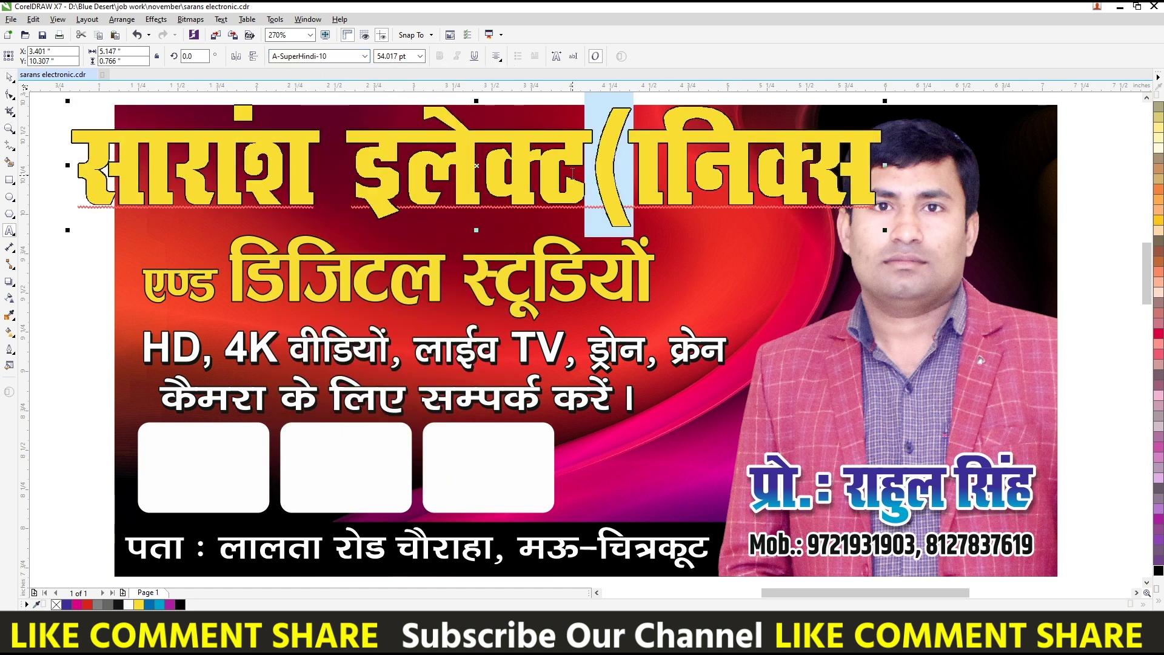
{"action": "type", "text": "z"}
{"action": "key", "text": "Escape"}
Make the heading narrower and shorter, and extend its last stroke down with the Shape tool.
{"action": "left_click_drag", "start_coordinate": [89, 165], "coordinate": [131, 179]}
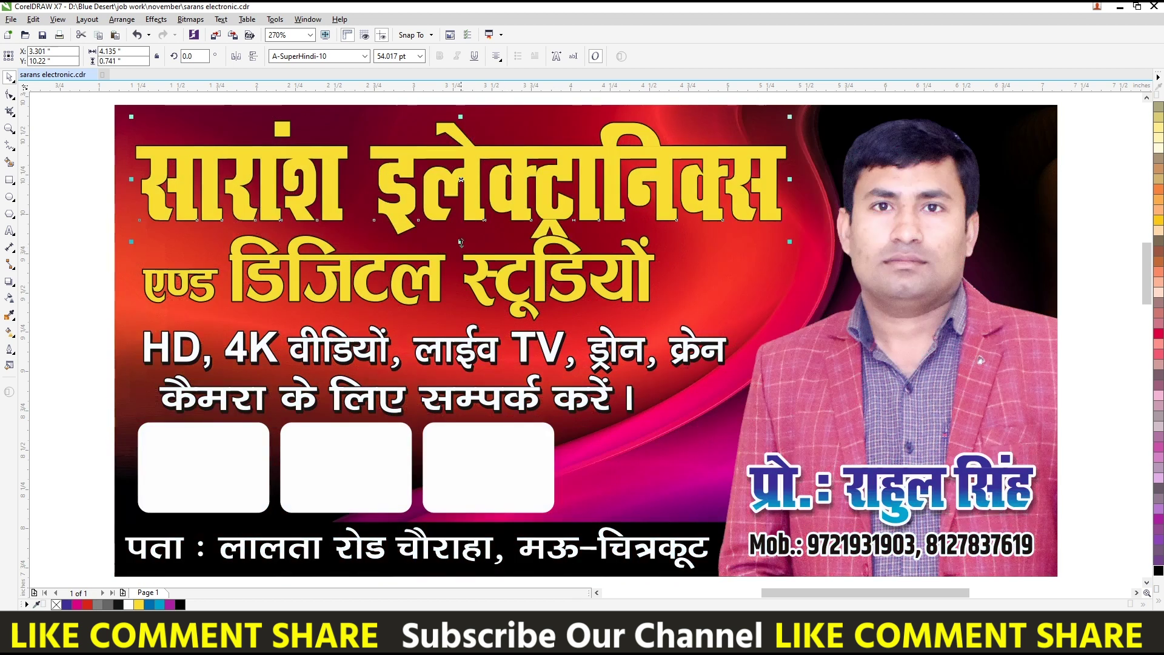
{"action": "left_click_drag", "start_coordinate": [461, 242], "coordinate": [461, 233]}
{"action": "left_click", "coordinate": [664, 273]}
{"action": "left_click", "coordinate": [769, 212]}
{"action": "key", "text": "F10"}
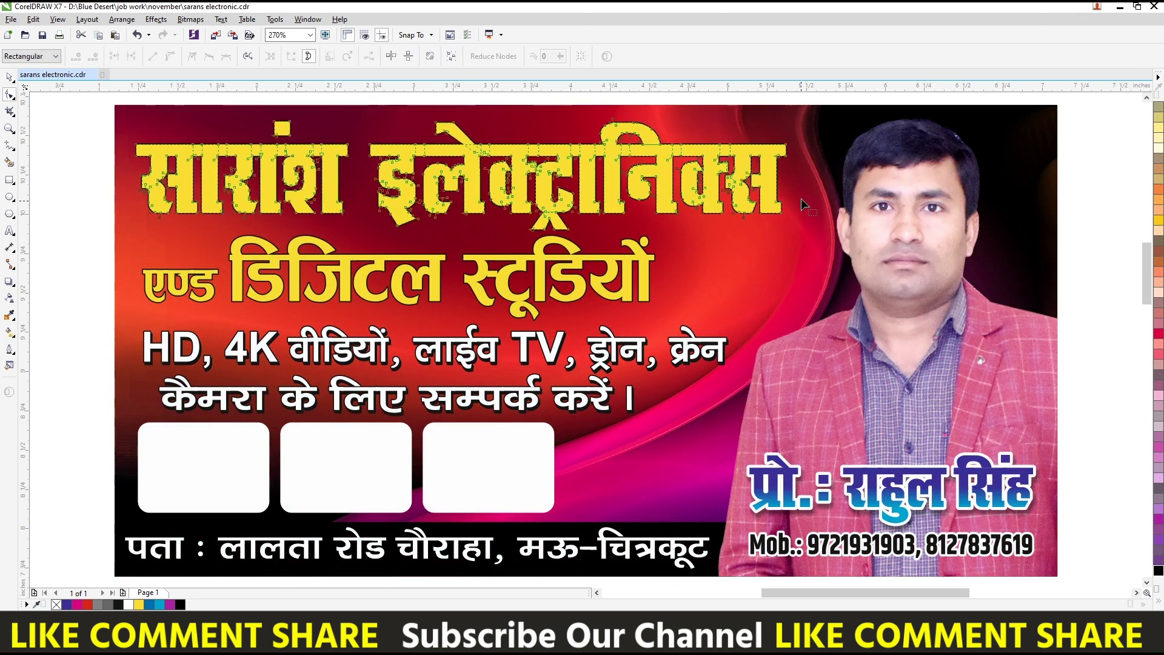
{"action": "left_click_drag", "start_coordinate": [770, 215], "coordinate": [770, 318]}
Stretch the second text line wider.
{"action": "key", "text": "space"}
{"action": "left_click", "coordinate": [636, 273]}
{"action": "left_click_drag", "start_coordinate": [658, 276], "coordinate": [742, 288]}
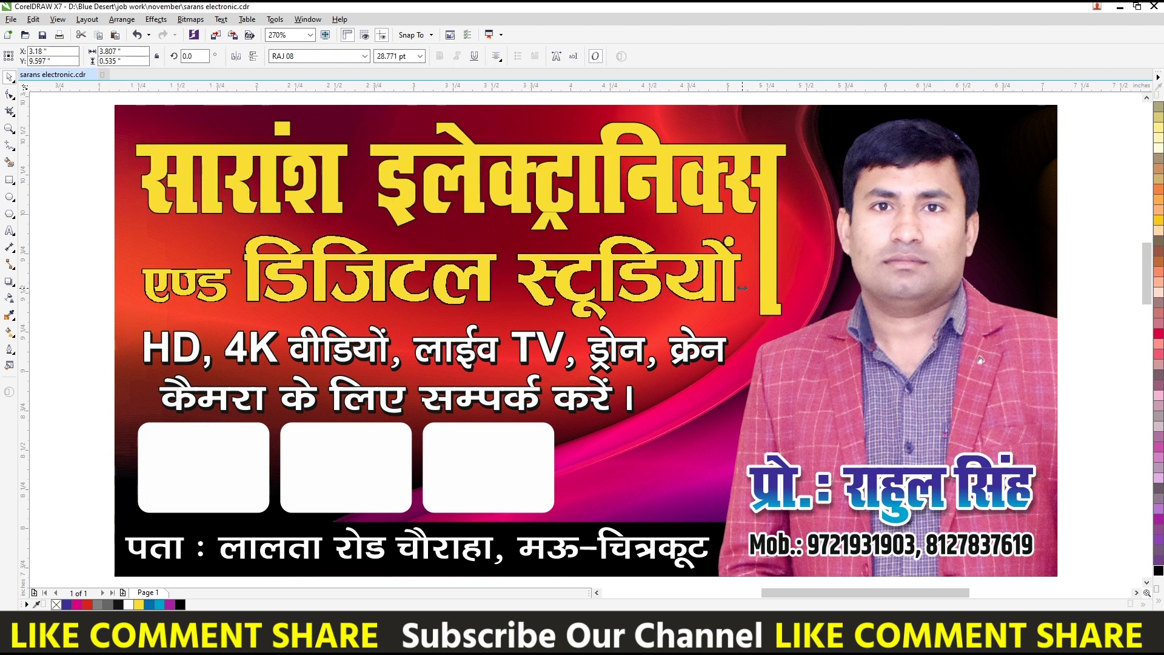
{"action": "key", "text": "ctrl+z"}
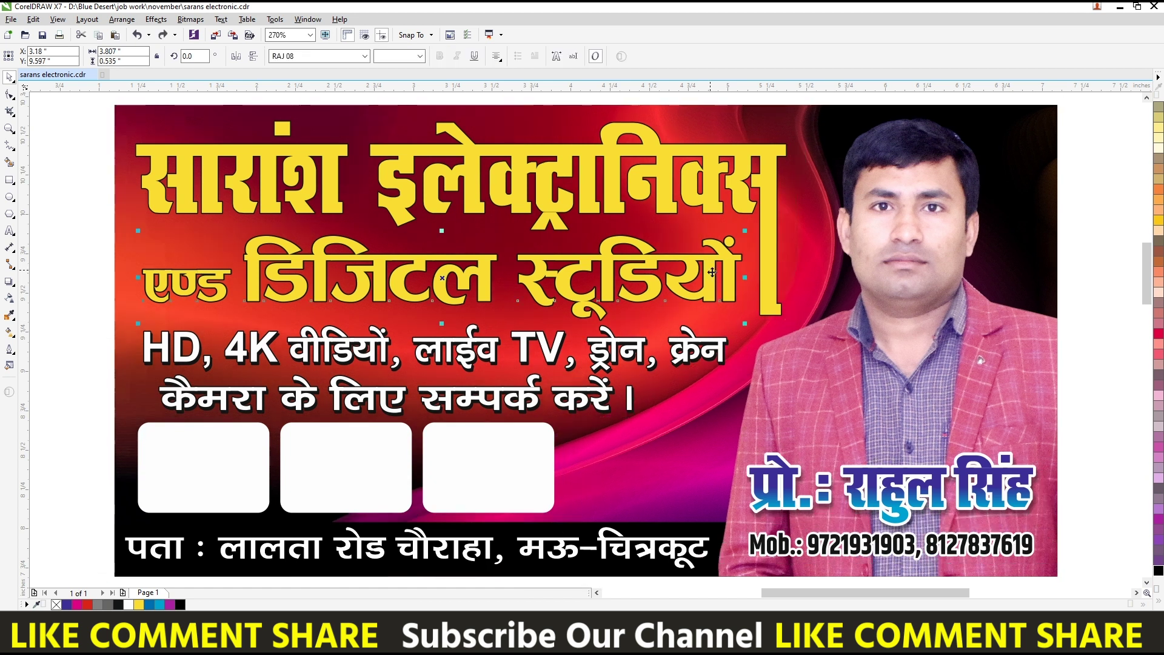
{"action": "key", "text": "ctrl+shift+z"}
{"action": "key", "text": "F6"}
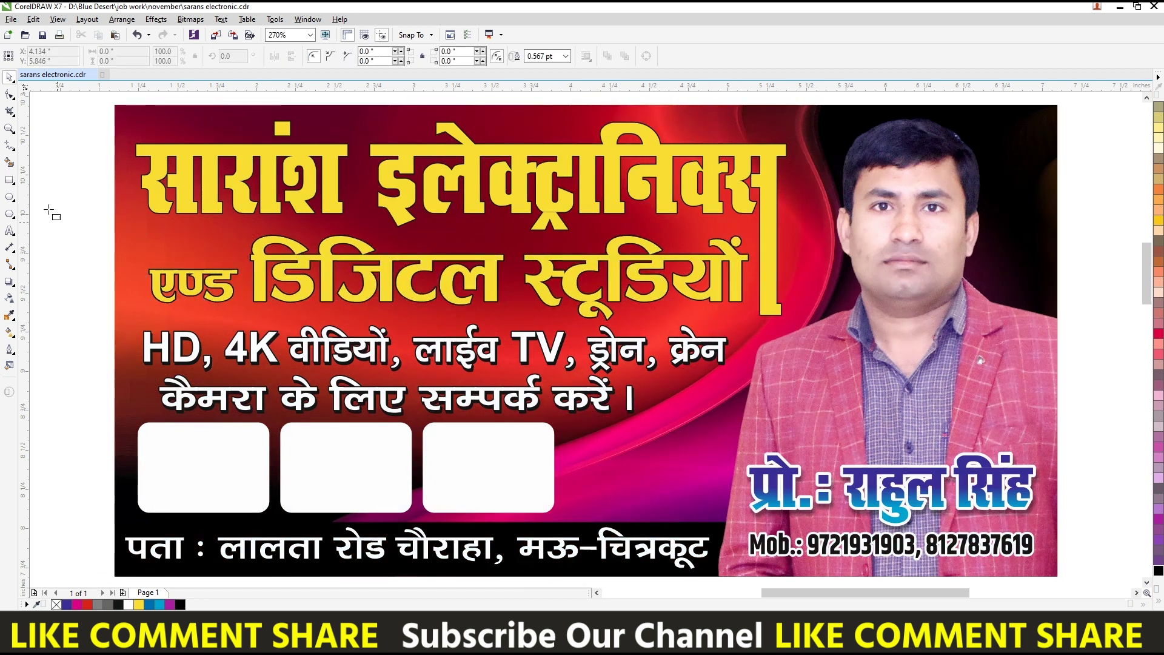
Draw a purple band across the second text line and send it behind the text.
{"action": "left_click_drag", "start_coordinate": [115, 240], "coordinate": [781, 315]}
{"action": "key", "text": "space"}
{"action": "left_click", "coordinate": [1159, 229]}
{"action": "left_click_drag", "start_coordinate": [437, 237], "coordinate": [437, 228]}
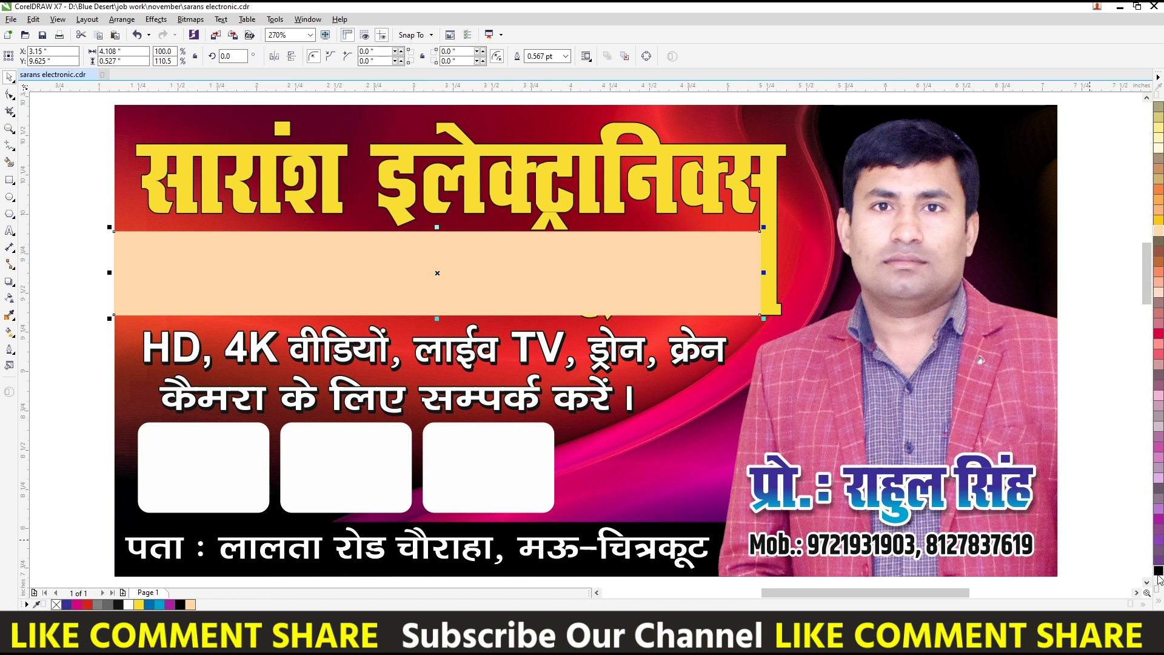
{"action": "left_click", "coordinate": [1157, 521]}
{"action": "key", "text": "ctrl+Page_Down"}
{"action": "left_click", "coordinate": [447, 267]}
Fill the main heading white and convert it to a bitmap.
{"action": "left_click", "coordinate": [584, 188]}
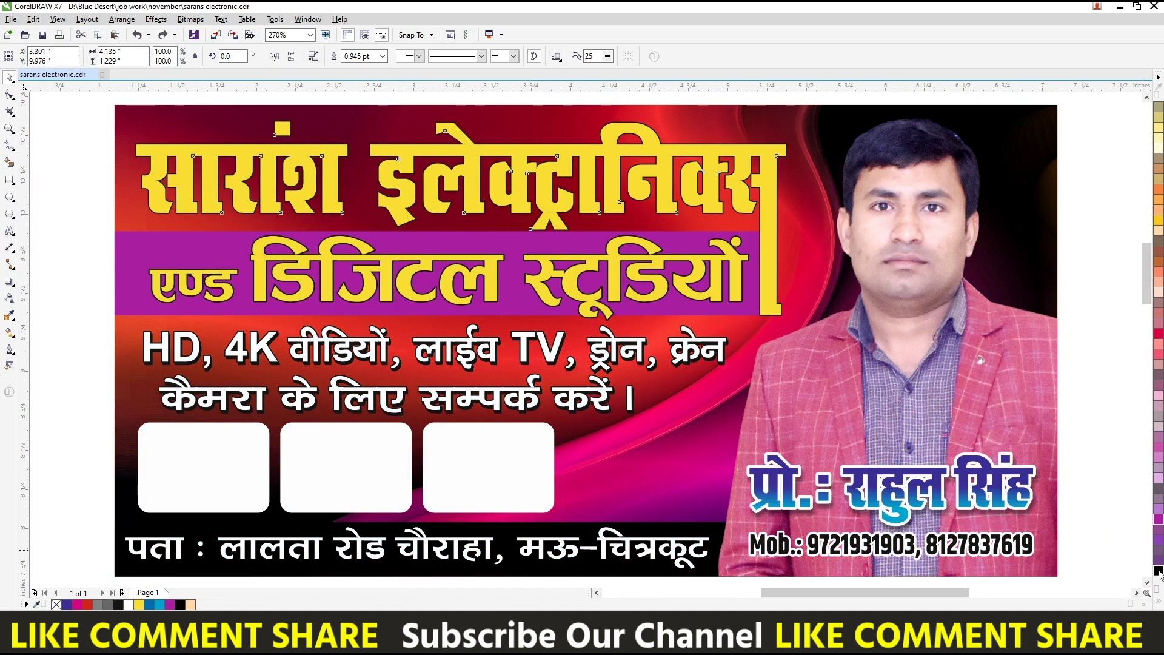
{"action": "left_click", "coordinate": [1158, 571]}
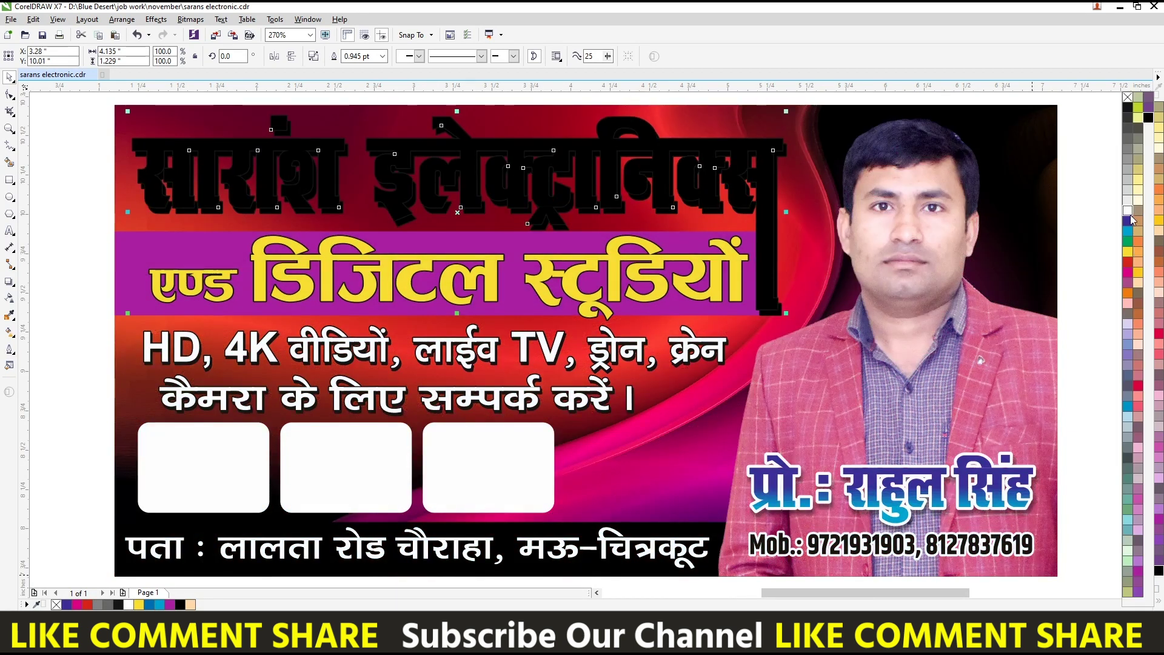
{"action": "left_click", "coordinate": [1129, 212]}
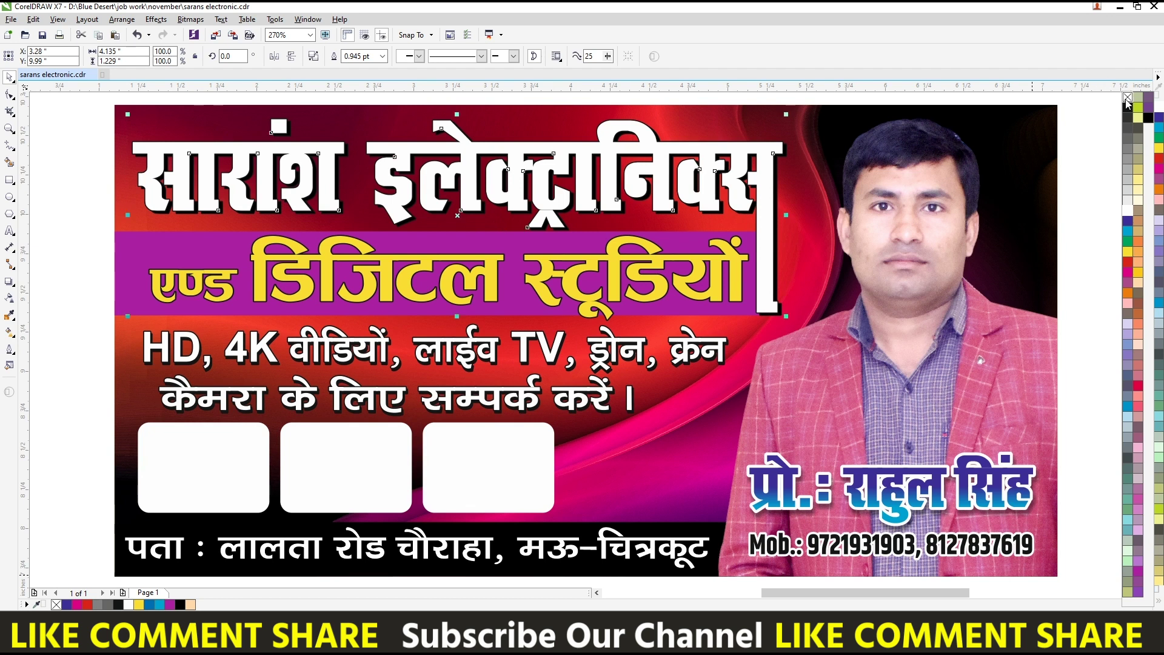
{"action": "key", "text": "alt+b"}
{"action": "key", "text": "Return"}
{"action": "key", "text": "Return"}
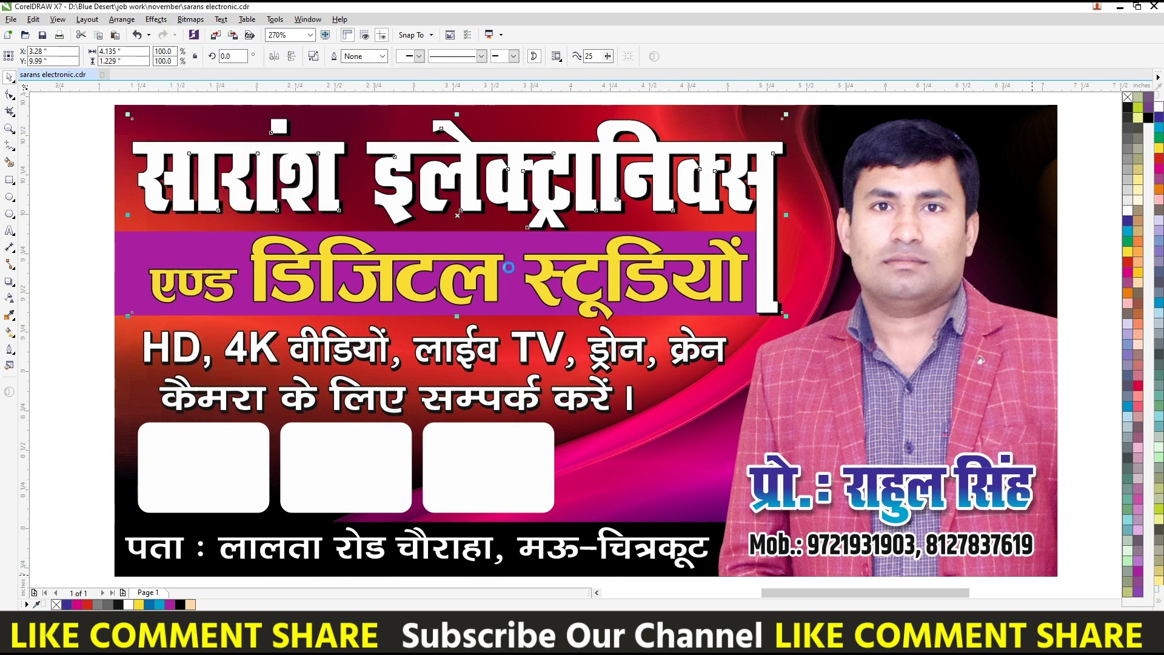
{"action": "left_click", "coordinate": [191, 19]}
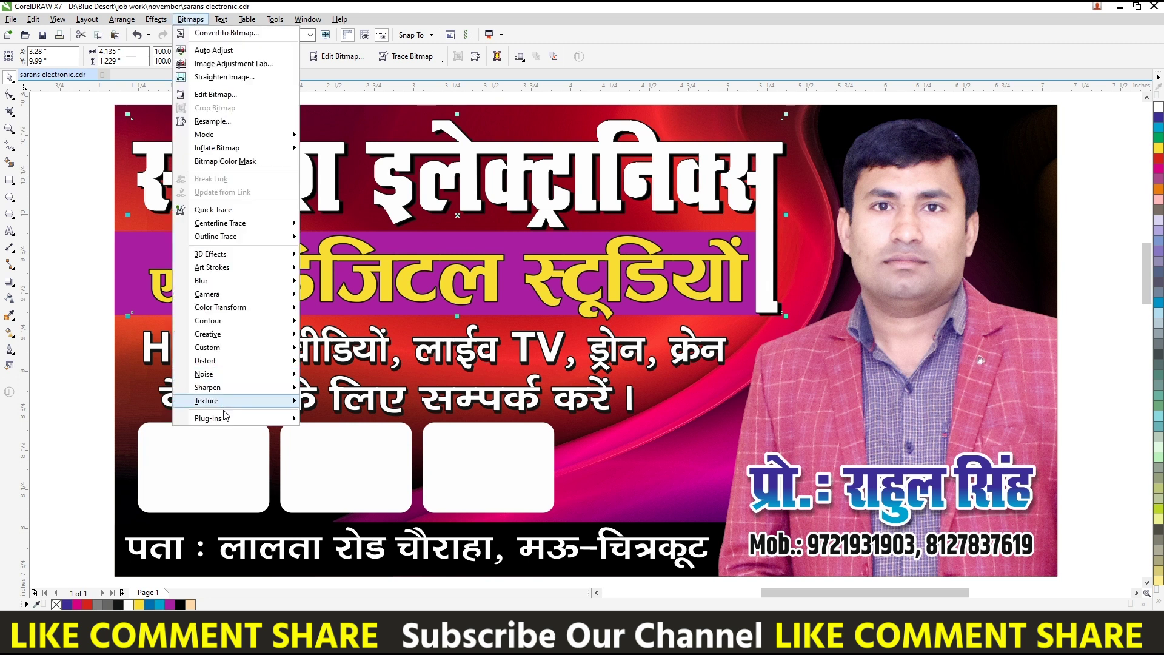
Texture the heading with Elephant Skin, then Plastic at depth 4.
{"action": "mouse_move", "coordinate": [207, 400]}
{"action": "left_click", "coordinate": [327, 418]}
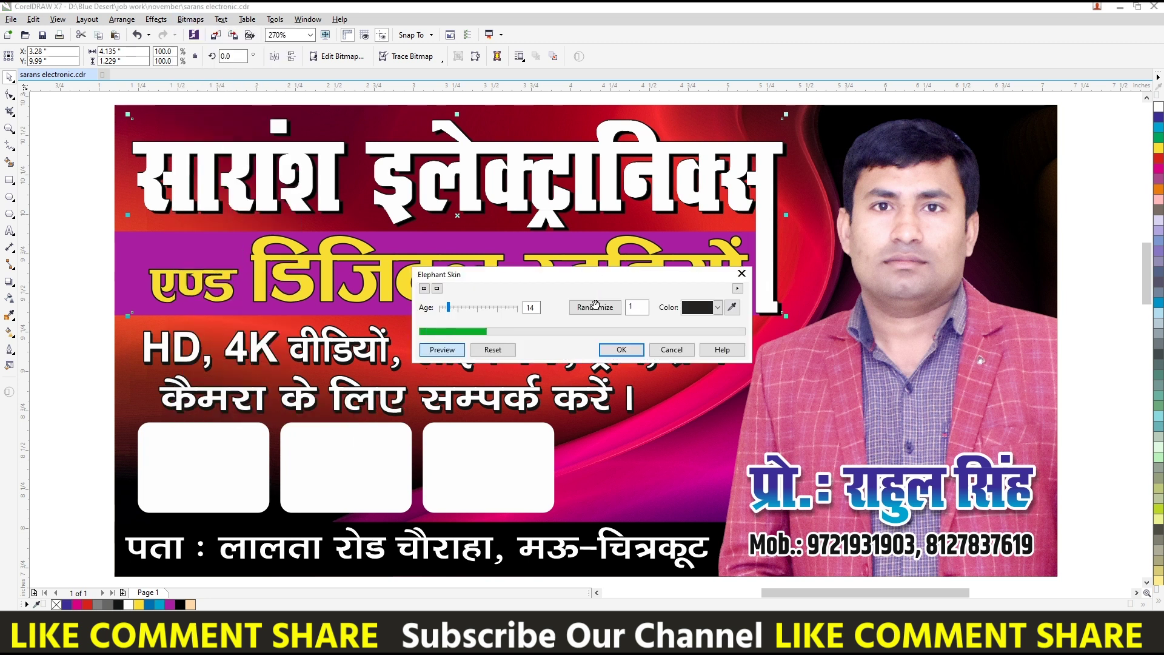
{"action": "left_click", "coordinate": [621, 349]}
{"action": "left_click", "coordinate": [191, 20]}
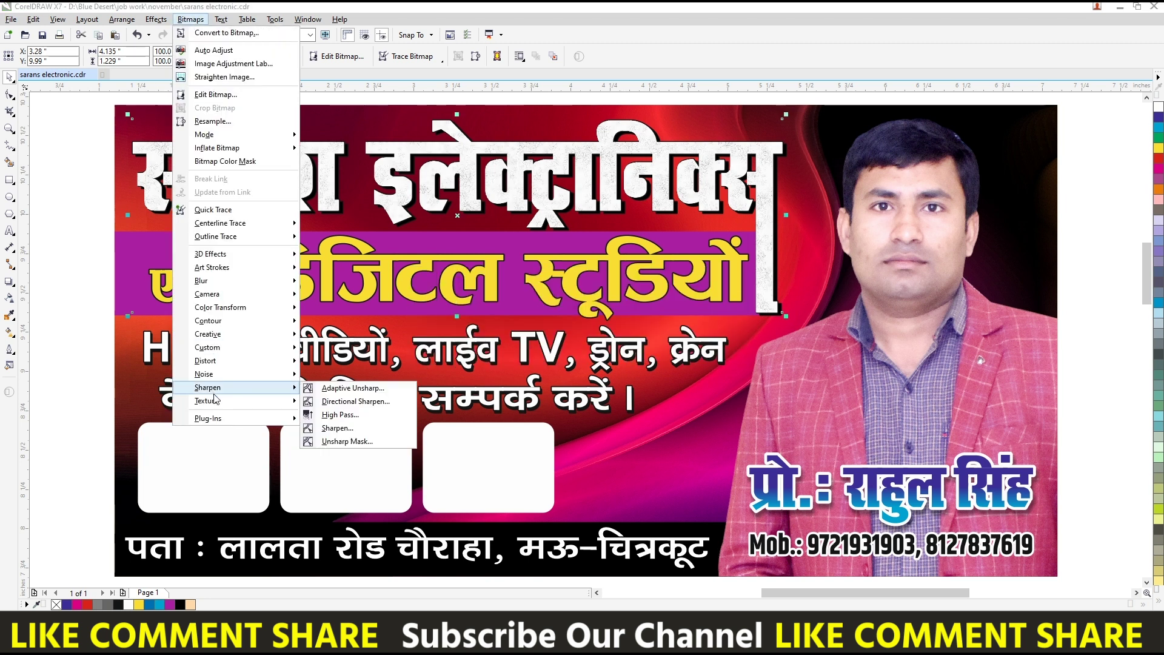
{"action": "mouse_move", "coordinate": [207, 400]}
{"action": "left_click", "coordinate": [351, 444]}
{"action": "left_click", "coordinate": [479, 297]}
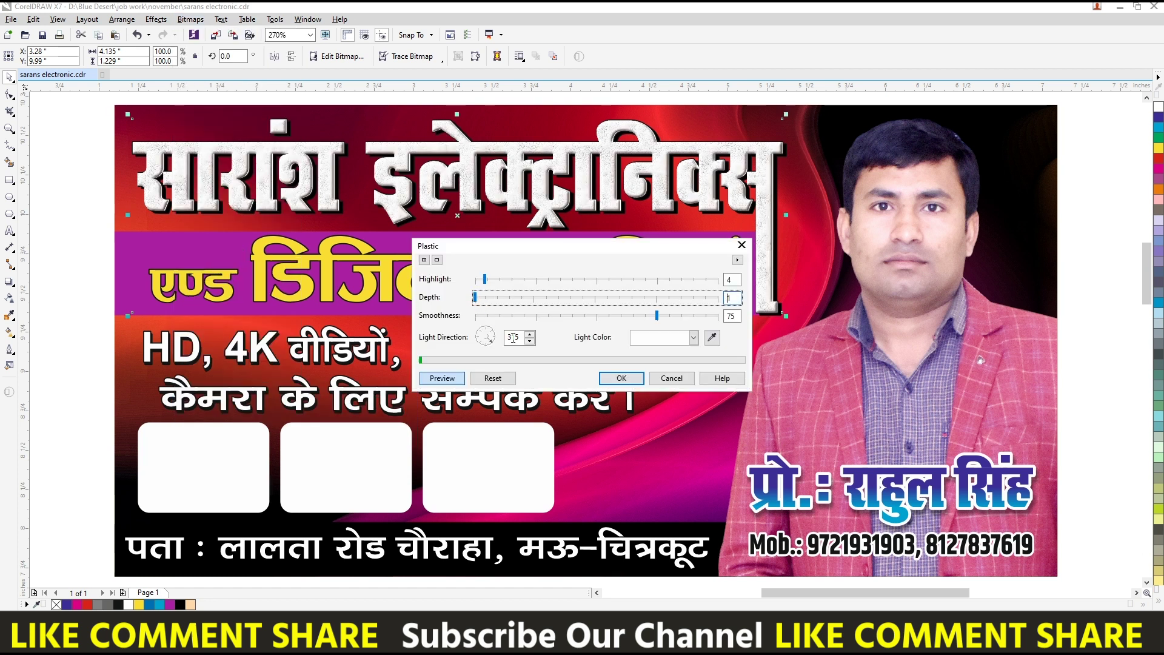
{"action": "left_click", "coordinate": [621, 378]}
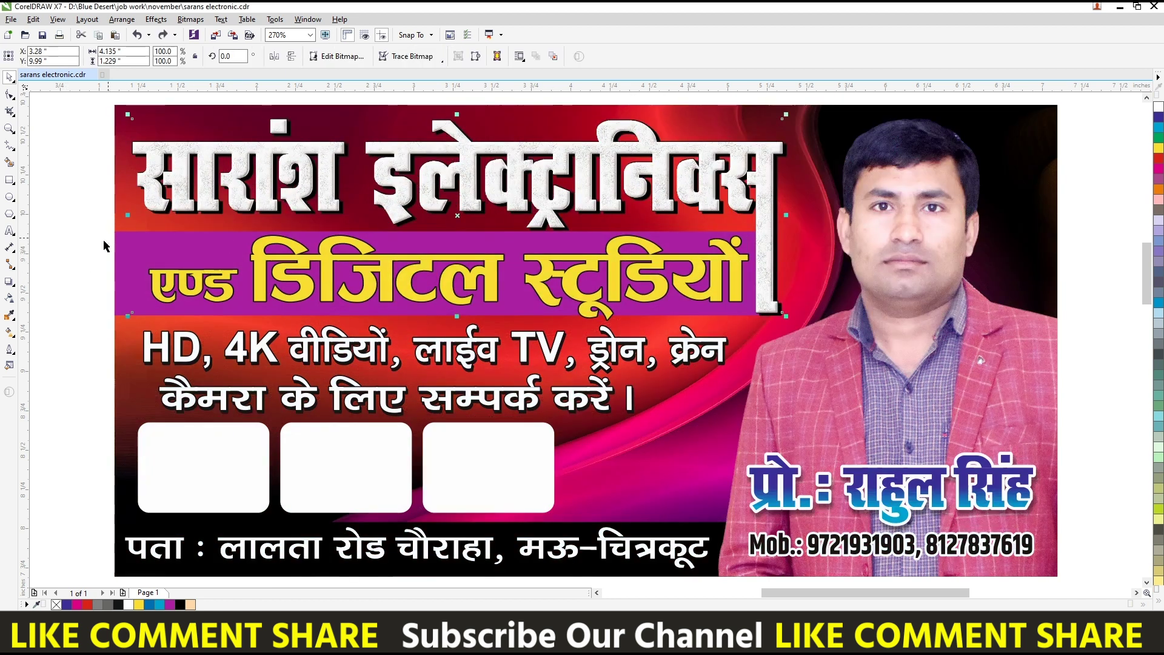
Nudge the band text left and try a black outline on it, then undo it.
{"action": "left_click", "coordinate": [349, 263]}
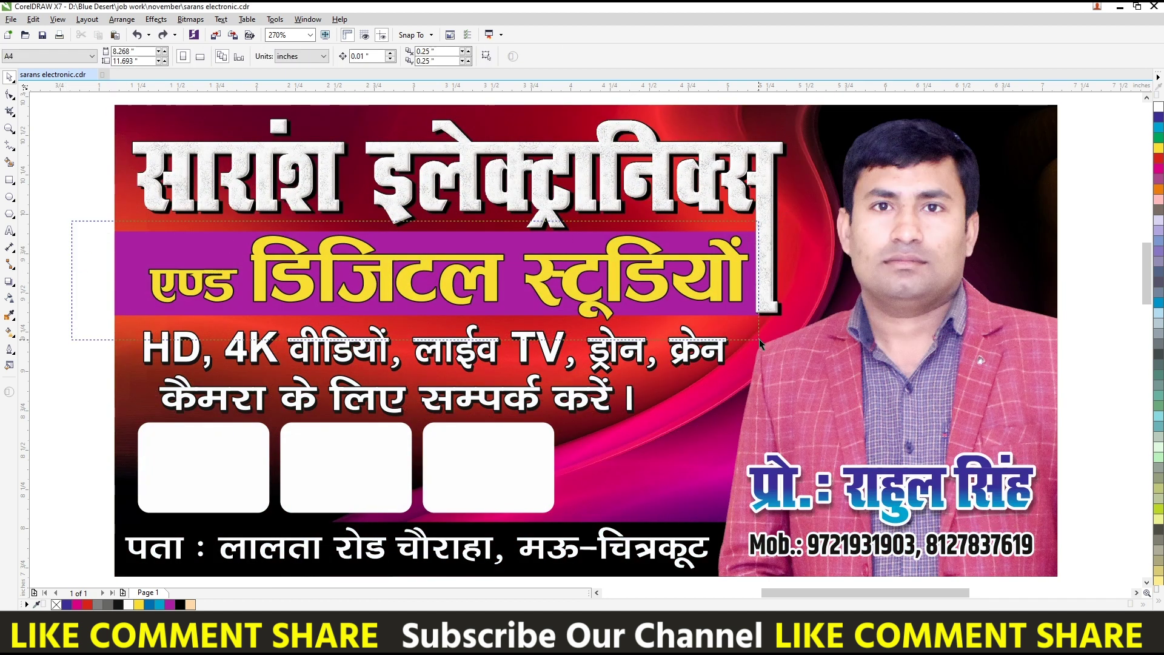
{"action": "key", "text": "Left"}
{"action": "key", "text": "F12"}
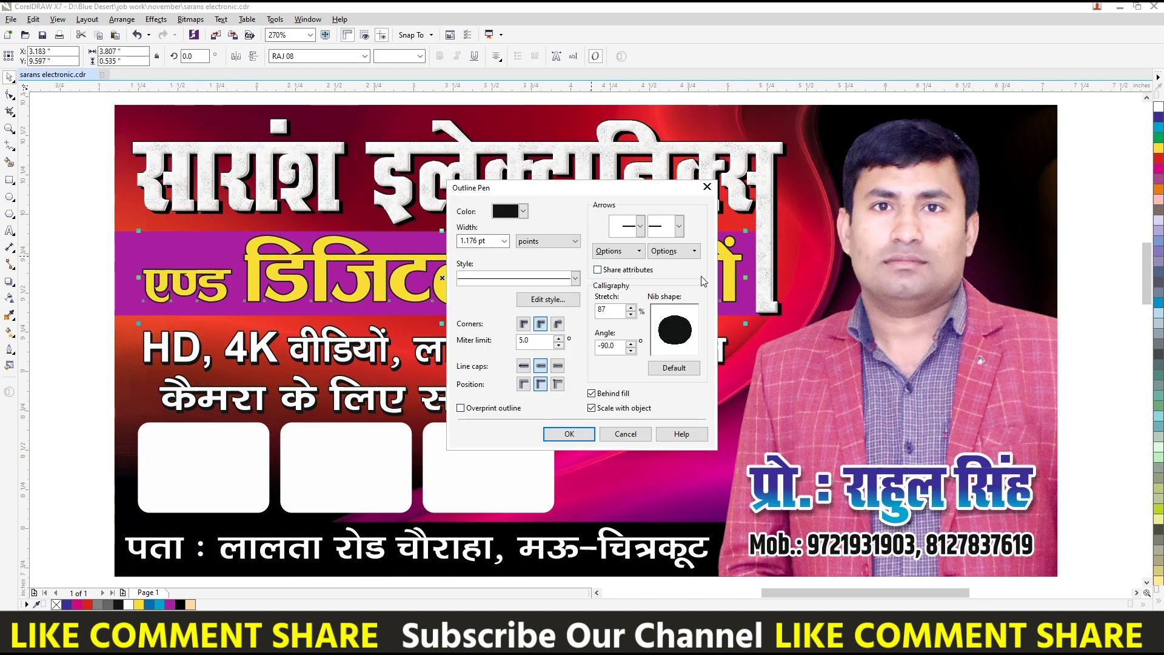
{"action": "left_click", "coordinate": [607, 428]}
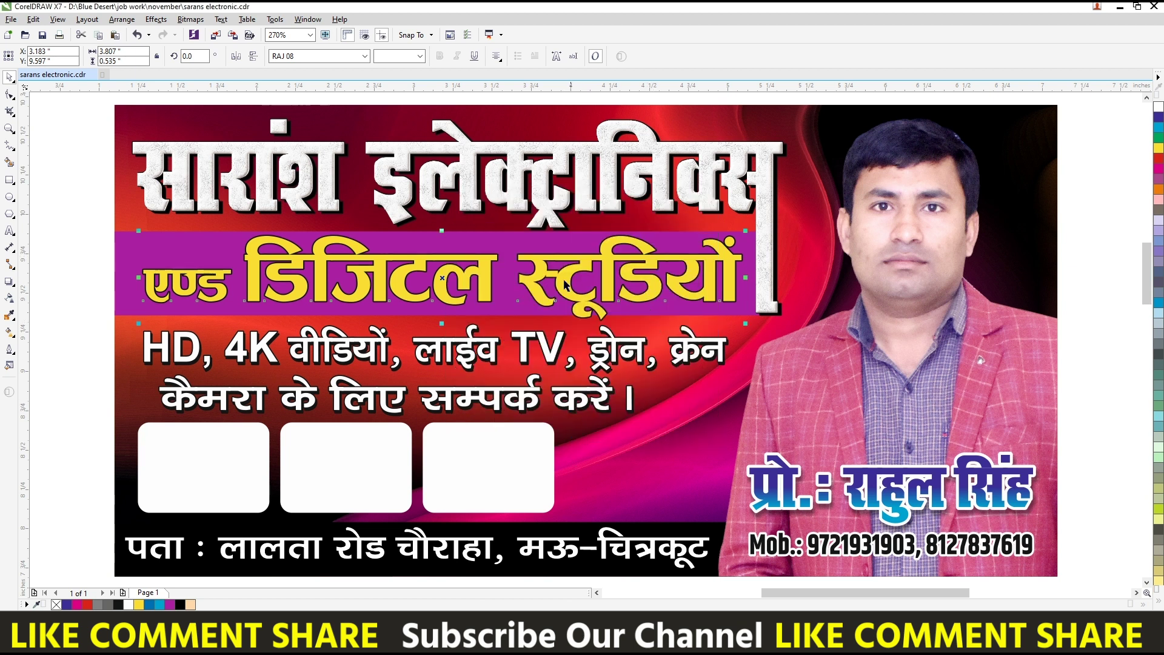
{"action": "key", "text": "F12"}
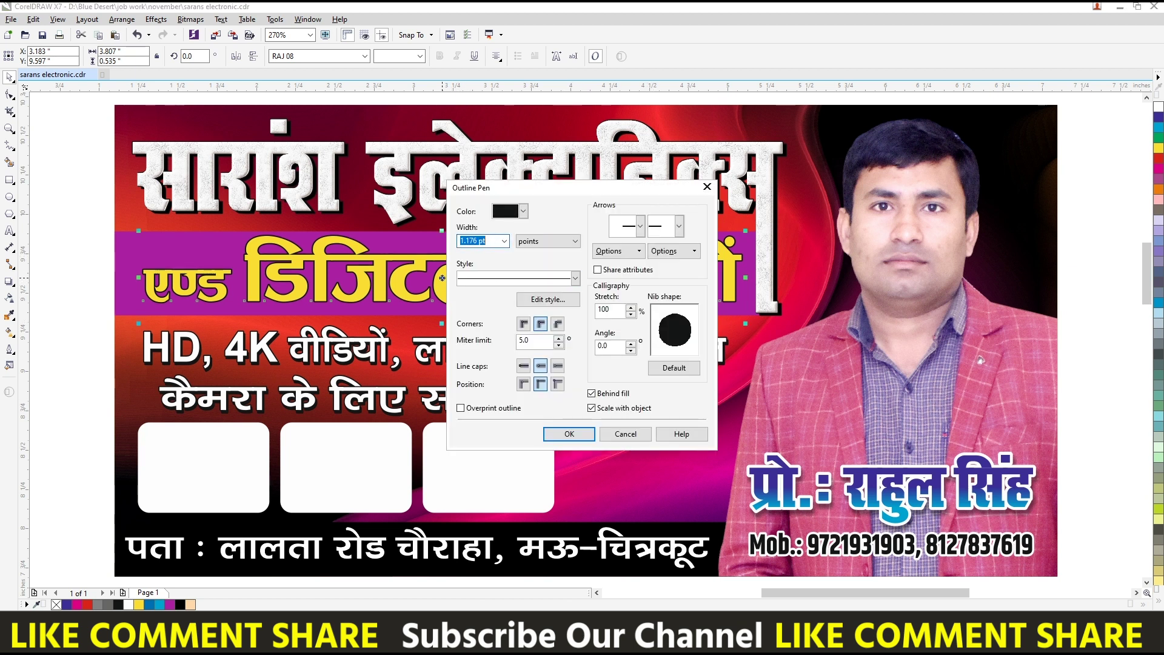
{"action": "type", "text": "."}
{"action": "key", "text": "Return"}
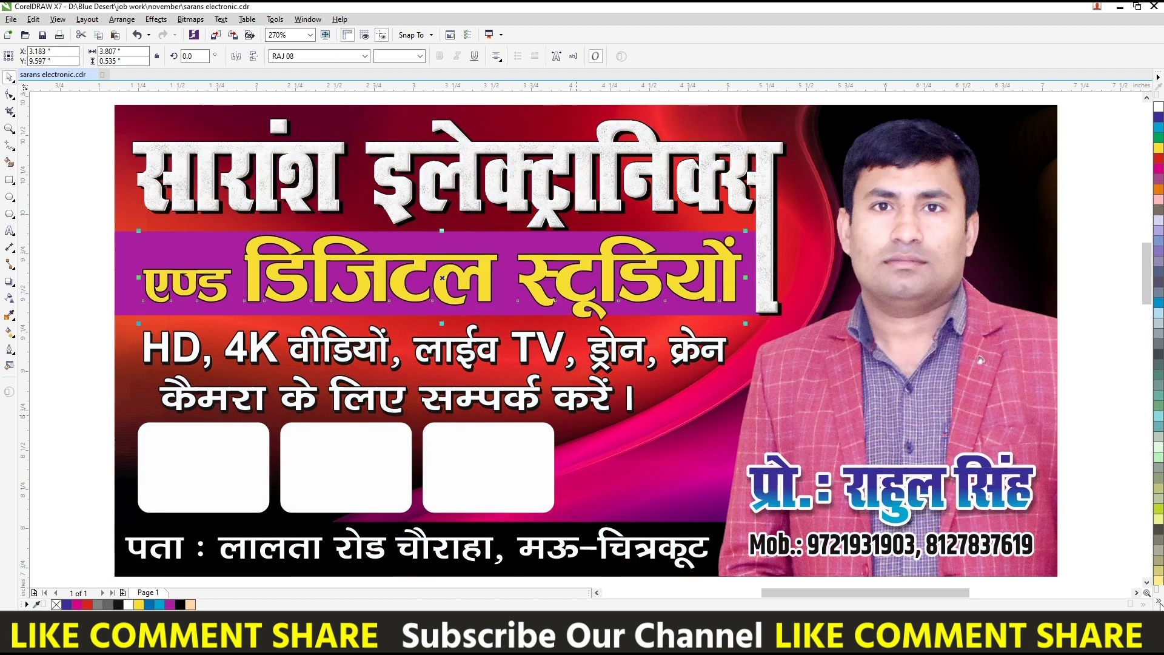
{"action": "left_click", "coordinate": [1158, 88]}
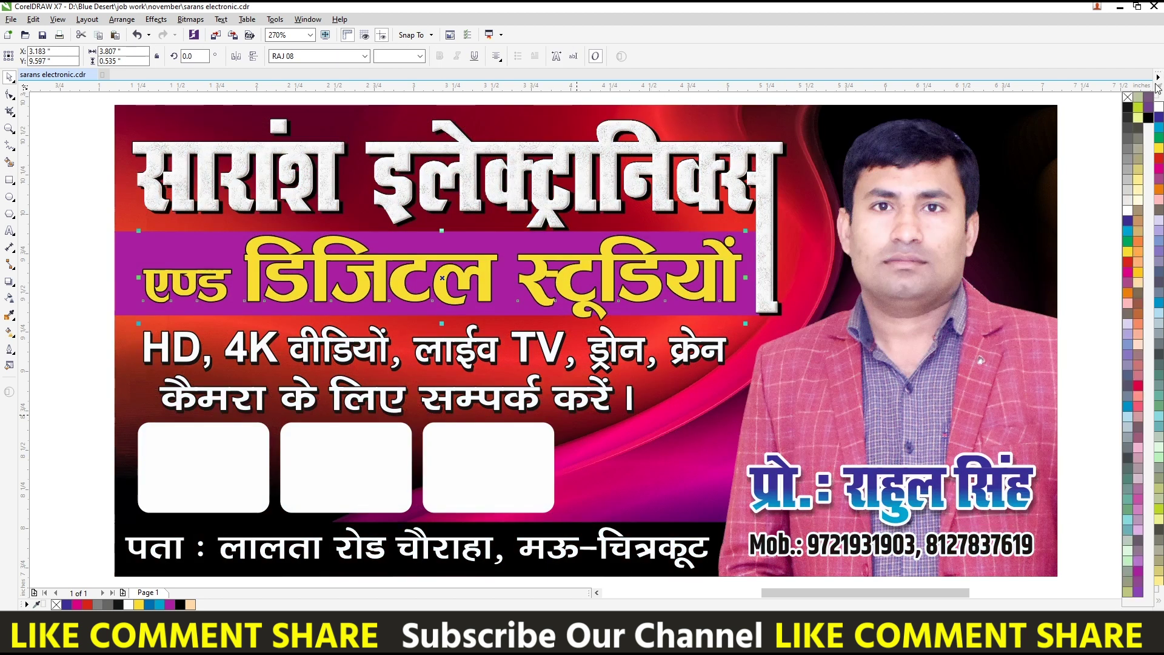
{"action": "right_click", "coordinate": [1148, 118]}
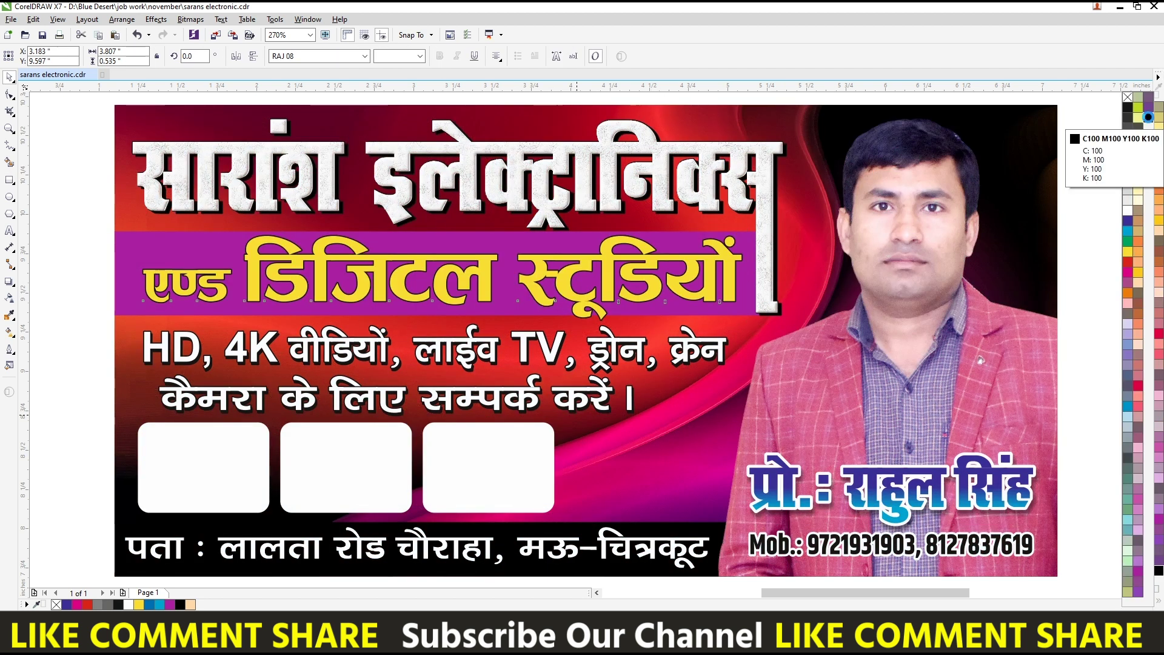
{"action": "right_click", "coordinate": [1150, 122]}
{"action": "key", "text": "ctrl+z"}
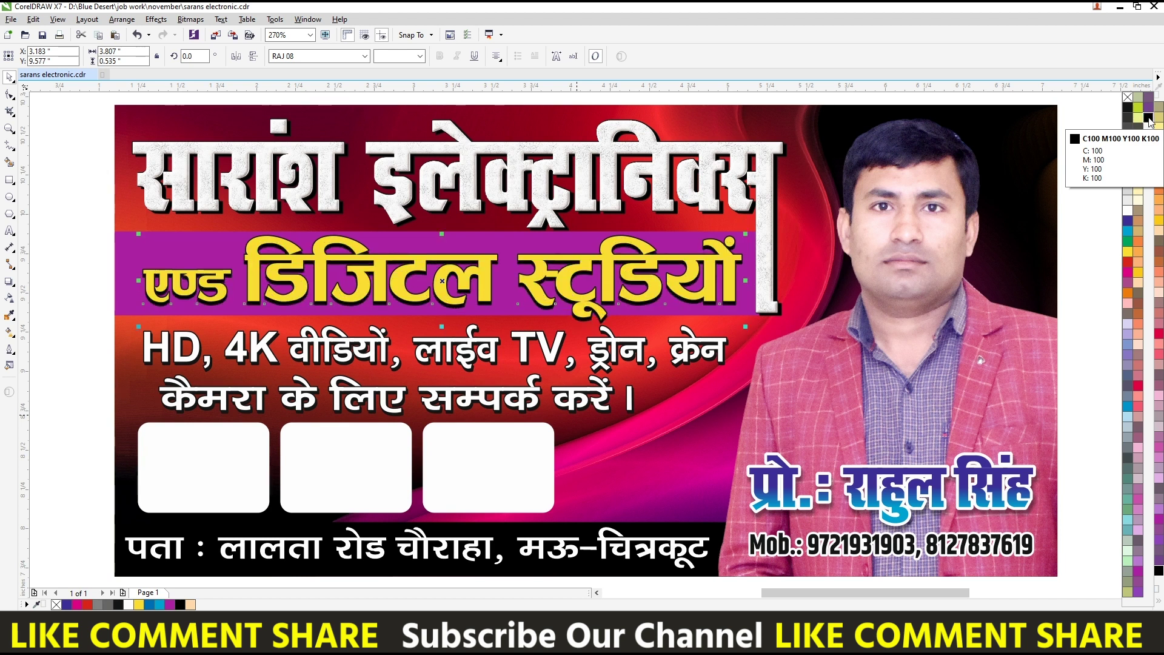
Shrink the HD, 4K text block slightly and move the TV-and-phone picture beside the page.
{"action": "left_click", "coordinate": [57, 291]}
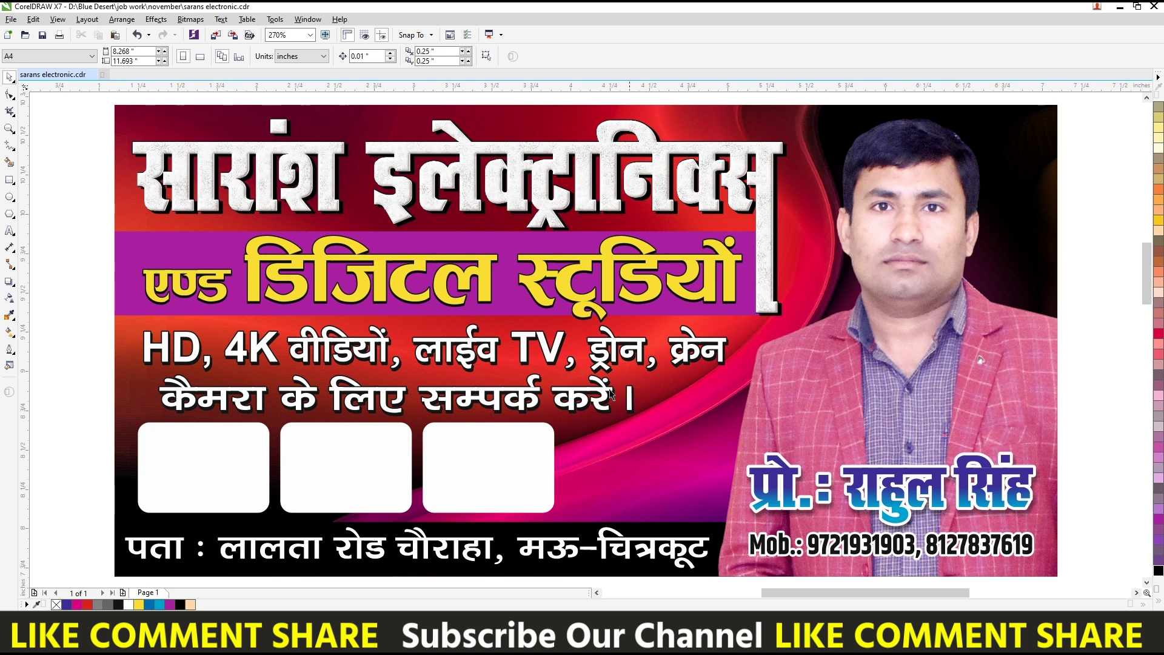
{"action": "mouse_move", "coordinate": [70, 316]}
{"action": "left_mouse_down"}
{"action": "mouse_move", "coordinate": [741, 440]}
{"action": "mouse_move", "coordinate": [706, 421]}
{"action": "left_mouse_up"}
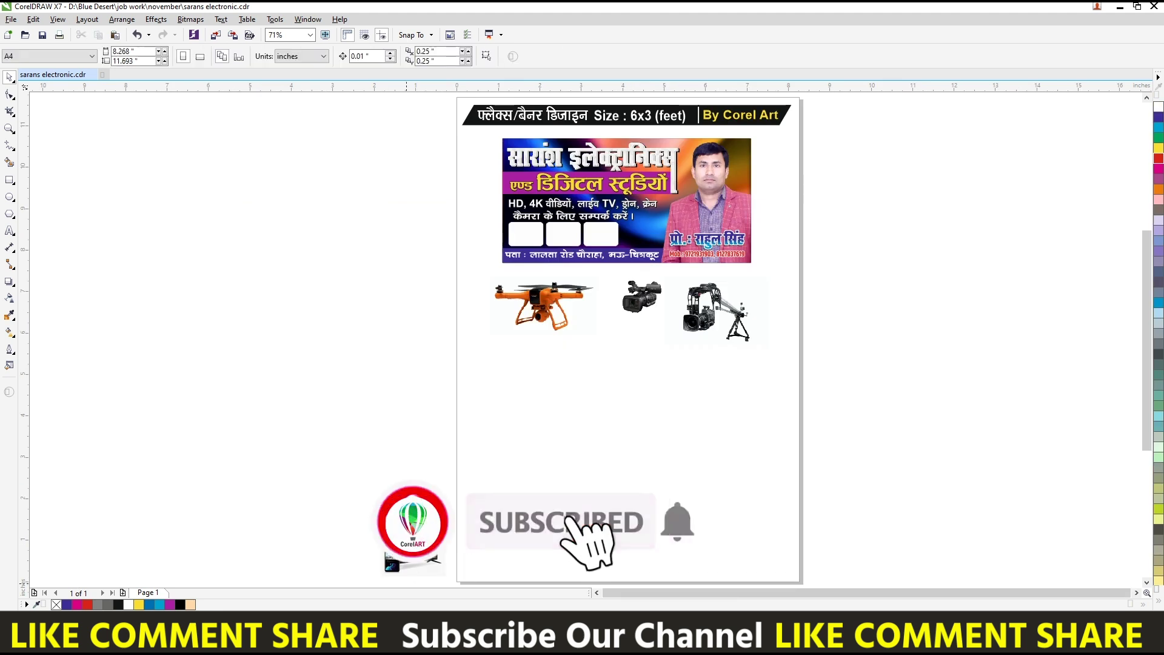
{"action": "left_click_drag", "start_coordinate": [413, 540], "coordinate": [438, 377]}
{"action": "left_click", "coordinate": [190, 19]}
{"action": "key", "text": "Escape"}
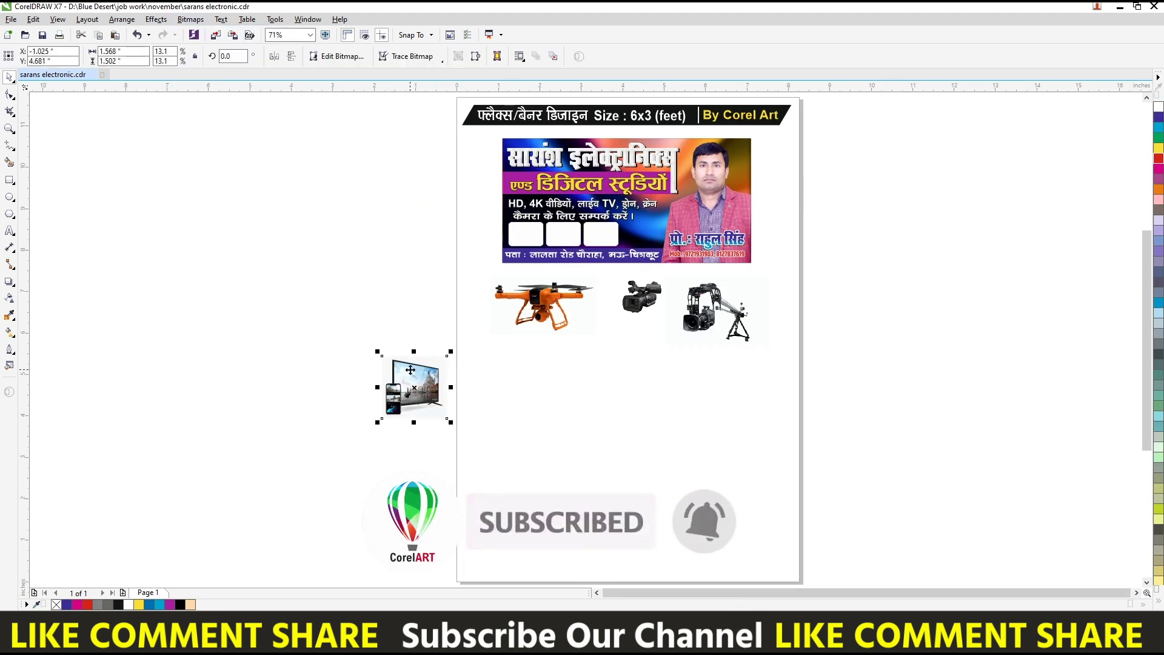
Brighten the selected picture's midtones with a tone curve.
{"action": "left_click", "coordinate": [285, 57]}
{"action": "left_click_drag", "start_coordinate": [461, 173], "coordinate": [679, 229]}
{"action": "left_click_drag", "start_coordinate": [694, 370], "coordinate": [695, 336]}
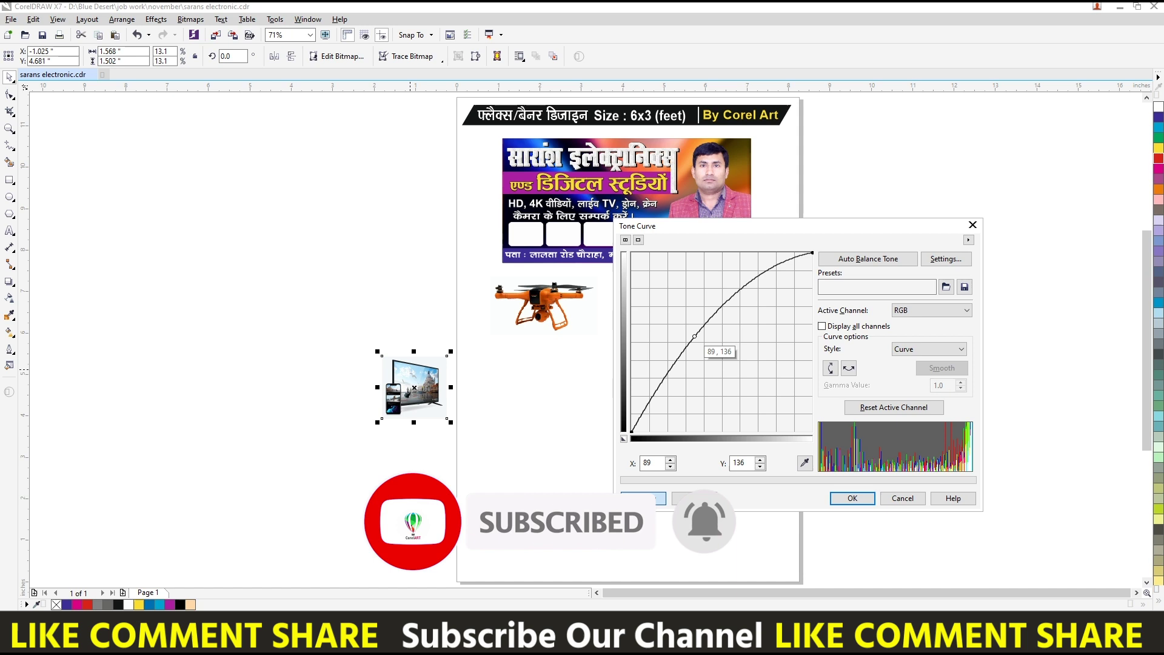
{"action": "left_click", "coordinate": [848, 497]}
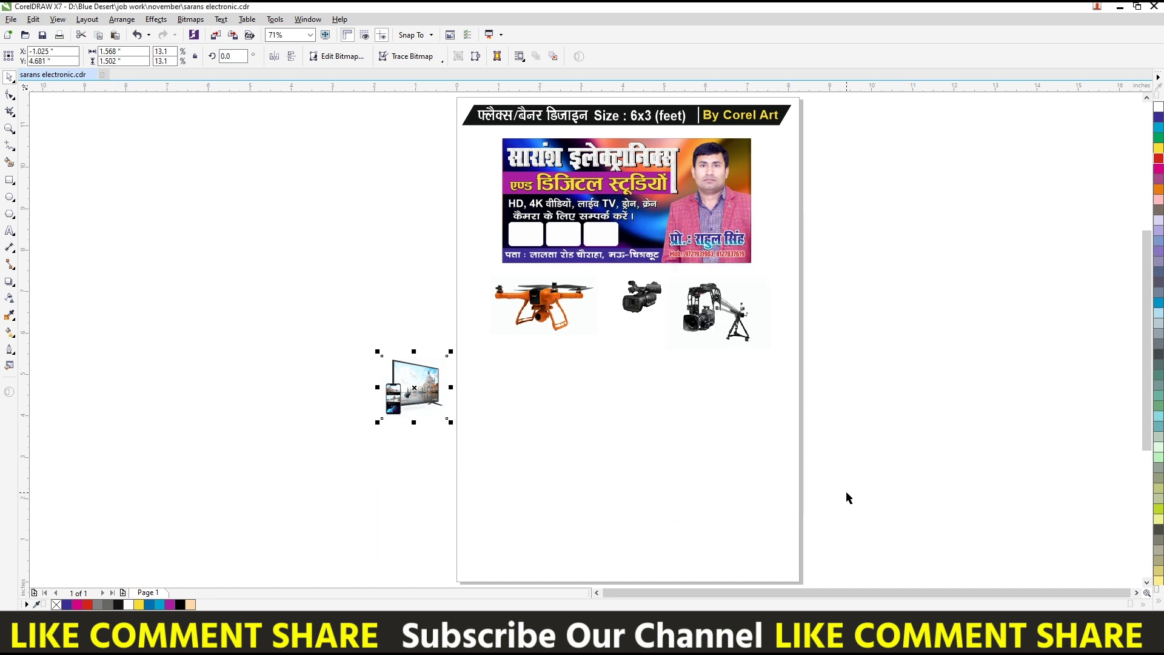
Darken the TV picture's midtones with a tone curve and move it up beside the drone.
{"action": "left_click", "coordinate": [414, 387]}
{"action": "key", "text": "ctrl+t"}
{"action": "left_click_drag", "start_coordinate": [701, 324], "coordinate": [702, 352]}
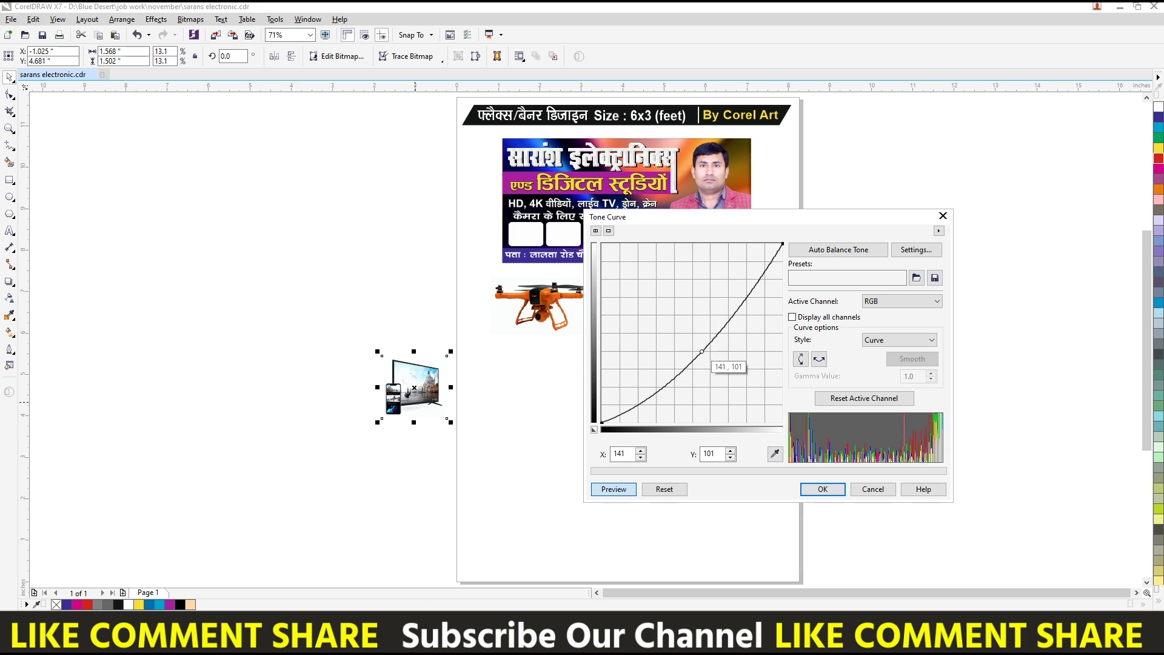
{"action": "left_click", "coordinate": [822, 490]}
{"action": "left_click_drag", "start_coordinate": [415, 388], "coordinate": [427, 291]}
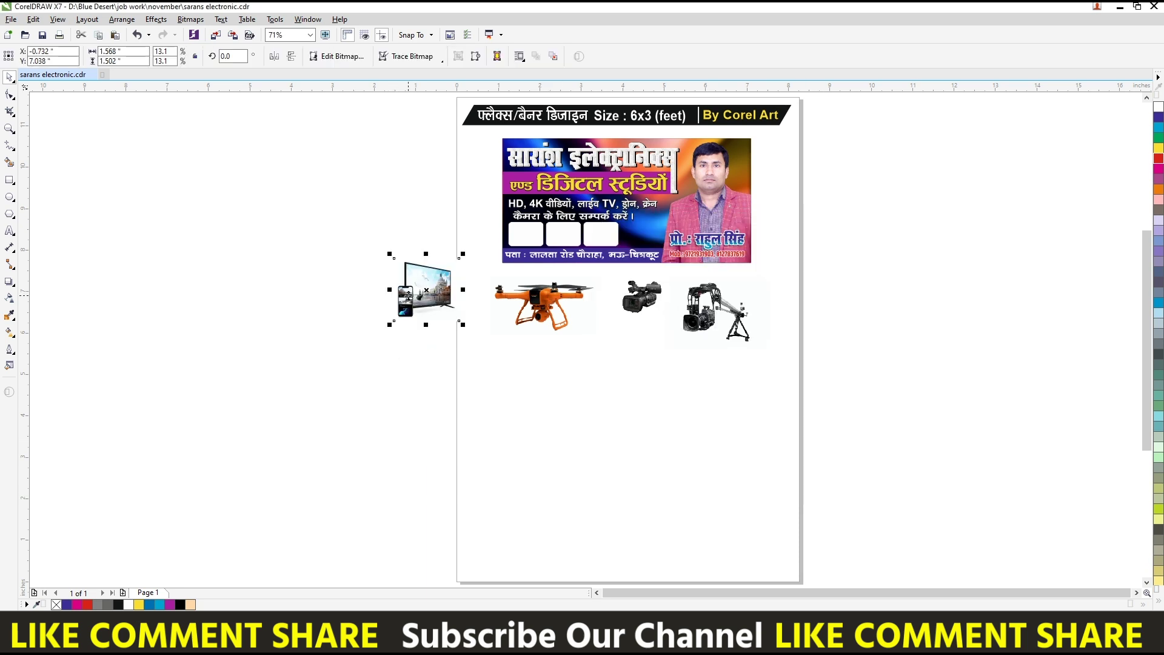
PowerClip the drone and crane photos into the middle and third white boxes.
{"action": "scroll", "coordinate": [556, 283], "scroll_direction": "up", "scroll_amount": 2}
{"action": "left_click", "coordinate": [495, 486]}
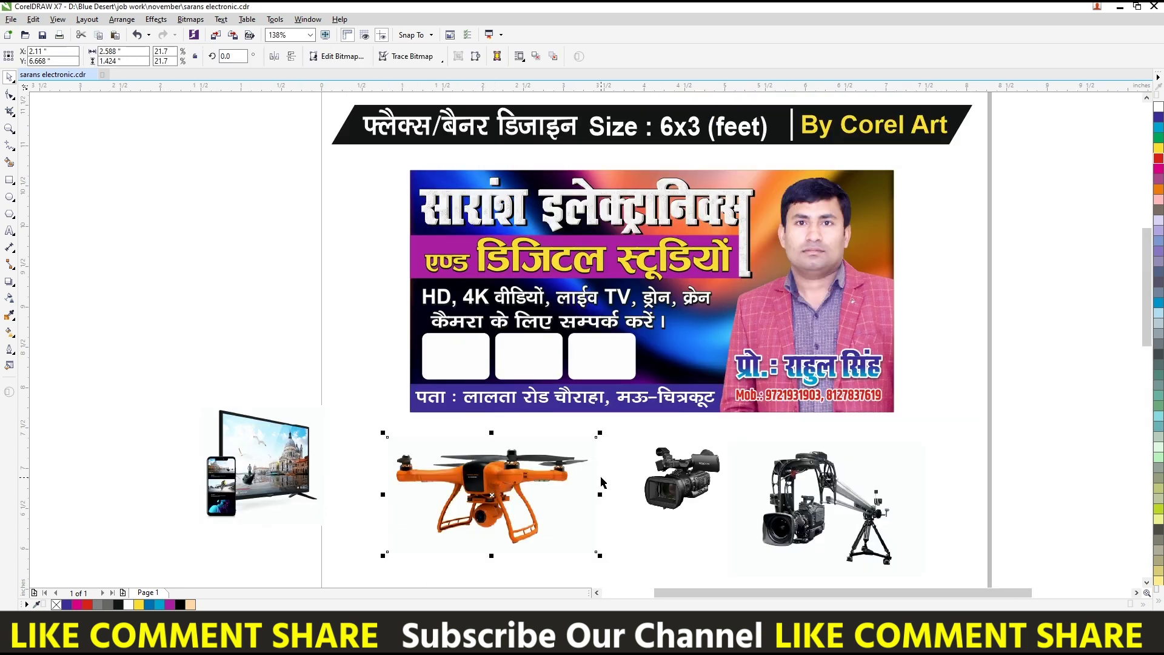
{"action": "left_click", "coordinate": [544, 372]}
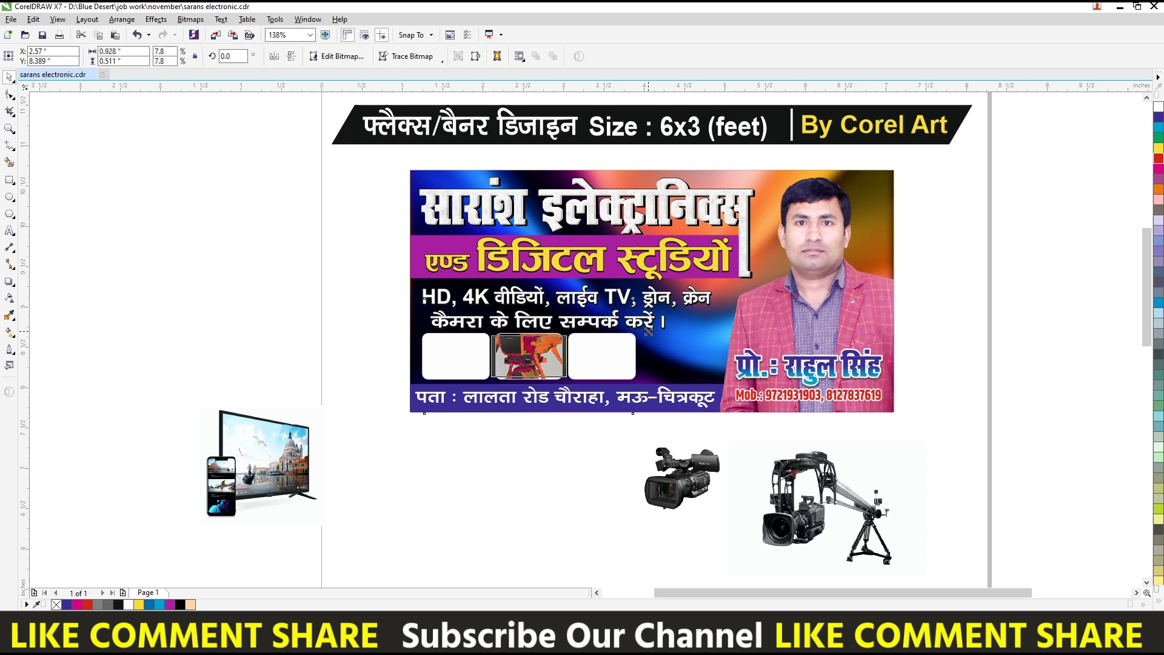
{"action": "scroll", "coordinate": [642, 330], "scroll_direction": "up", "scroll_amount": 2}
{"action": "scroll", "coordinate": [601, 315], "scroll_direction": "up", "scroll_amount": 1}
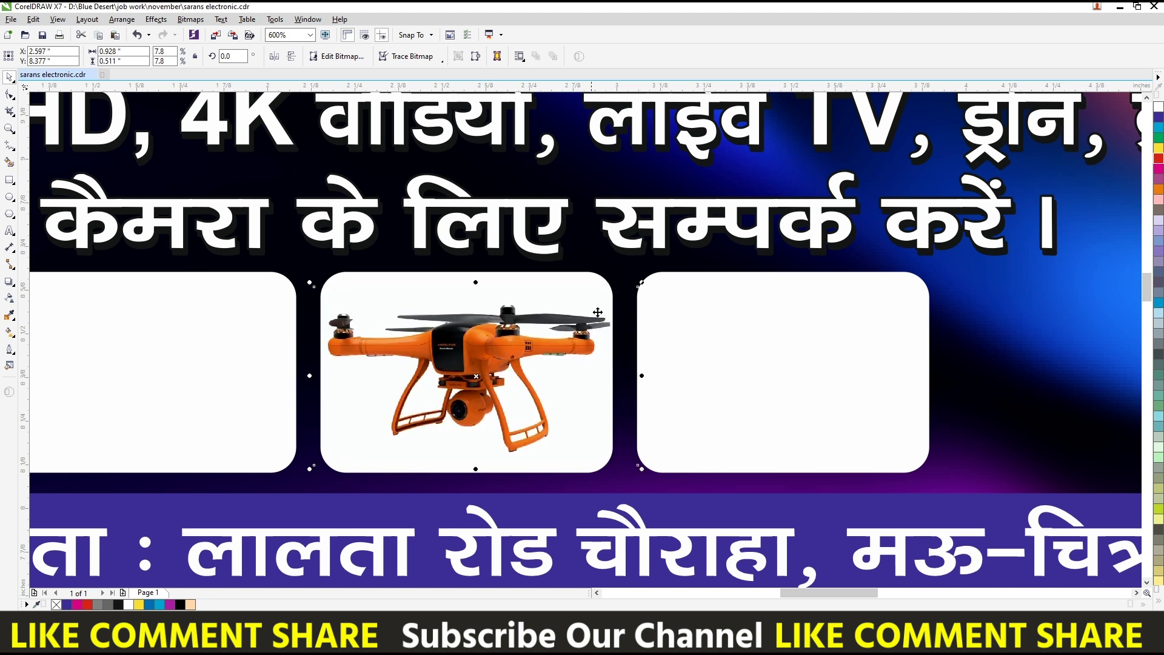
{"action": "scroll", "coordinate": [643, 340], "scroll_direction": "down", "scroll_amount": 3}
{"action": "left_click", "coordinate": [652, 452]}
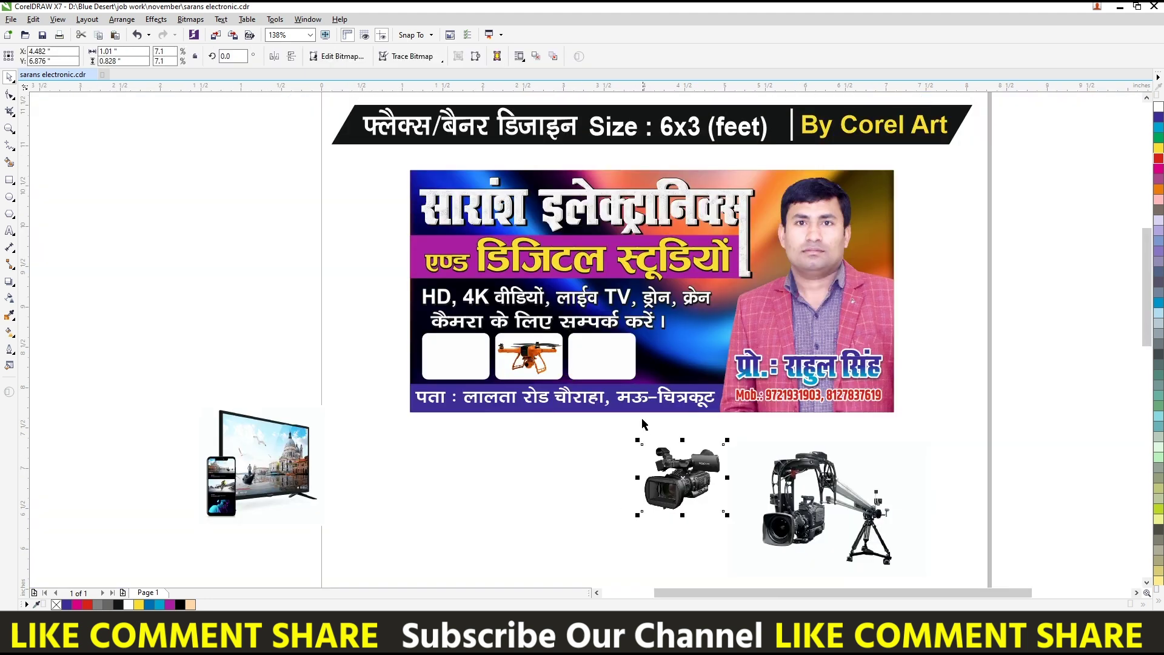
{"action": "left_click", "coordinate": [631, 368]}
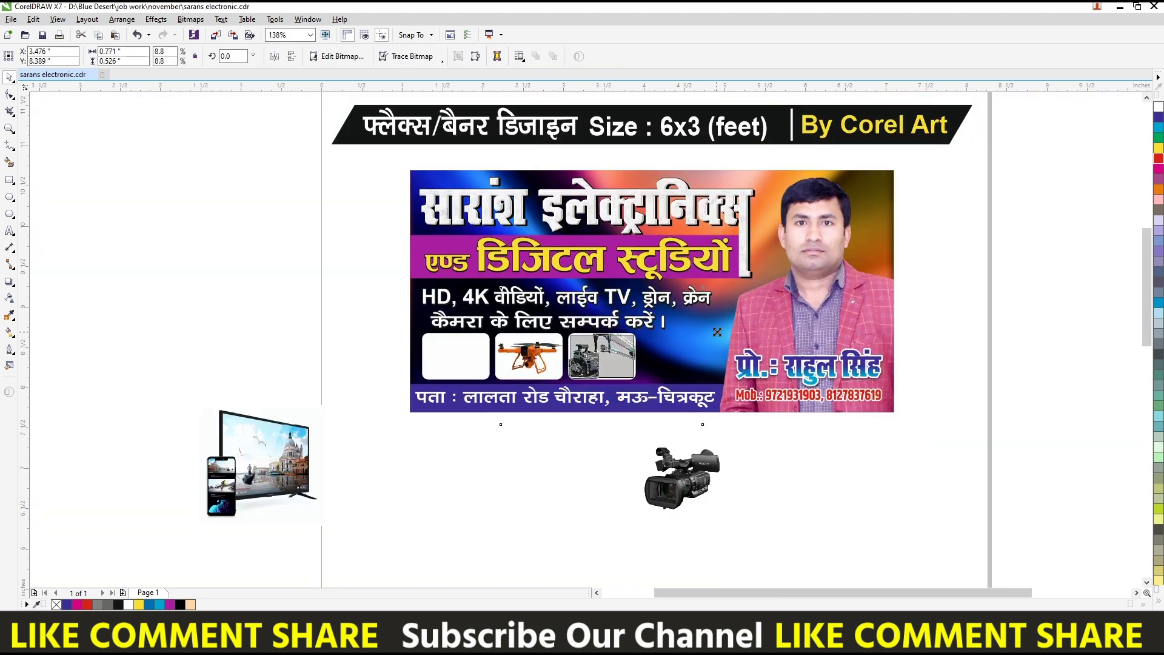
Place the TV photo in the first white box and enlarge it to fill.
{"action": "scroll", "coordinate": [625, 363], "scroll_direction": "up", "scroll_amount": 2}
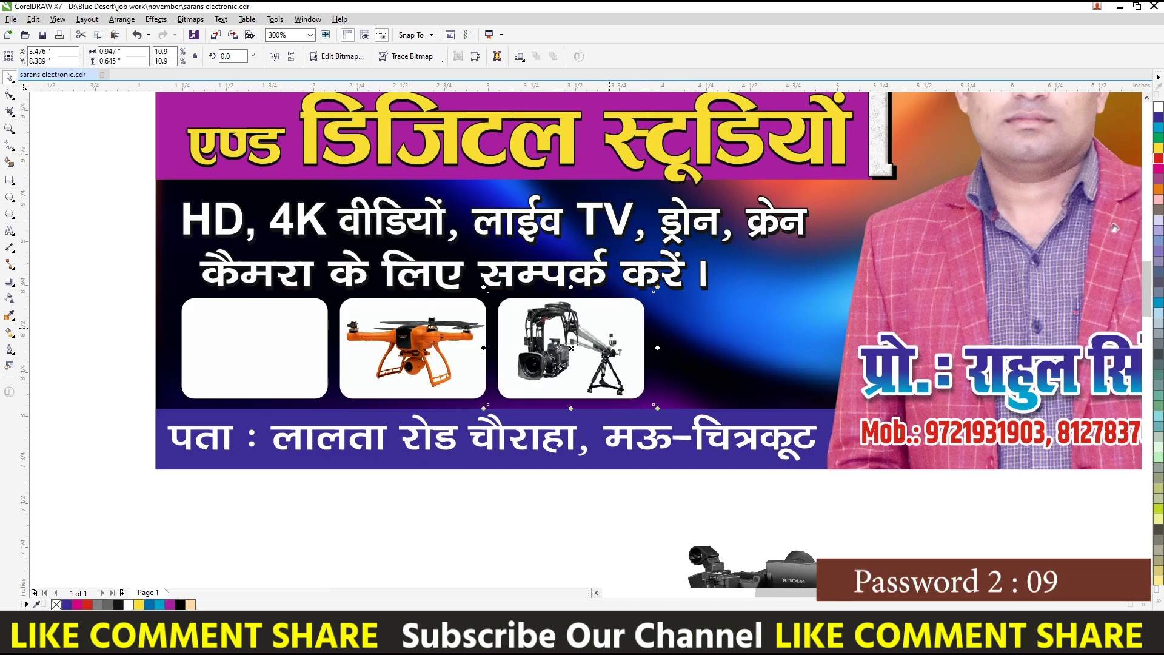
{"action": "left_click", "coordinate": [584, 549]}
{"action": "scroll", "coordinate": [584, 549], "scroll_direction": "down", "scroll_amount": 2}
{"action": "left_click_drag", "start_coordinate": [224, 510], "coordinate": [440, 386]}
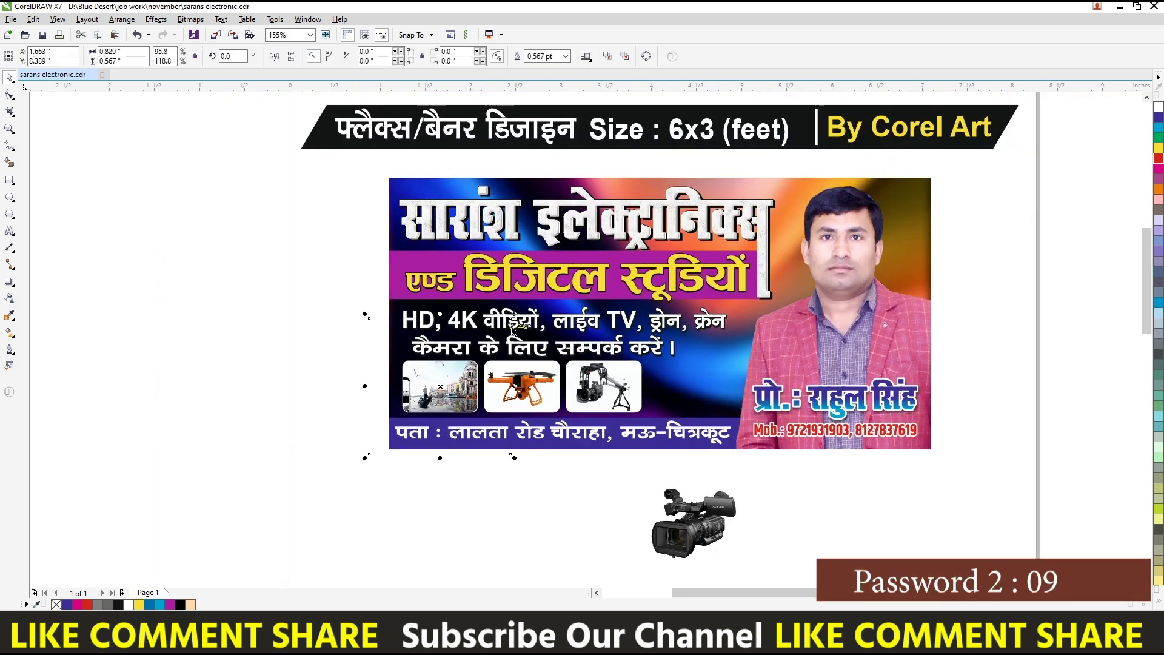
{"action": "left_click_drag", "start_coordinate": [522, 338], "coordinate": [520, 340]}
{"action": "scroll", "coordinate": [461, 394], "scroll_direction": "up", "scroll_amount": 1}
{"action": "scroll", "coordinate": [461, 394], "scroll_direction": "up", "scroll_amount": 2}
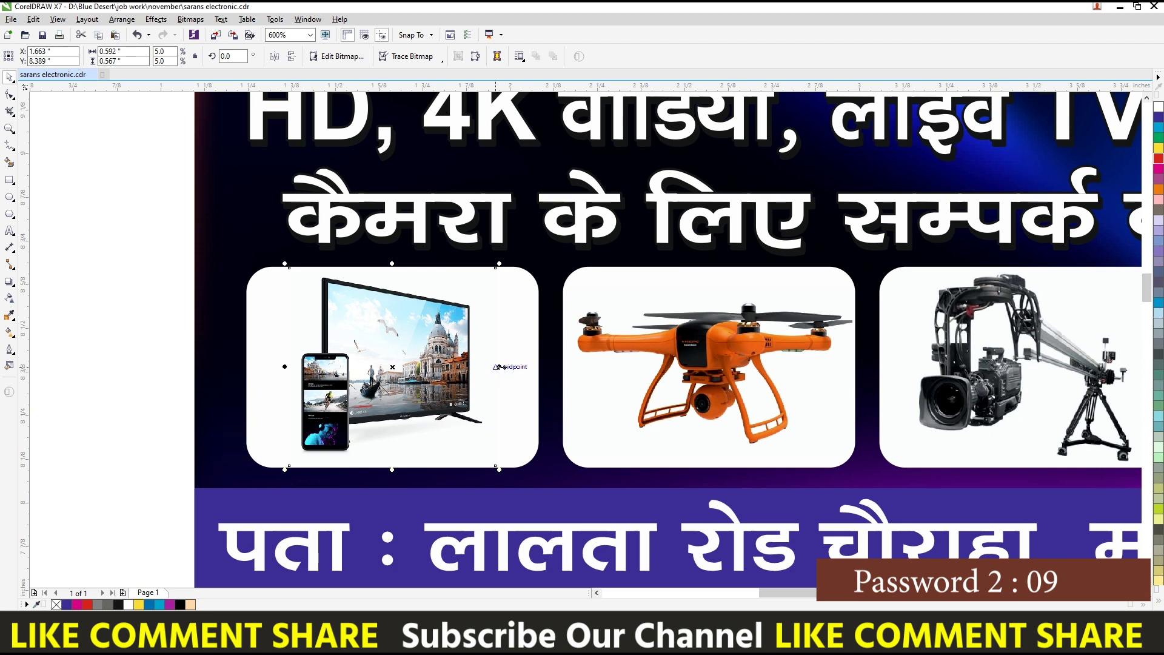
{"action": "left_click_drag", "start_coordinate": [531, 473], "coordinate": [541, 480]}
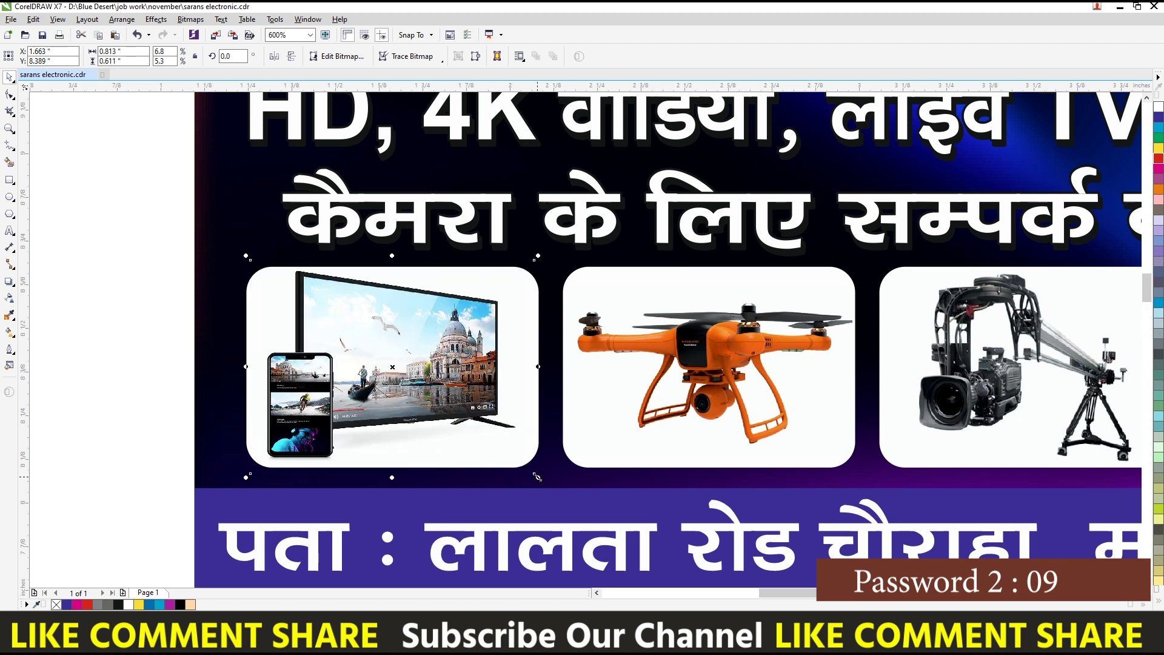
Move the camcorder onto the banner beside the white boxes.
{"action": "scroll", "coordinate": [541, 479], "scroll_direction": "down", "scroll_amount": 3}
{"action": "mouse_move", "coordinate": [619, 540]}
{"action": "left_mouse_down"}
{"action": "mouse_move", "coordinate": [626, 397]}
{"action": "mouse_move", "coordinate": [642, 380]}
{"action": "left_mouse_up"}
{"action": "scroll", "coordinate": [627, 397], "scroll_direction": "up", "scroll_amount": 1}
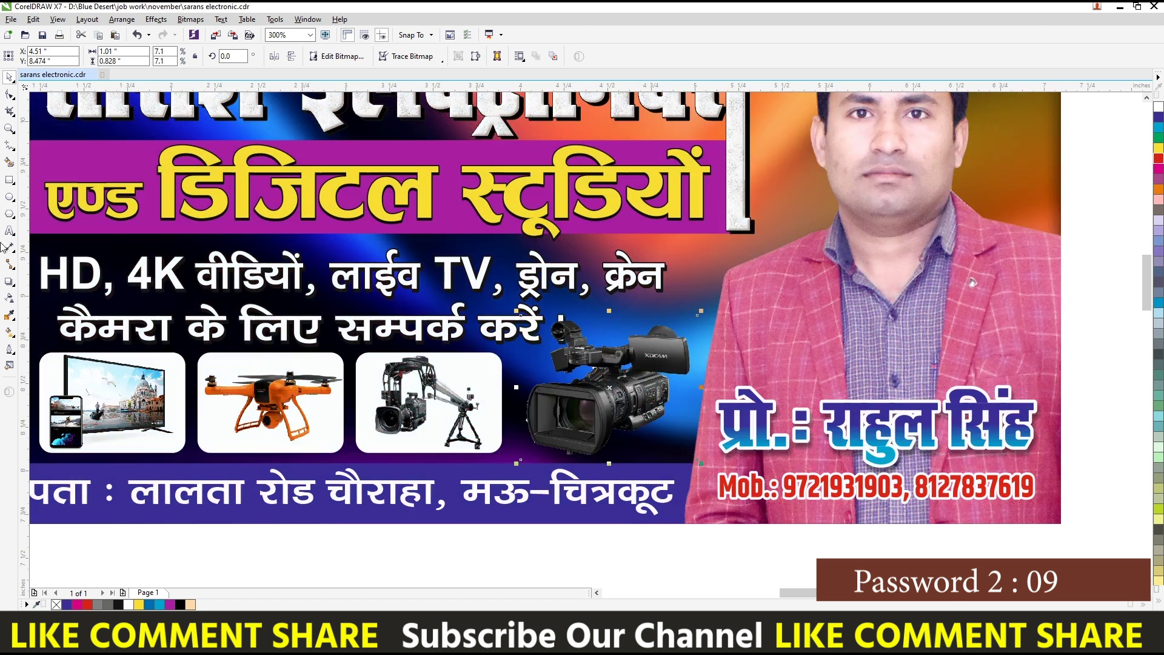
Give the camcorder a white drop-shadow glow with feather 5.
{"action": "left_click", "coordinate": [9, 298]}
{"action": "left_click", "coordinate": [9, 281]}
{"action": "left_click", "coordinate": [30, 56]}
{"action": "left_click", "coordinate": [49, 152]}
{"action": "left_click", "coordinate": [459, 57]}
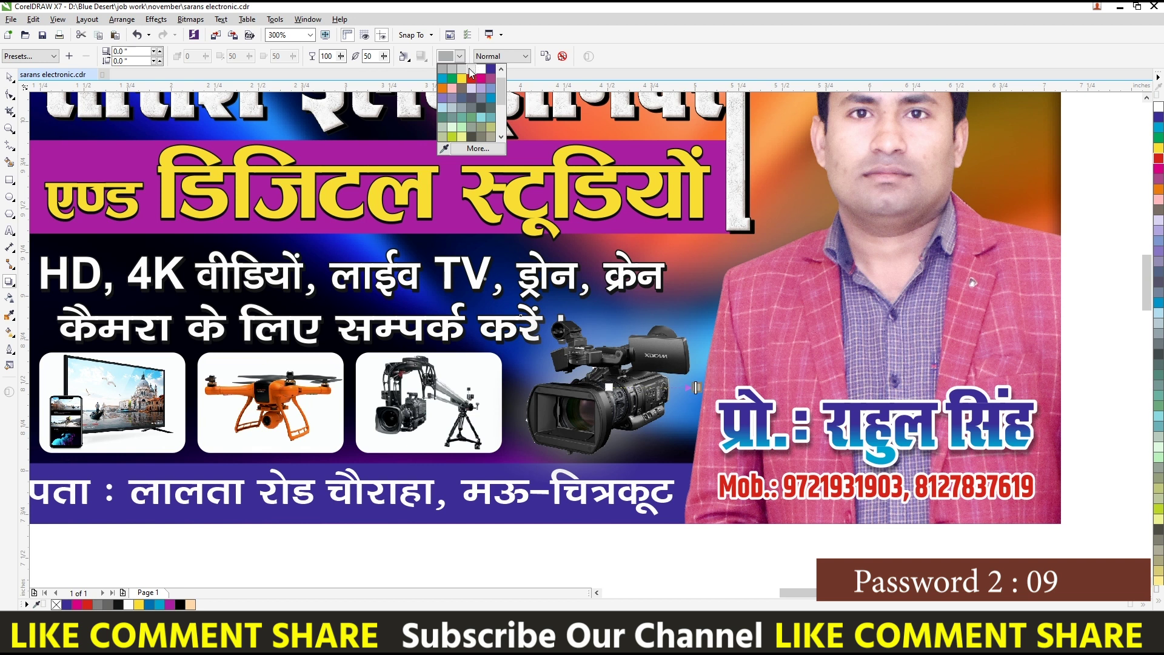
{"action": "left_click", "coordinate": [482, 71]}
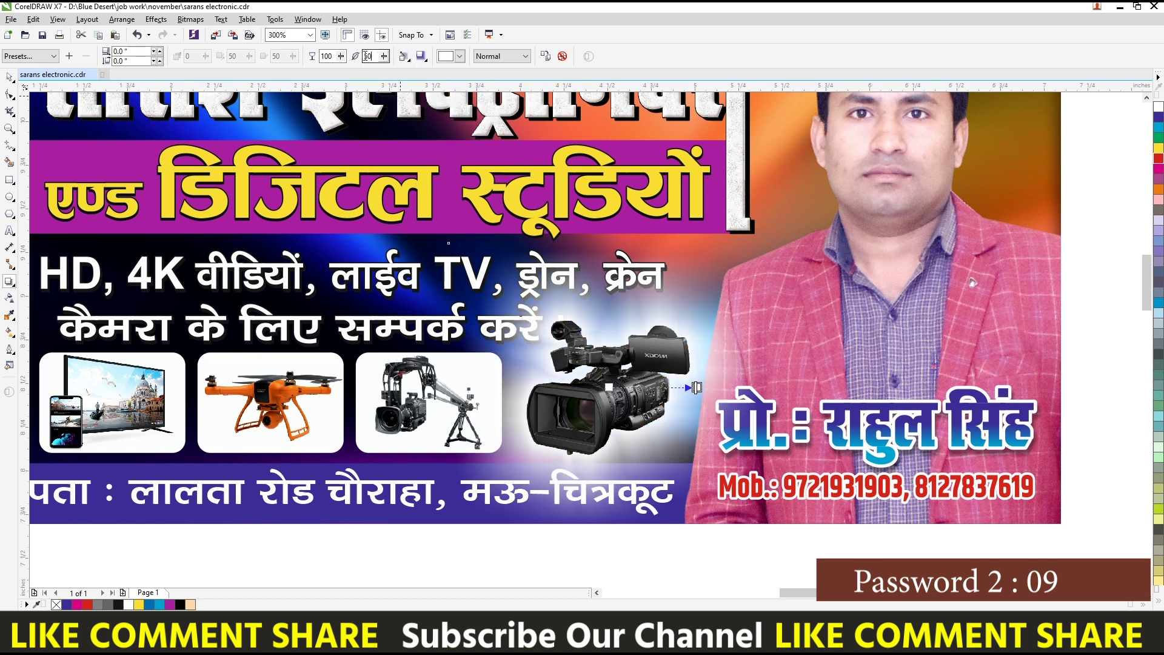
{"action": "left_click", "coordinate": [376, 56]}
{"action": "type", "text": "2"}
{"action": "key", "text": "Return"}
{"action": "key", "text": "ctrl+z"}
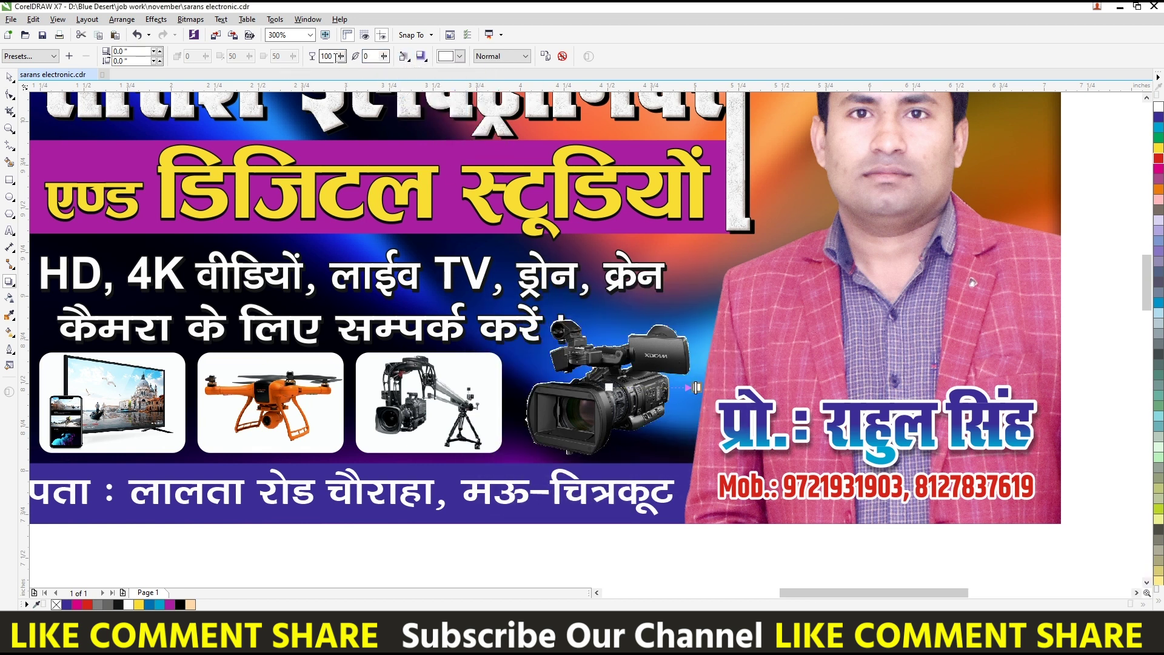
{"action": "type", "text": "5"}
{"action": "key", "text": "Return"}
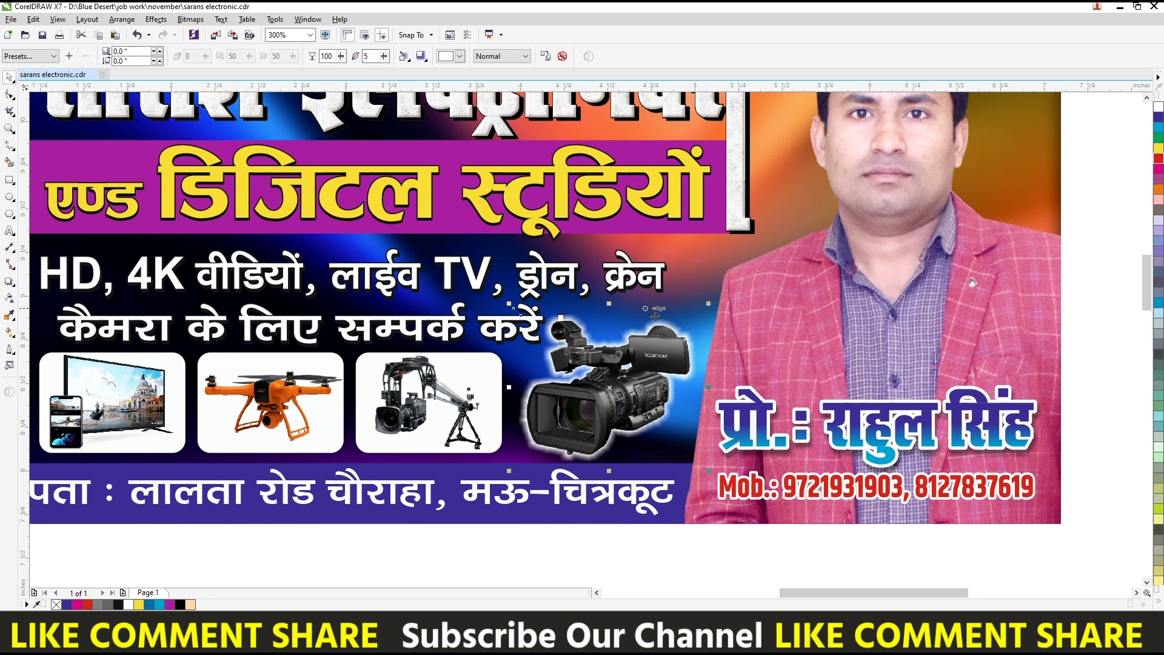
Colour the words 4K वीडियों and सम्पर्क करें yellow.
{"action": "key", "text": "space"}
{"action": "key", "text": "shift+F2"}
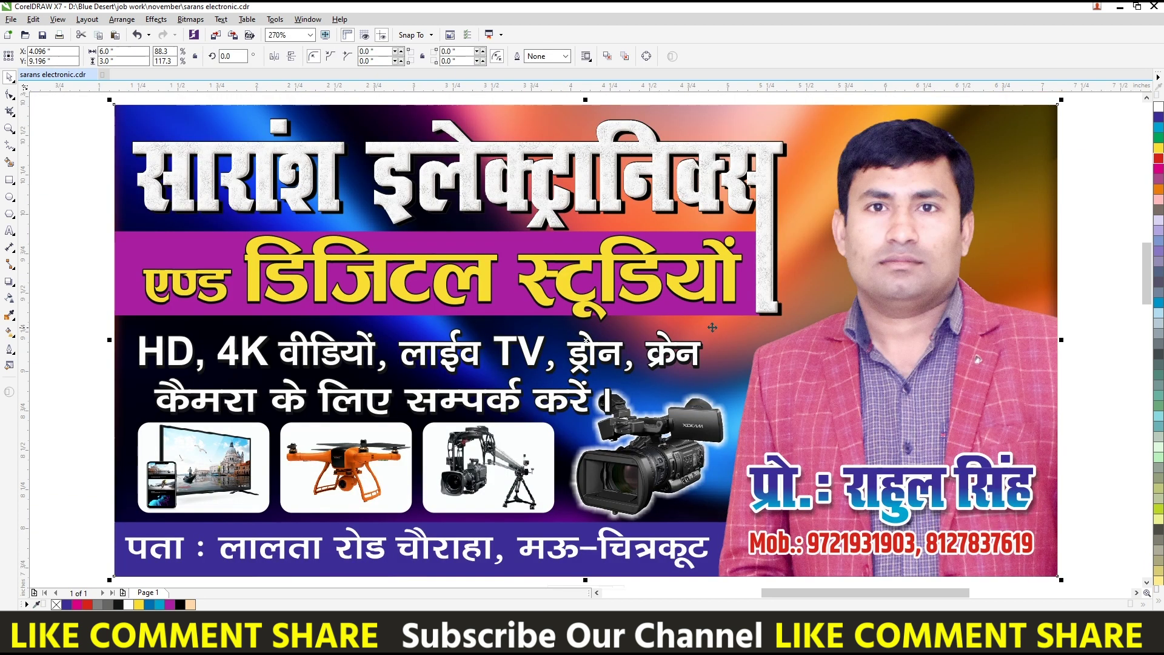
{"action": "key", "text": "F8"}
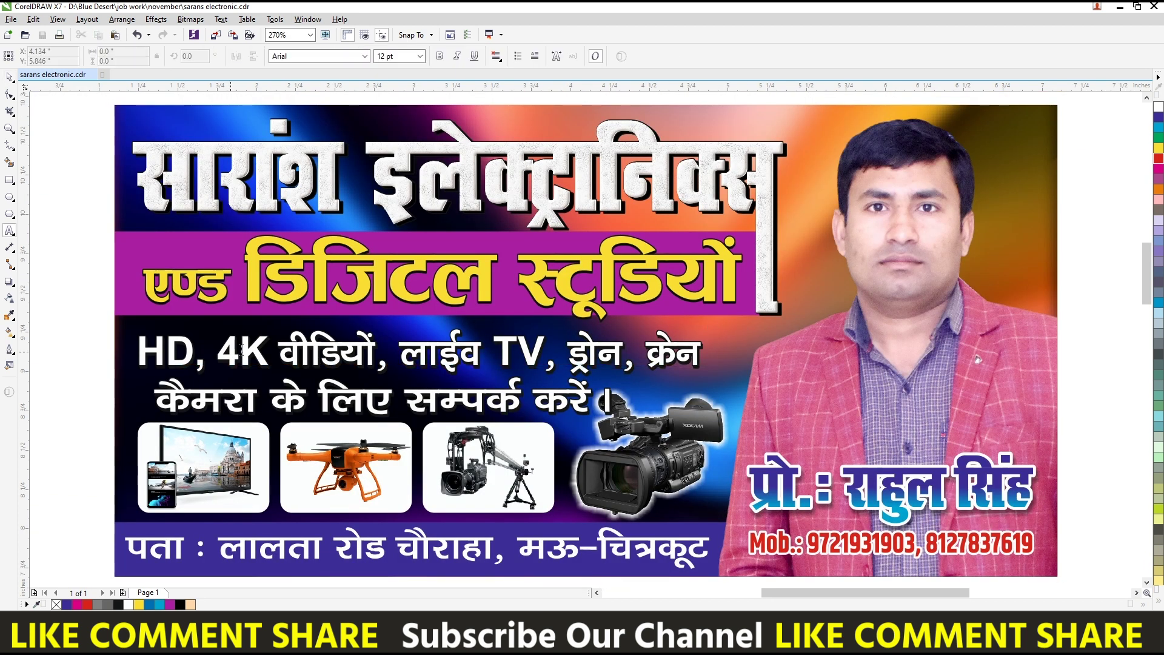
{"action": "left_click", "coordinate": [223, 347]}
{"action": "key", "text": "ctrl+shift+Right"}
{"action": "key", "text": "ctrl+shift+Right"}
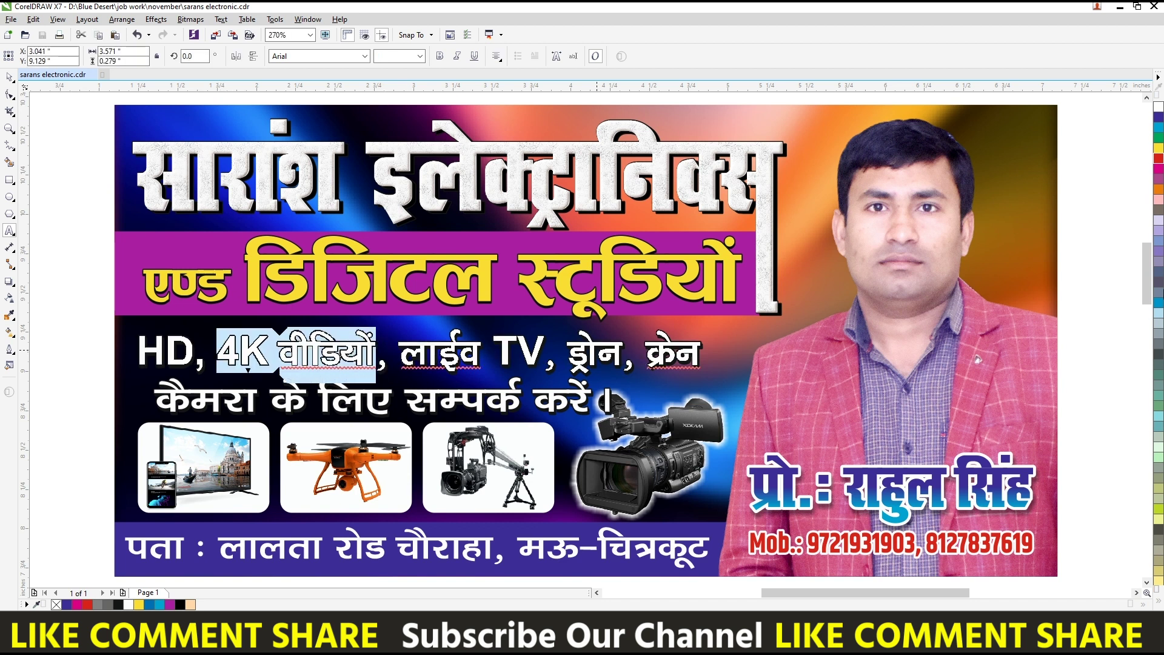
{"action": "left_click", "coordinate": [1159, 159]}
{"action": "left_click", "coordinate": [1159, 147]}
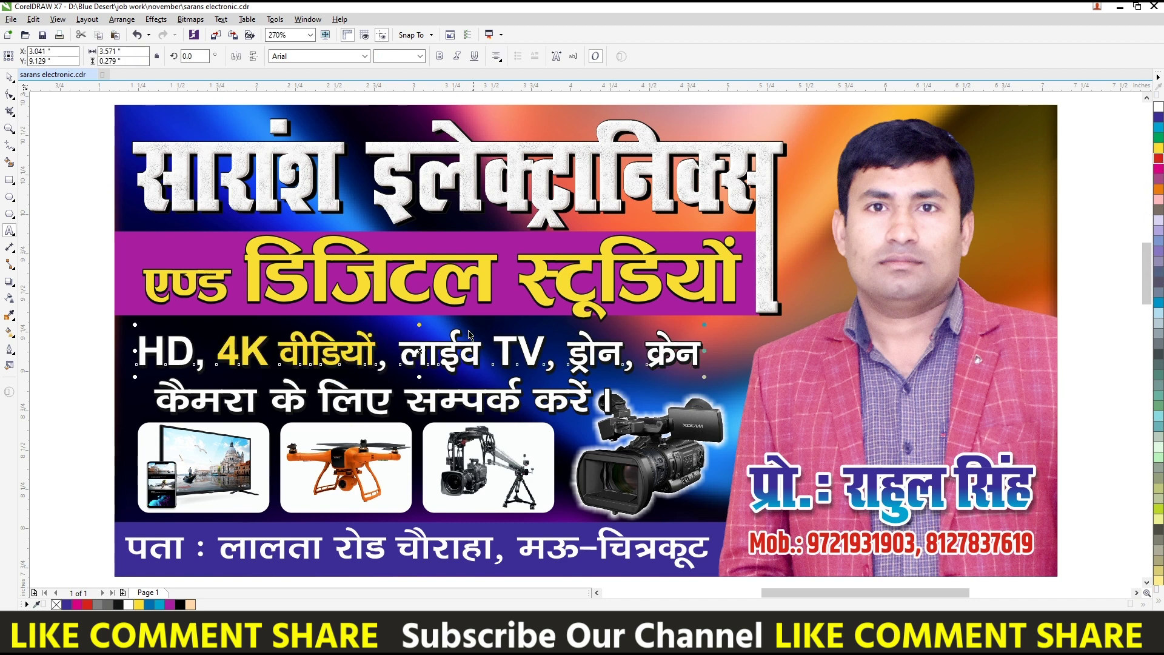
{"action": "left_click_drag", "start_coordinate": [406, 400], "coordinate": [591, 400]}
{"action": "left_click", "coordinate": [1159, 148]}
Enlarge the abstract image over the banner and fade it with a linear transparency to reveal the face.
{"action": "left_click_drag", "start_coordinate": [535, 214], "coordinate": [528, 205]}
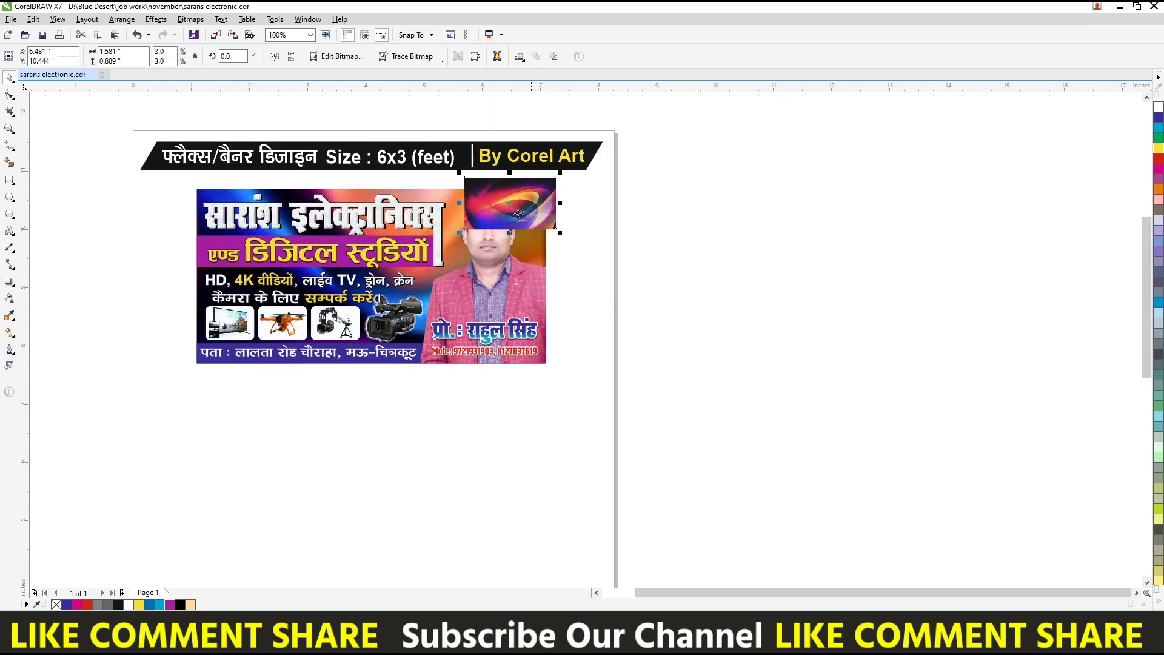
{"action": "scroll", "coordinate": [465, 259], "scroll_direction": "up", "scroll_amount": 2}
{"action": "left_click_drag", "start_coordinate": [464, 265], "coordinate": [186, 319]}
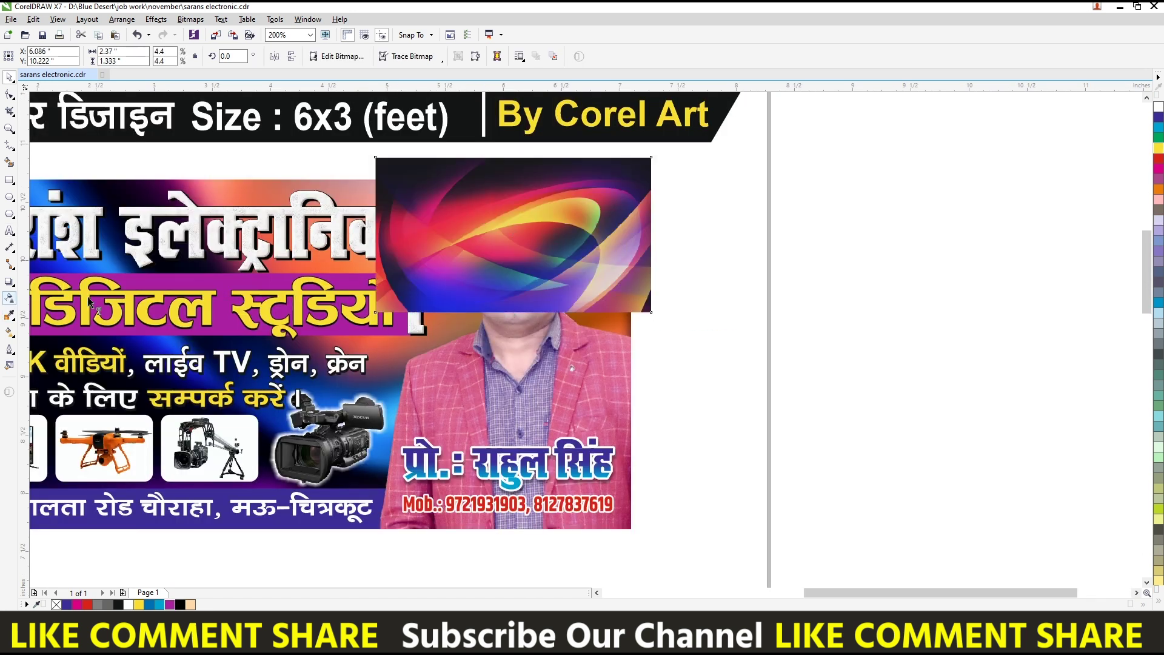
{"action": "mouse_move", "coordinate": [535, 247]}
{"action": "left_mouse_down"}
{"action": "mouse_move", "coordinate": [476, 312]}
{"action": "mouse_move", "coordinate": [519, 312]}
{"action": "left_mouse_up"}
{"action": "key", "text": "space"}
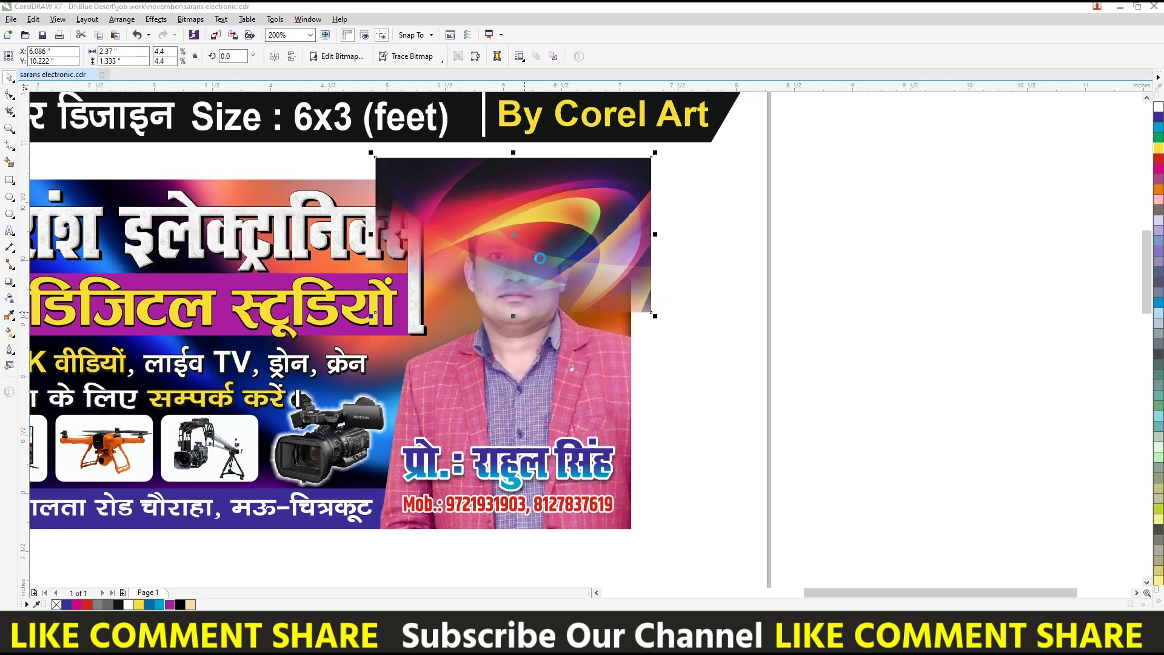
{"action": "key", "text": "space"}
{"action": "key", "text": "space"}
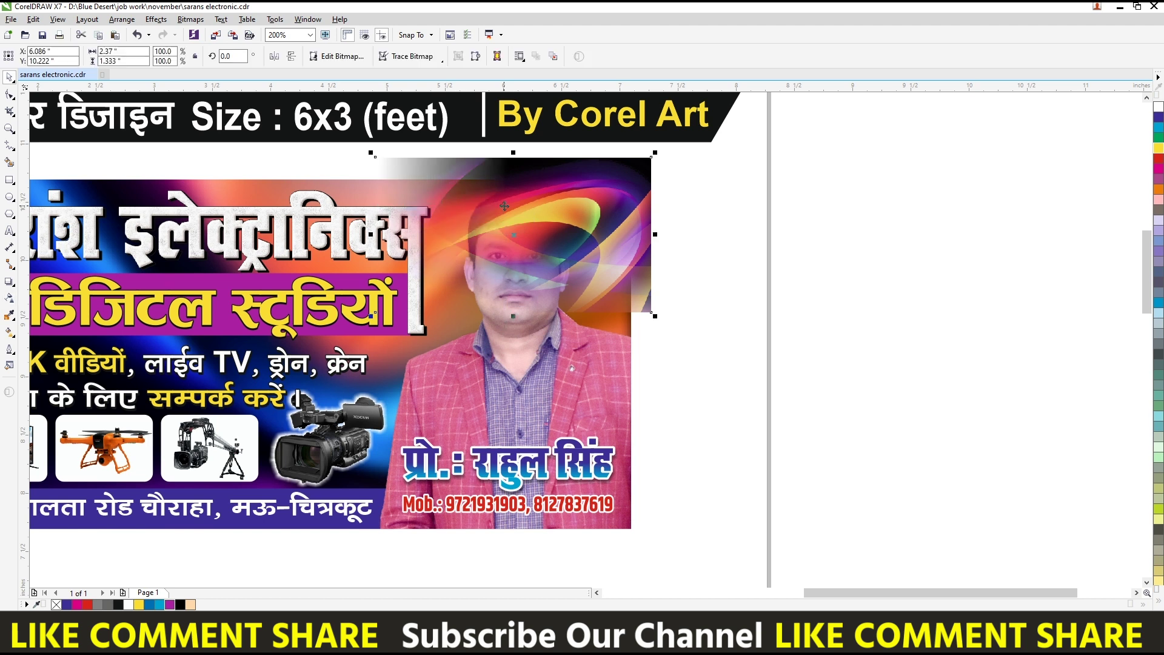
{"action": "left_click_drag", "start_coordinate": [371, 316], "coordinate": [293, 359]}
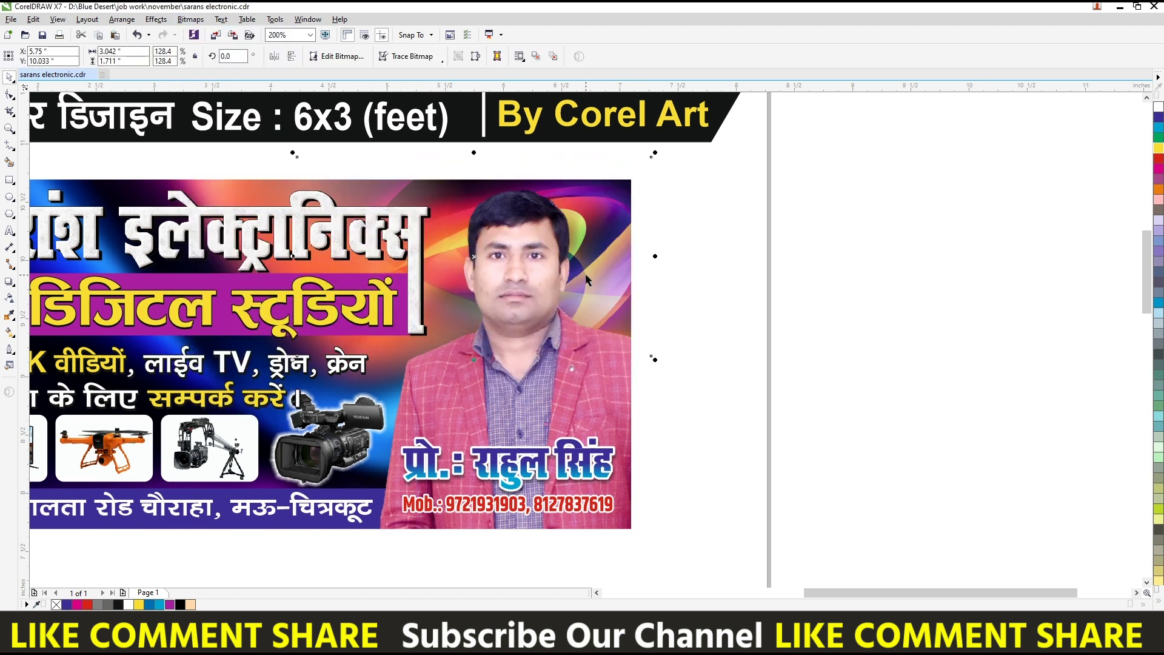
{"action": "key", "text": "F4"}
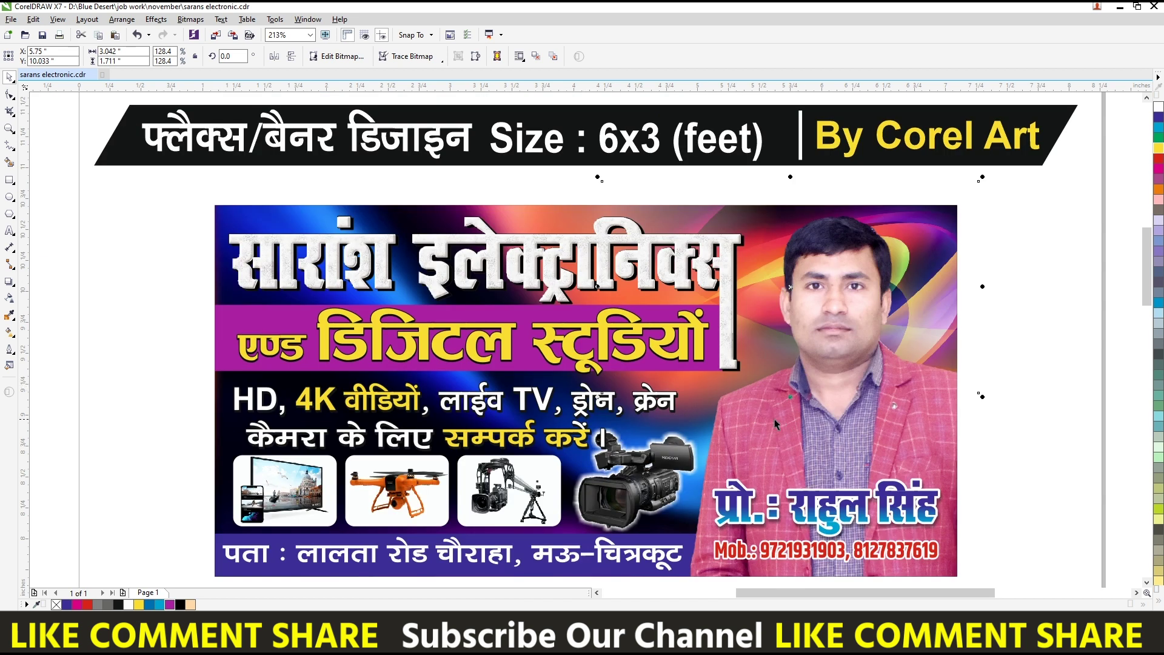
{"action": "left_click_drag", "start_coordinate": [598, 395], "coordinate": [549, 424]}
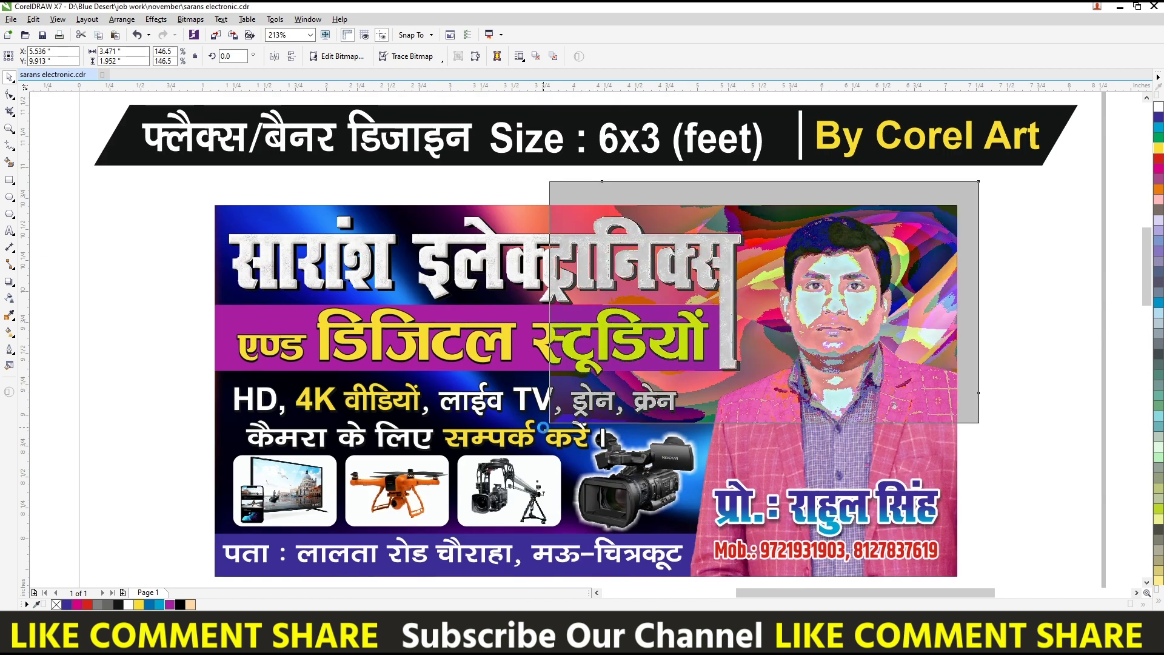
Apply a Gaussian Blur of radius 9 to the abstract image.
{"action": "left_click", "coordinate": [190, 19]}
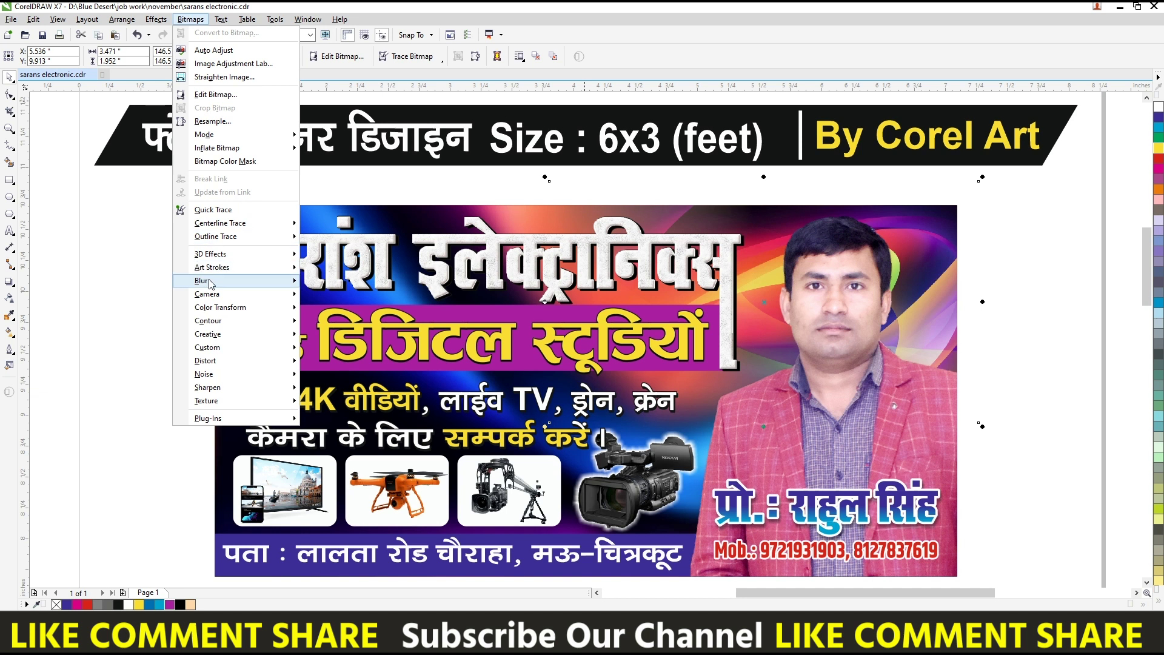
{"action": "left_click", "coordinate": [328, 297]}
{"action": "left_click_drag", "start_coordinate": [496, 307], "coordinate": [509, 308]}
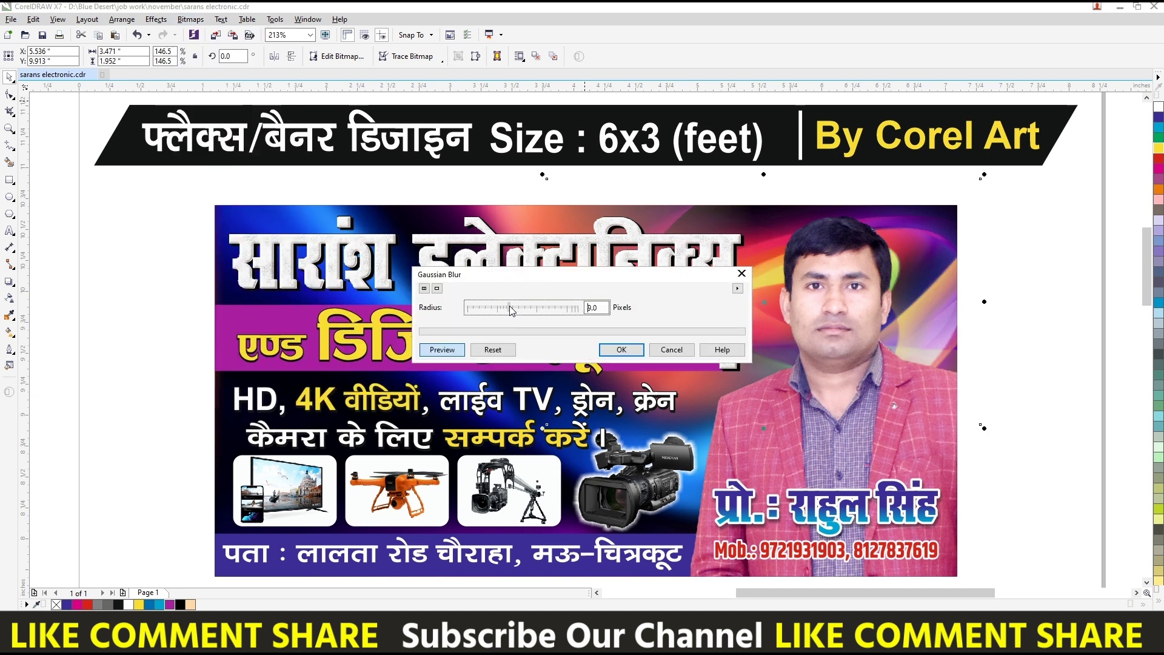
{"action": "left_click", "coordinate": [614, 349]}
{"action": "left_click", "coordinate": [348, 310]}
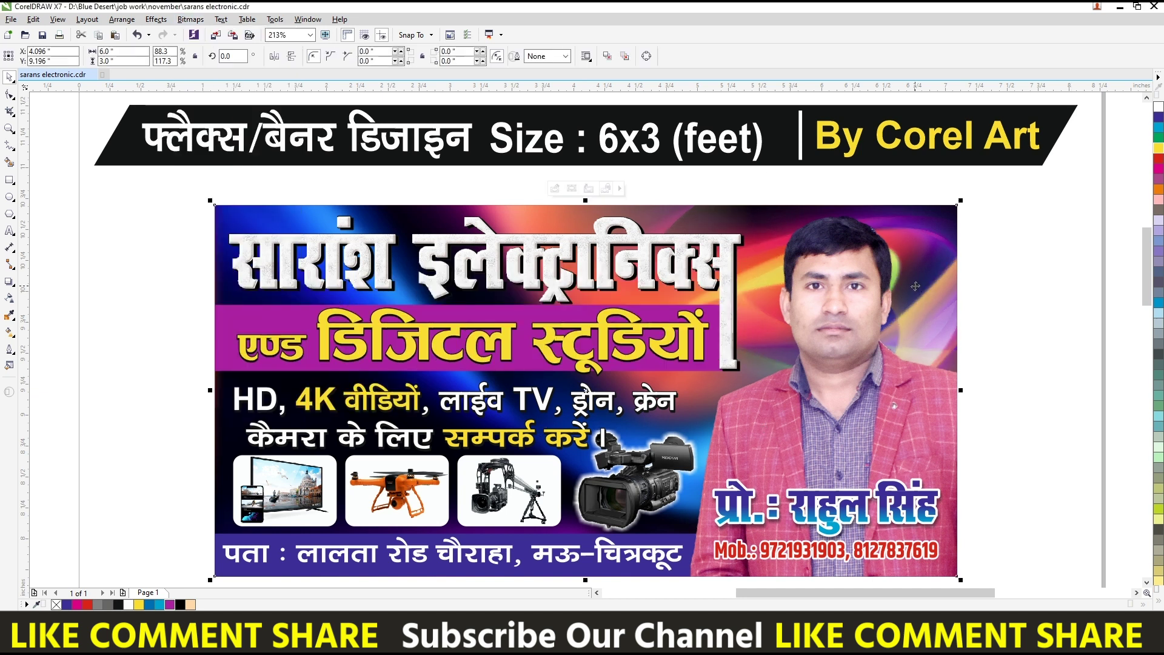
{"action": "key", "text": "shift+F2"}
{"action": "left_click", "coordinate": [48, 228]}
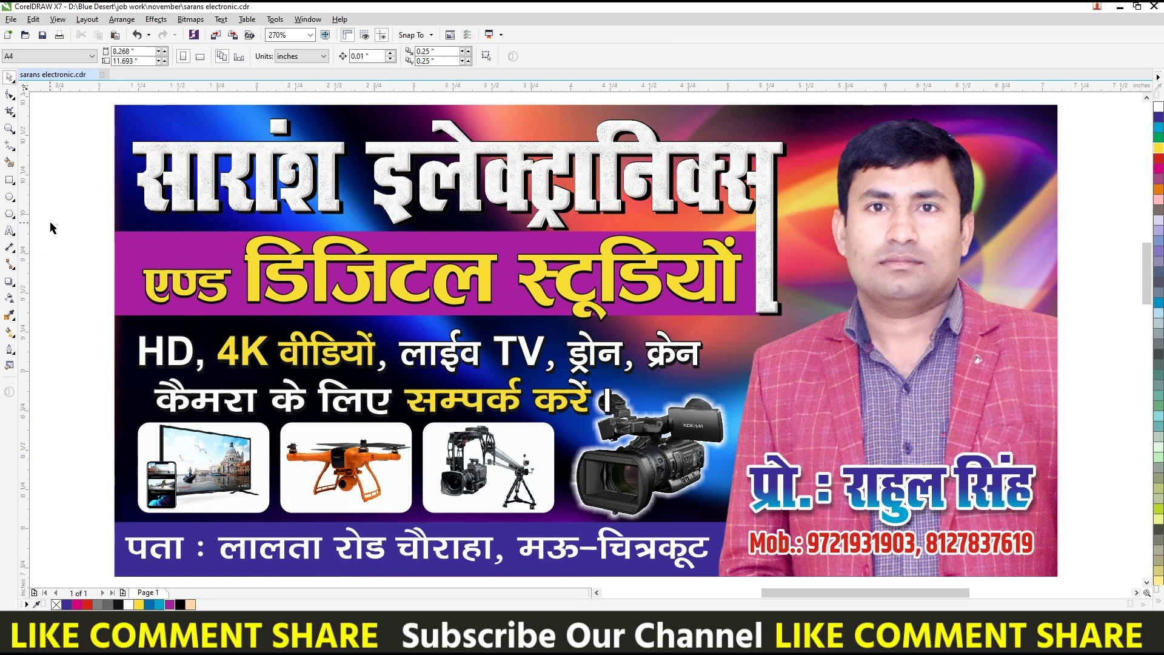